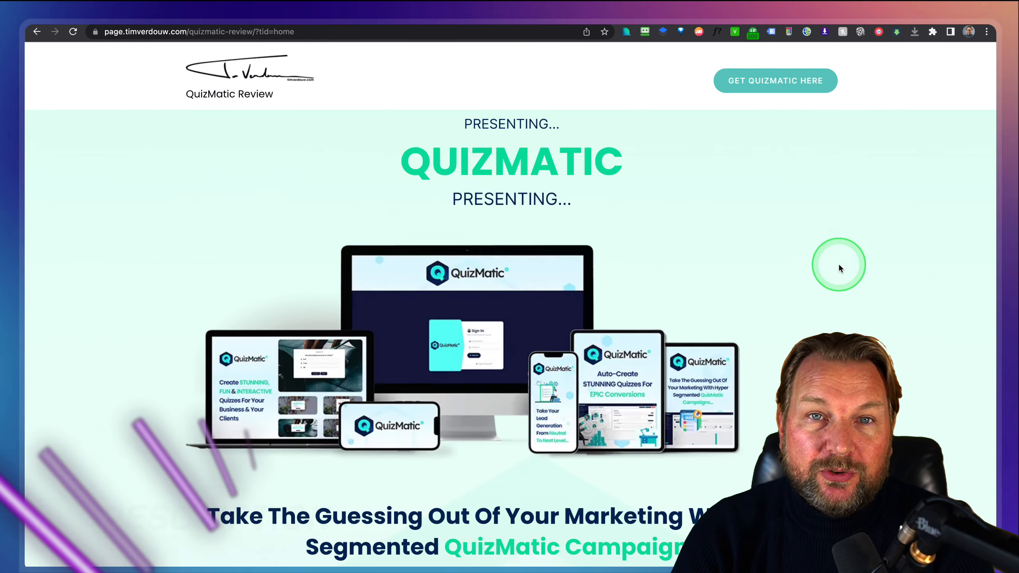
Scroll the review past the feature cards and upgrade pricing to the $247 bundle deal with coupon bundle50off.
scroll(839, 263, down, 5)
scroll(840, 267, down, 10)
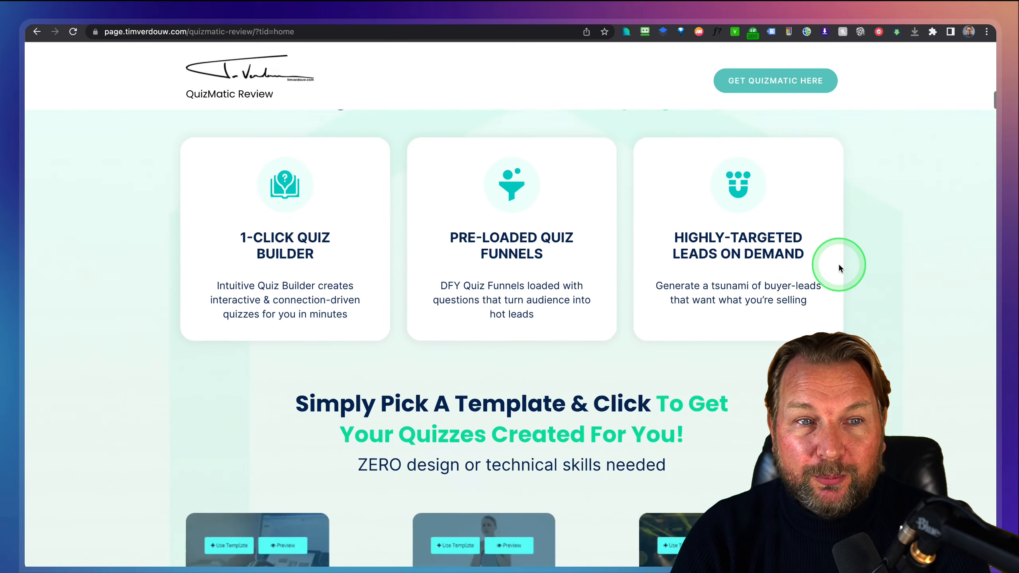
scroll(839, 268, down, 19)
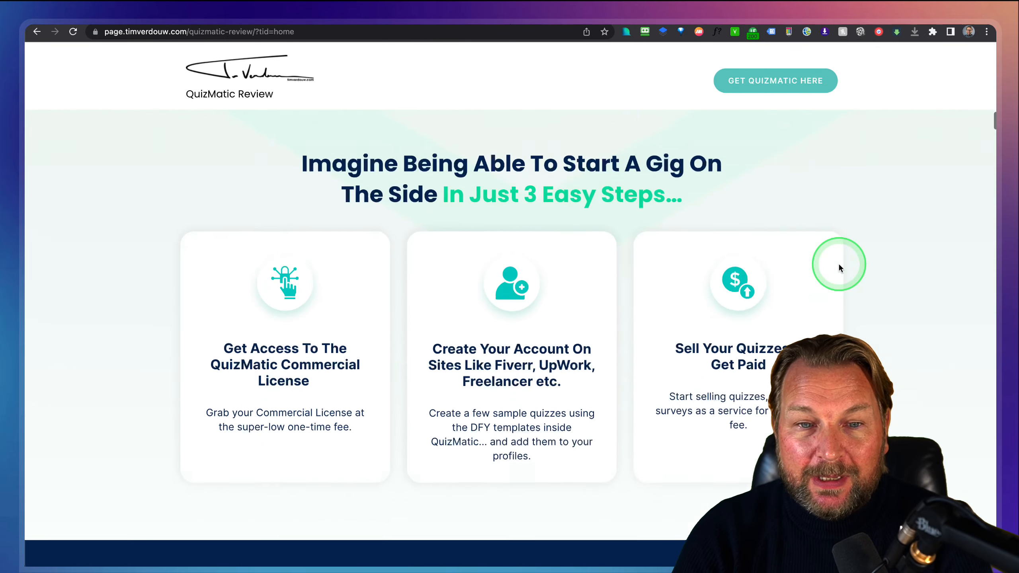
scroll(841, 269, down, 3)
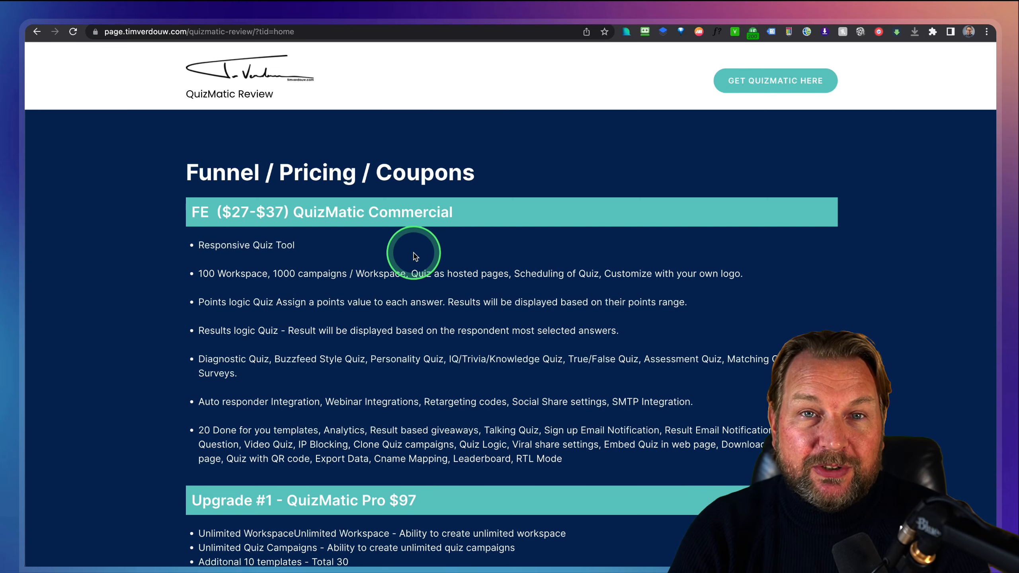
scroll(413, 255, down, 5)
scroll(414, 256, down, 3)
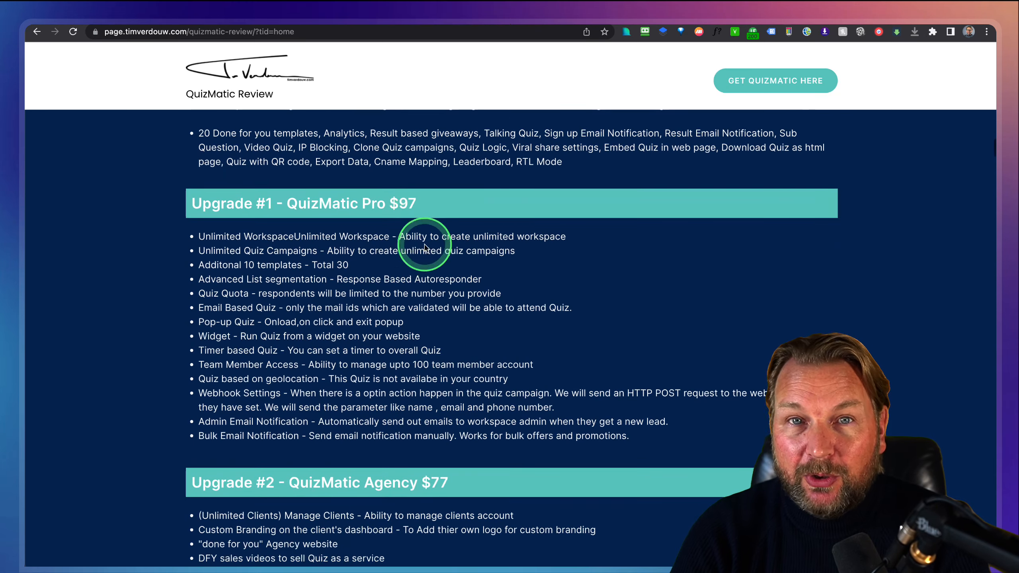
scroll(311, 255, down, 3)
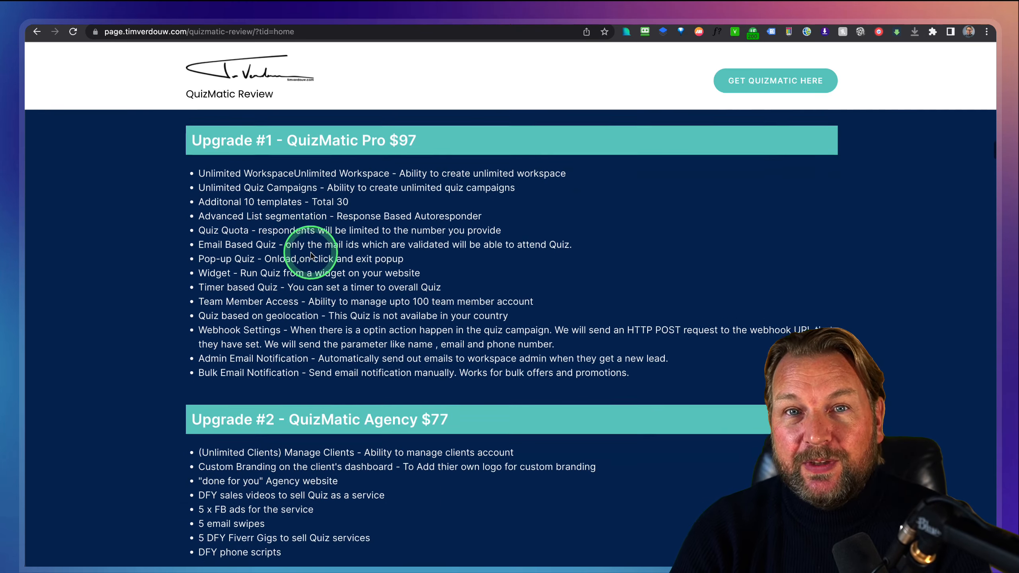
scroll(312, 252, down, 3)
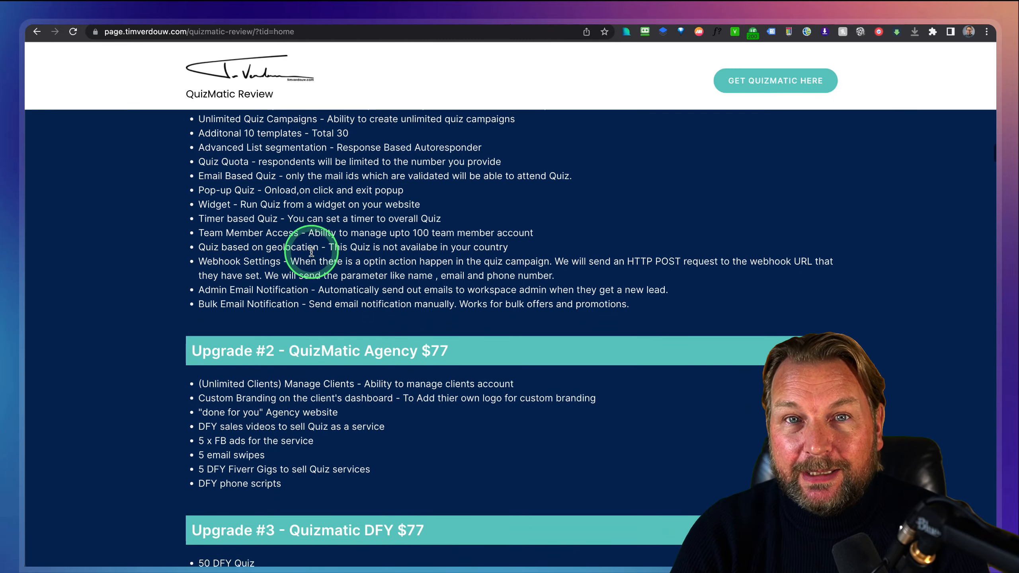
scroll(311, 254, down, 5)
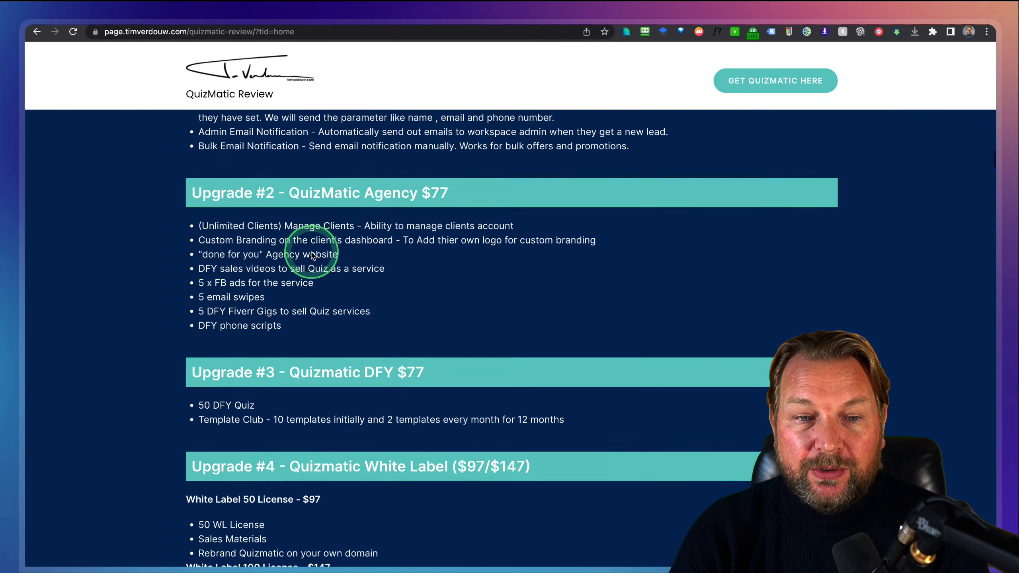
scroll(311, 254, down, 3)
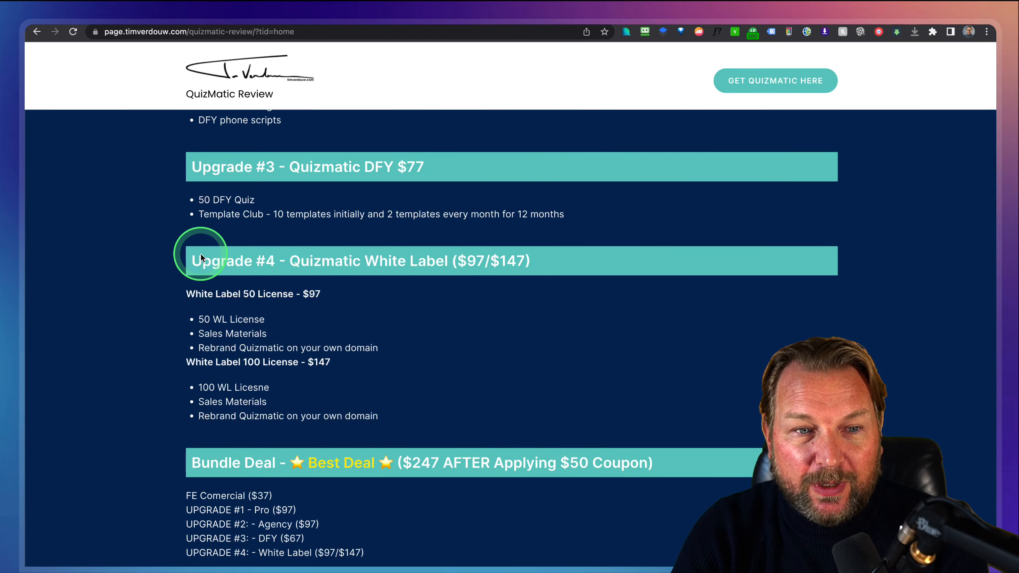
key(ctrl+m)
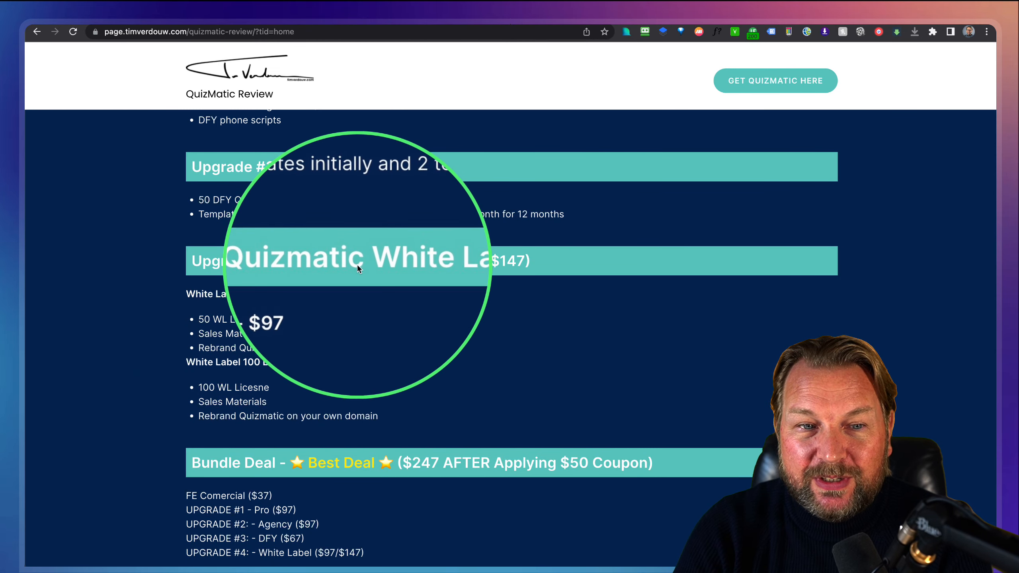
key(ctrl+m)
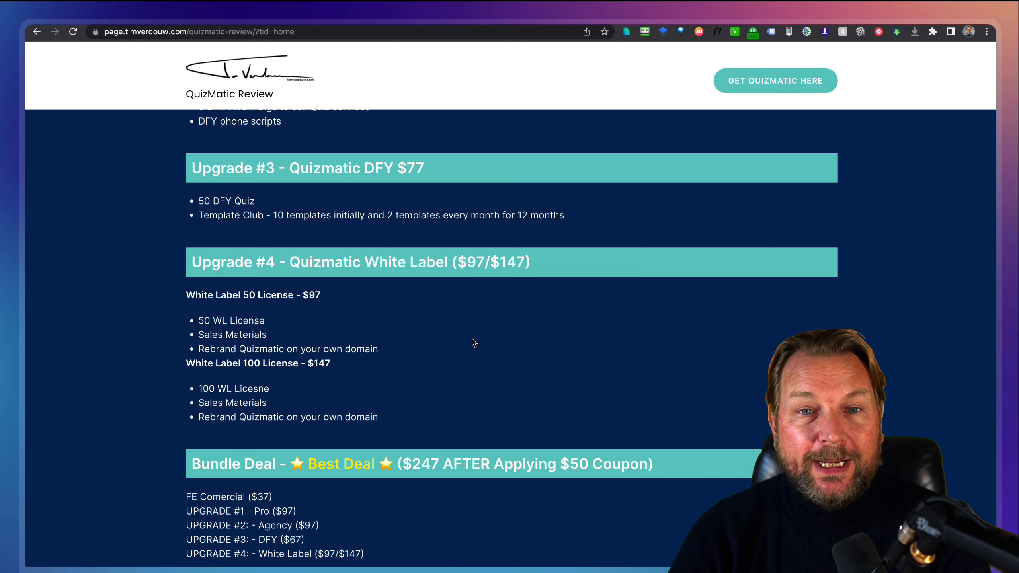
scroll(474, 379, down, 5)
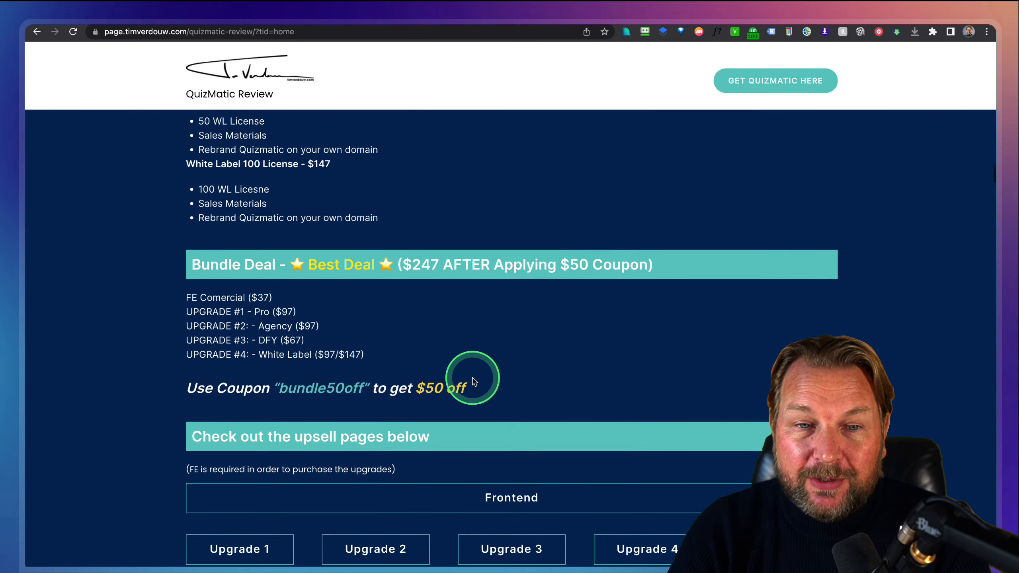
Scroll past Tube Discovery and Video Message Pro to Top Sales CRM, then choose Get QuizMatic.
scroll(474, 379, down, 12)
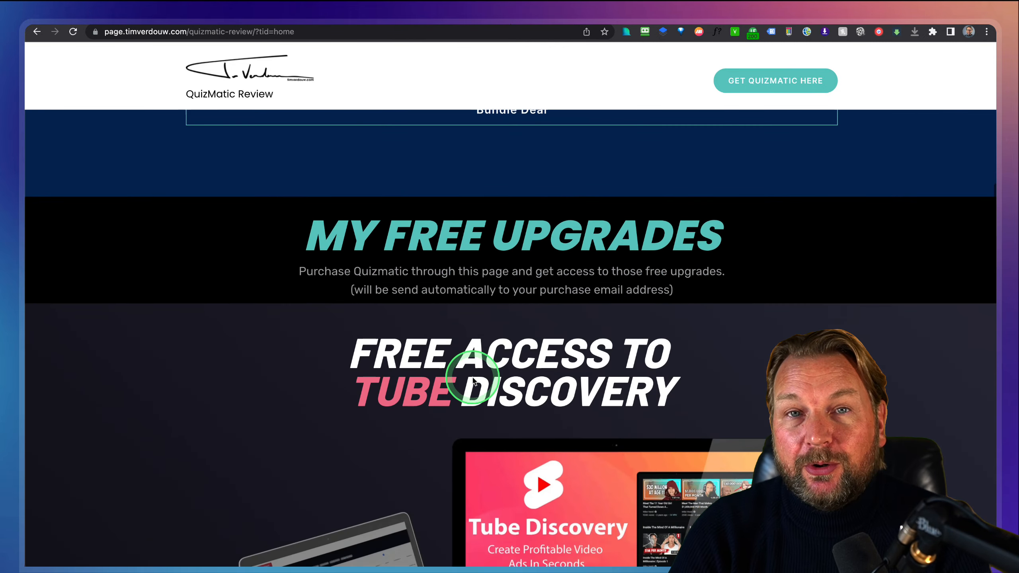
scroll(441, 376, down, 4)
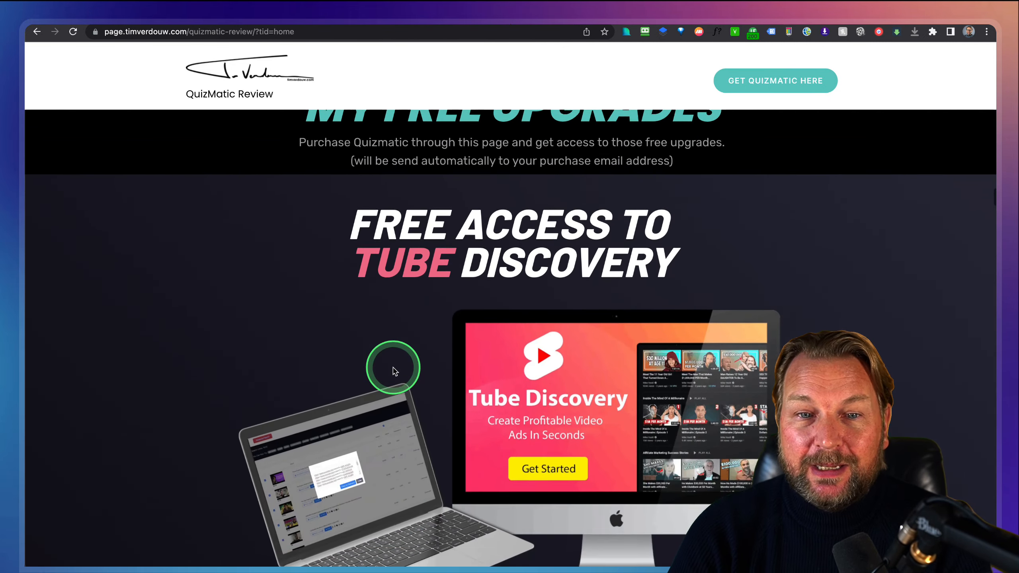
scroll(395, 372, down, 2)
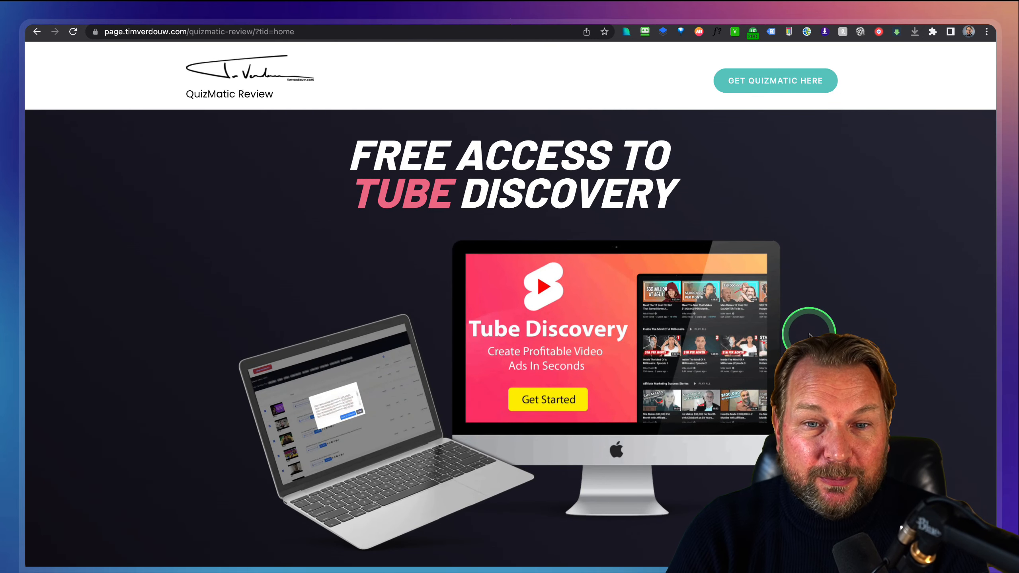
scroll(809, 335, down, 1)
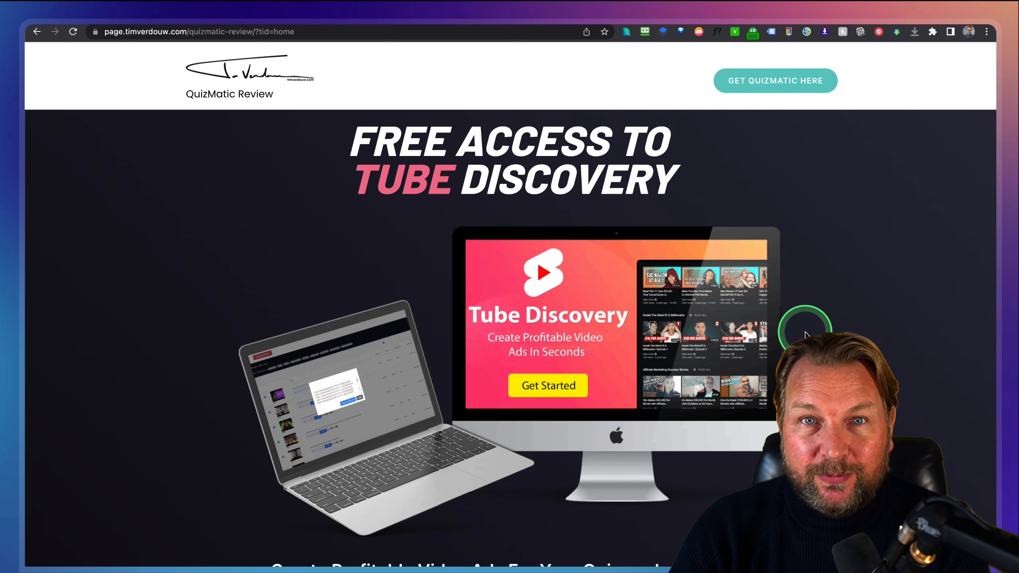
scroll(805, 334, down, 1)
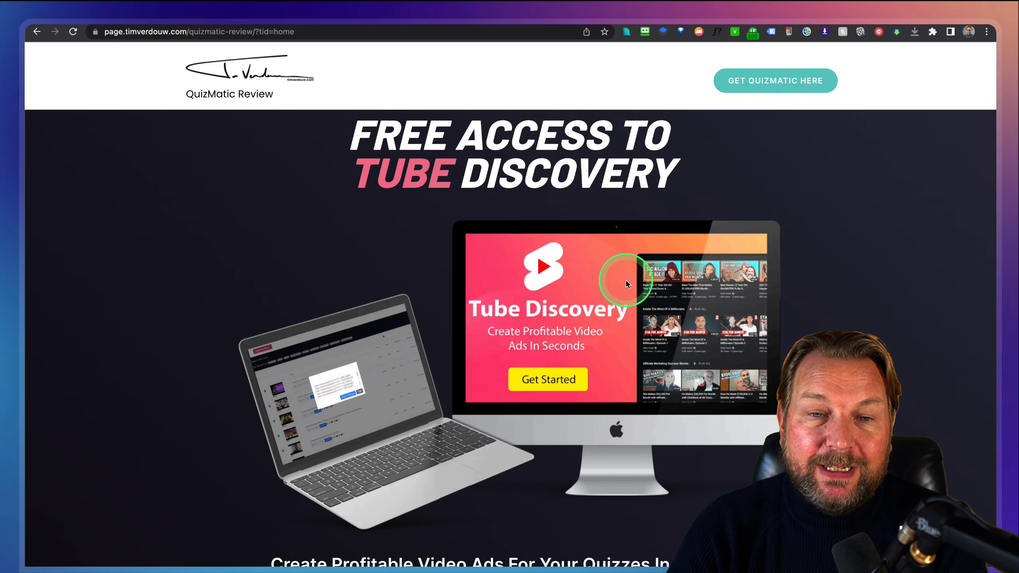
scroll(626, 281, down, 2)
scroll(625, 283, down, 15)
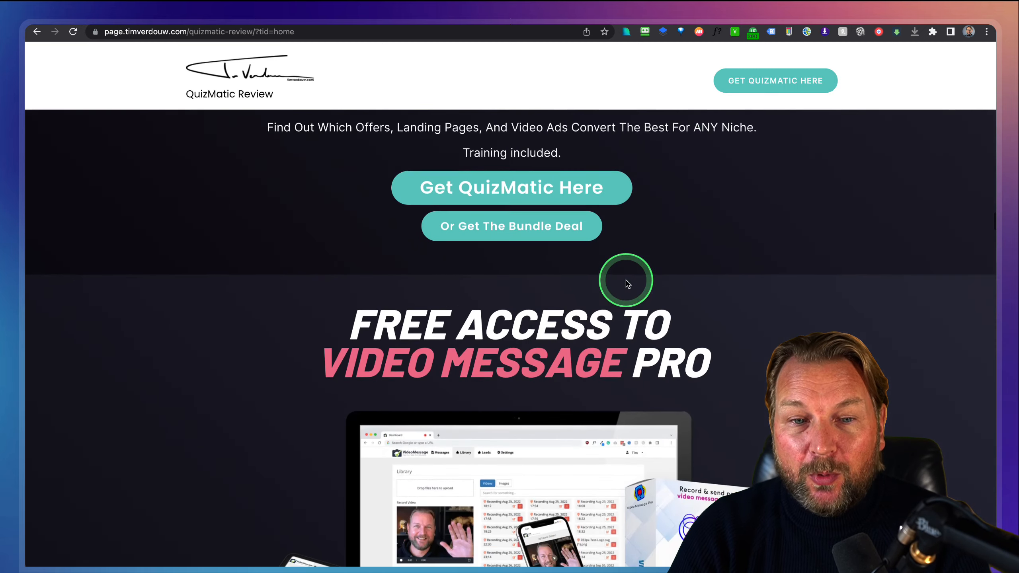
scroll(628, 284, down, 15)
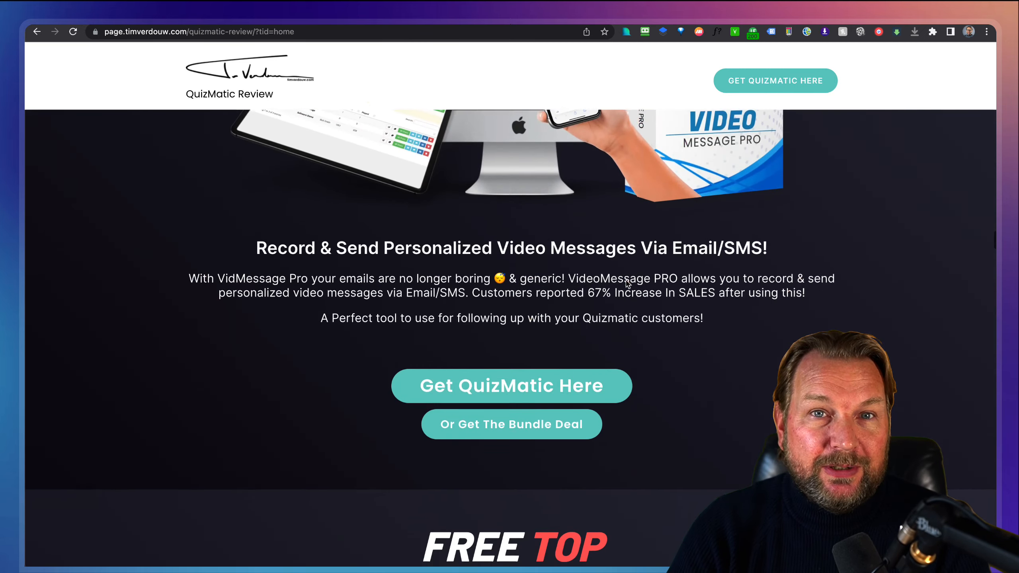
scroll(626, 280, down, 10)
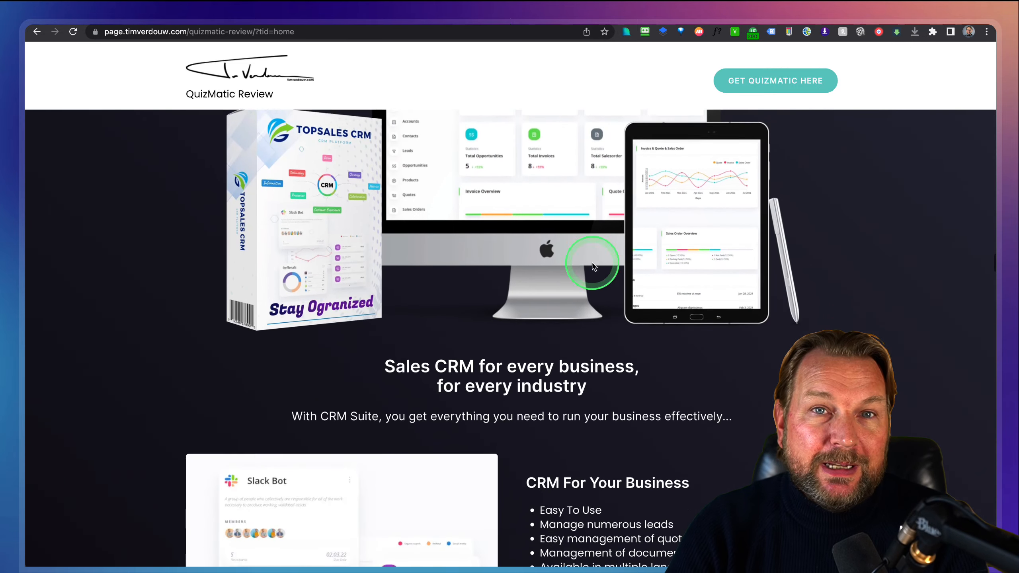
click(780, 82)
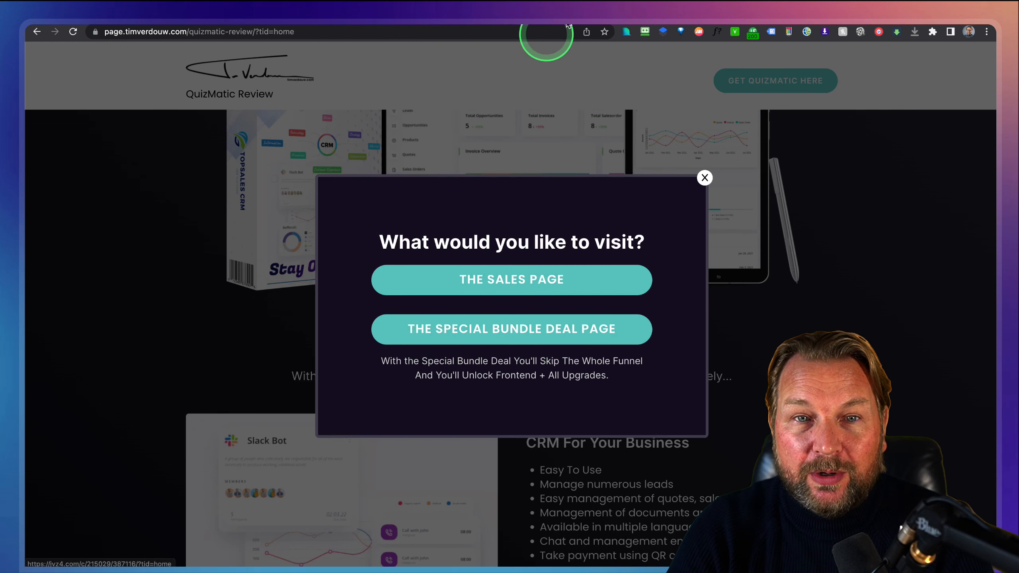
Switch to the app.quizmatic.io members dashboard tab.
click(603, 16)
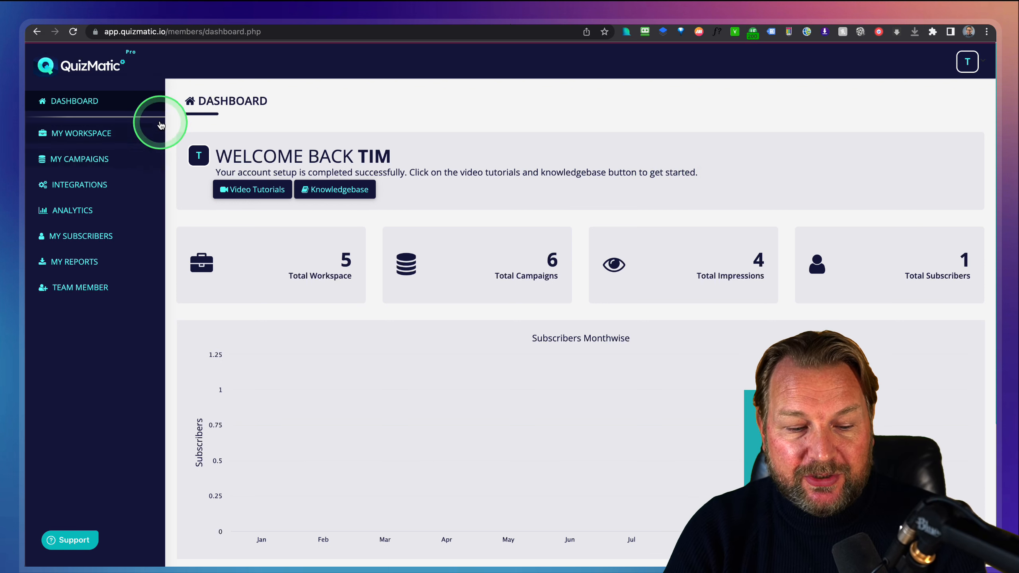
Open My Workspace from the sidebar to list the five workspaces.
drag(151, 53, 29, 314)
key(Escape)
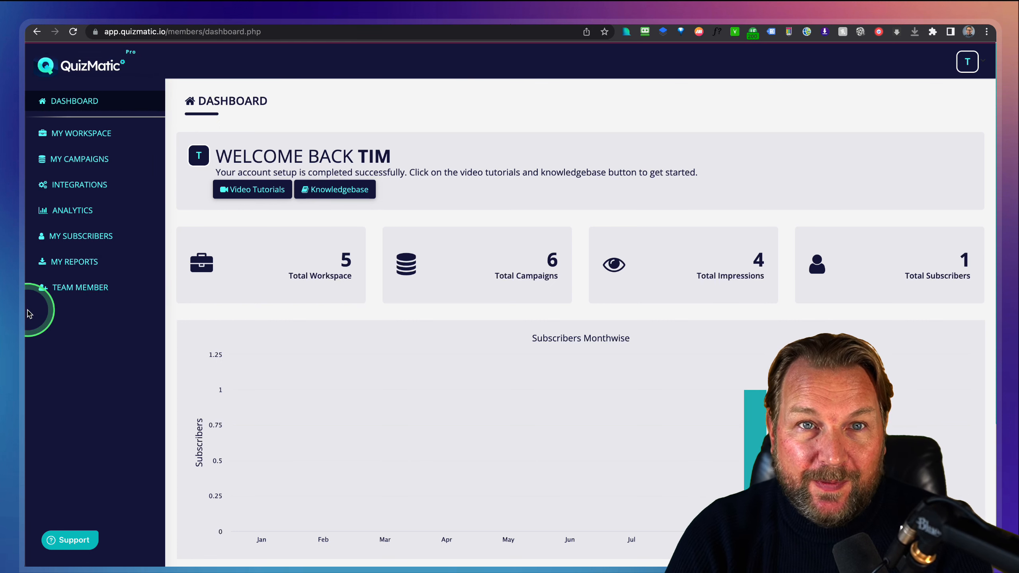
key(ctrl+z)
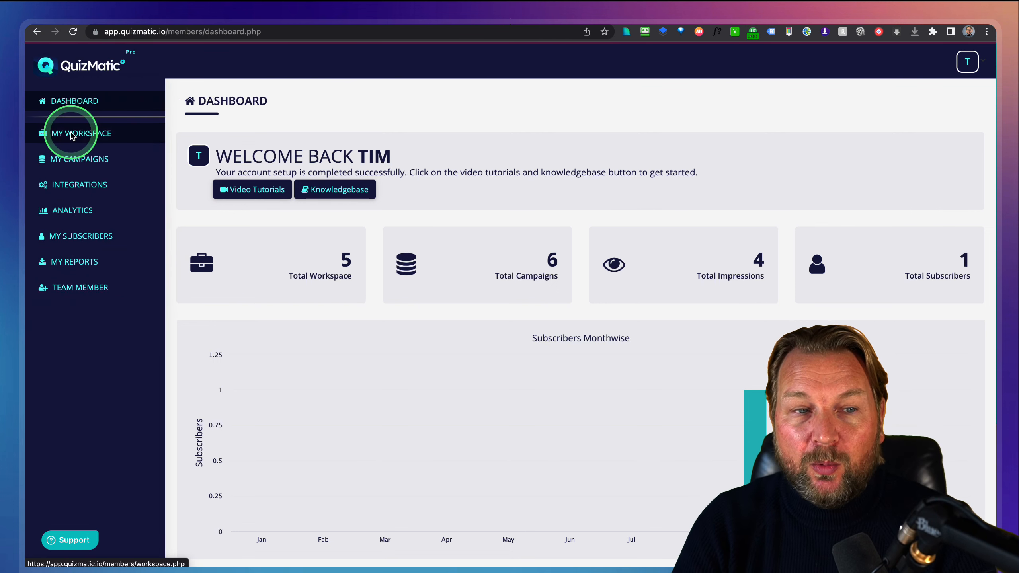
click(79, 137)
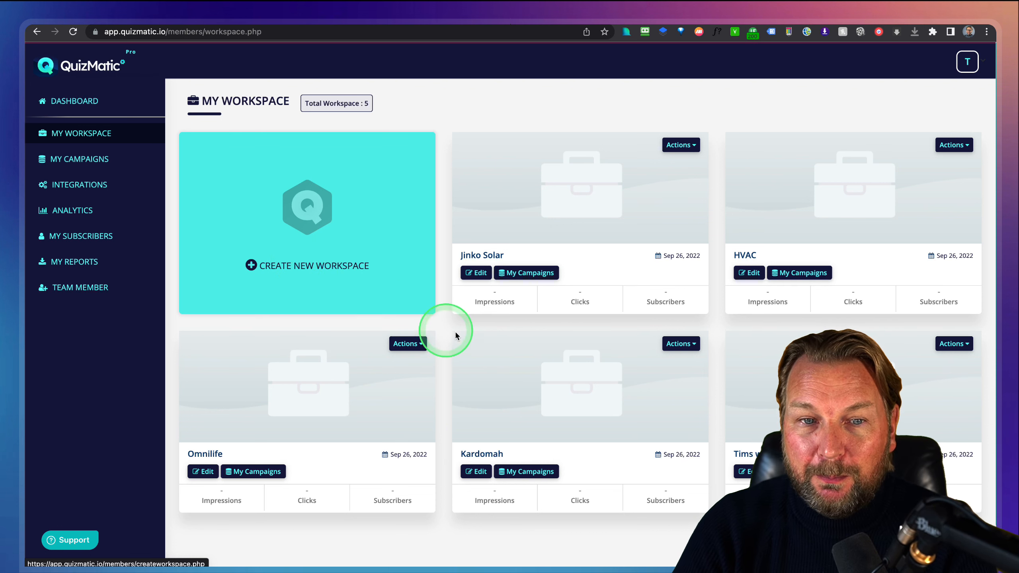
Open My Campaigns on the user's own workspace, showing Demo campaign, Marketing knowledge and Buzzfeed quiz.
scroll(510, 323, down, 2)
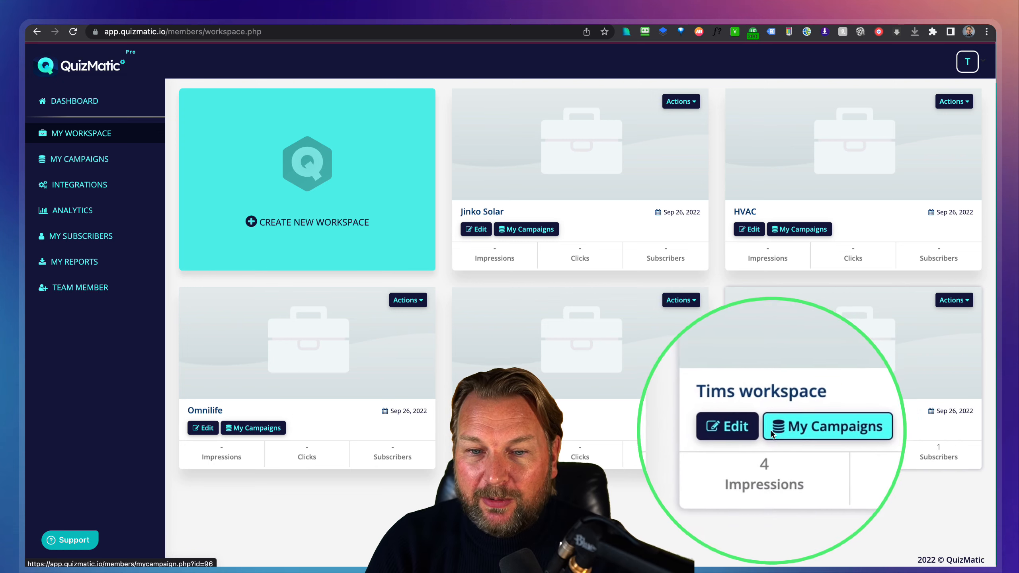
click(793, 429)
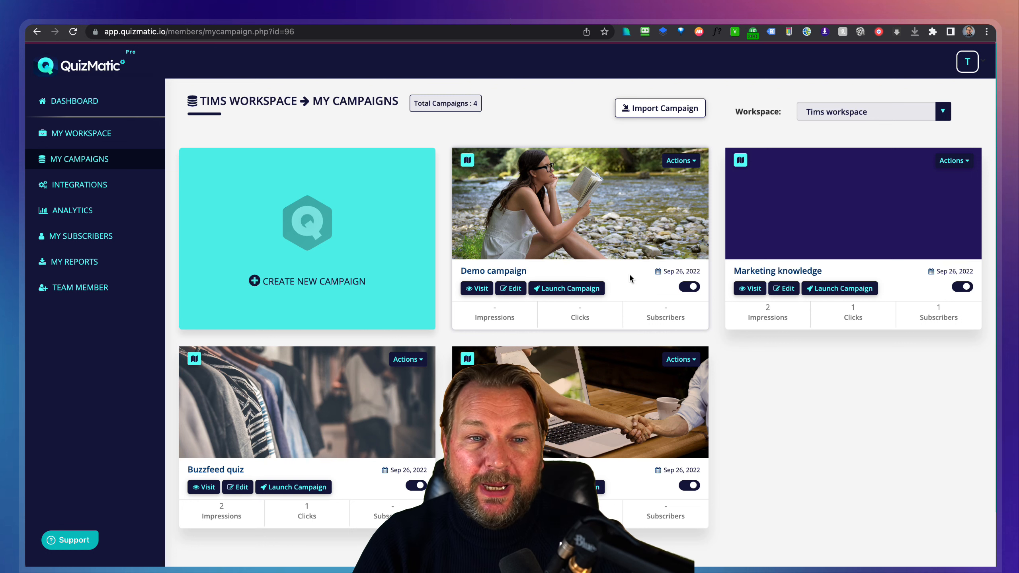
click(327, 245)
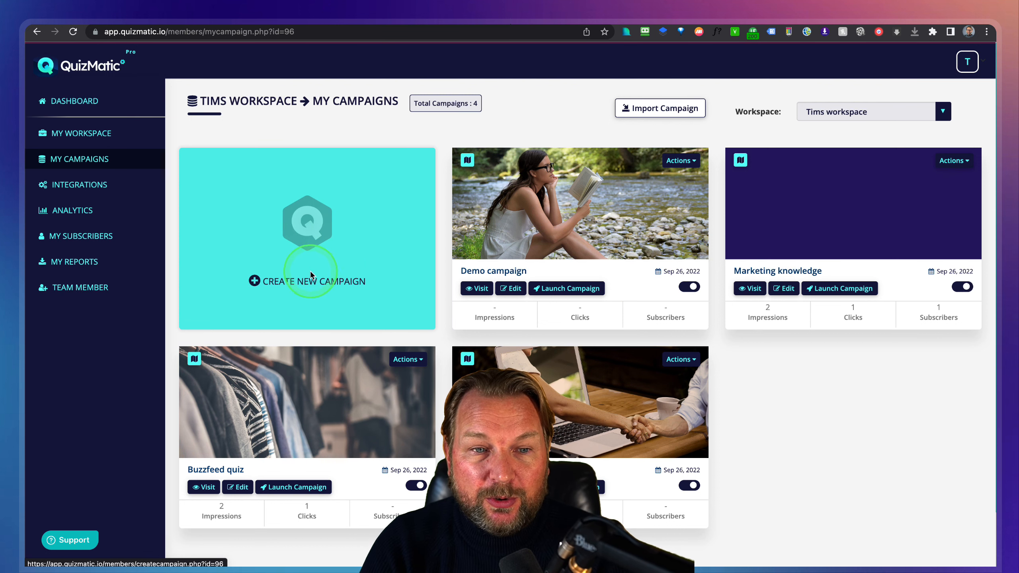
Create a campaign named 'Review campaign' and proceed to the Choose Template page.
click(306, 286)
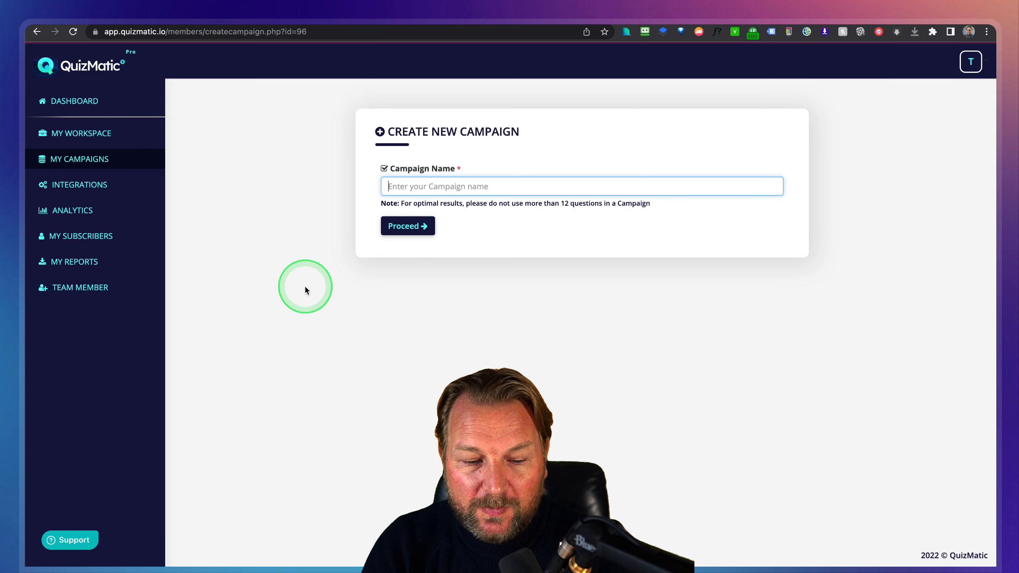
click(489, 188)
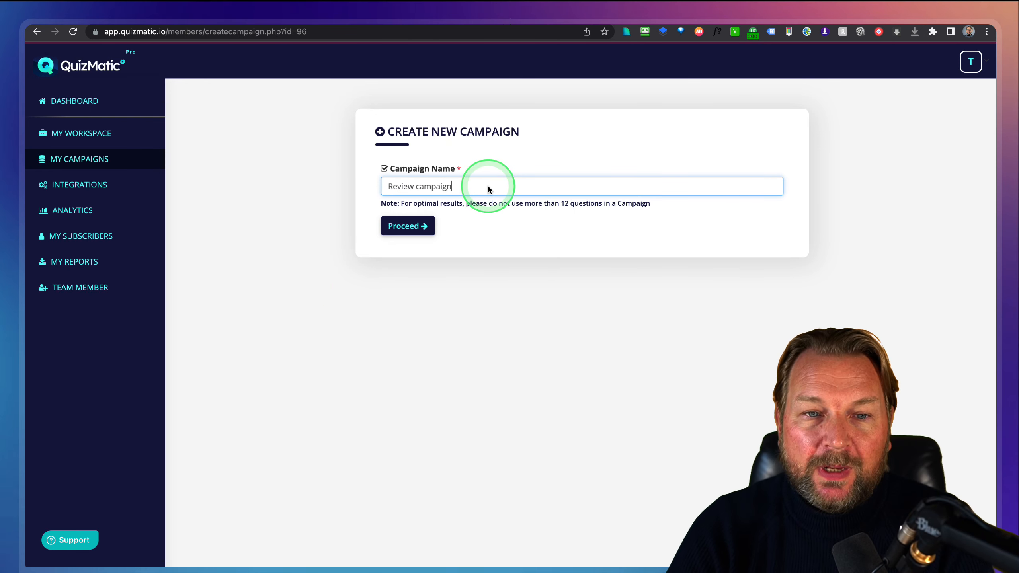
click(411, 230)
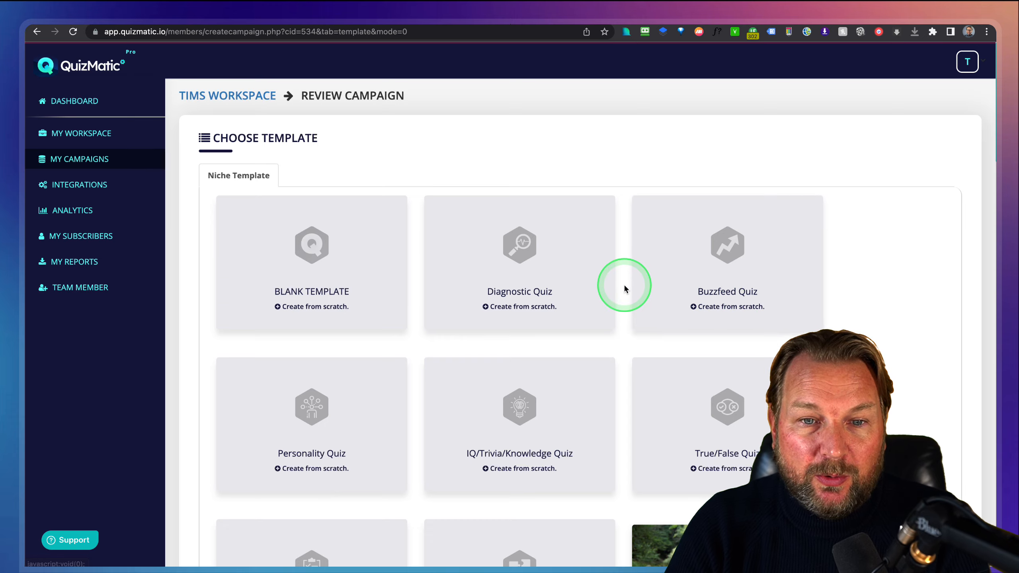
Preview the Buzzfeed Quiz template 'Which is the Right Online Business for Me?' in a new tab.
scroll(625, 288, down, 2)
scroll(625, 288, down, 5)
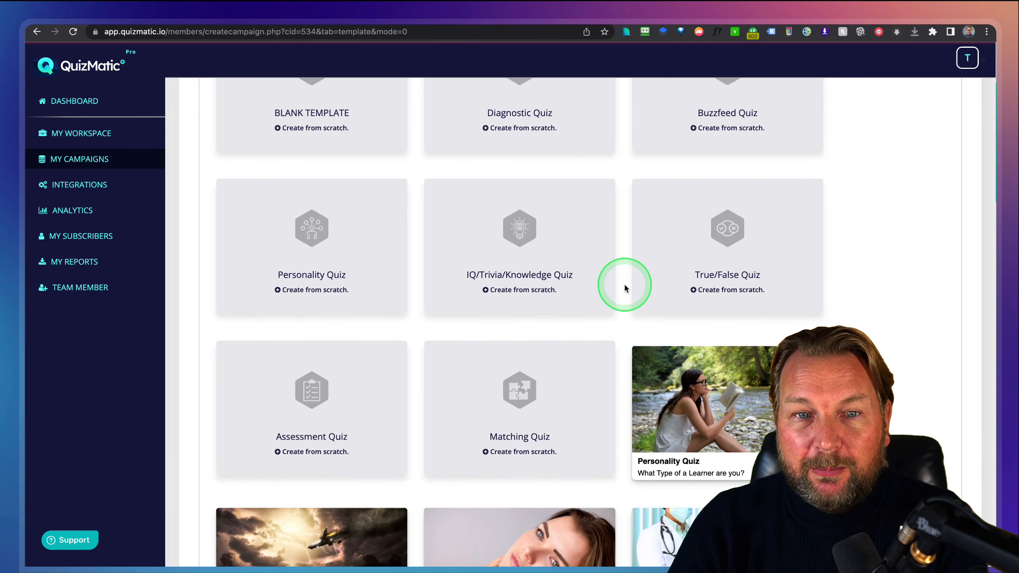
scroll(625, 289, up, 3)
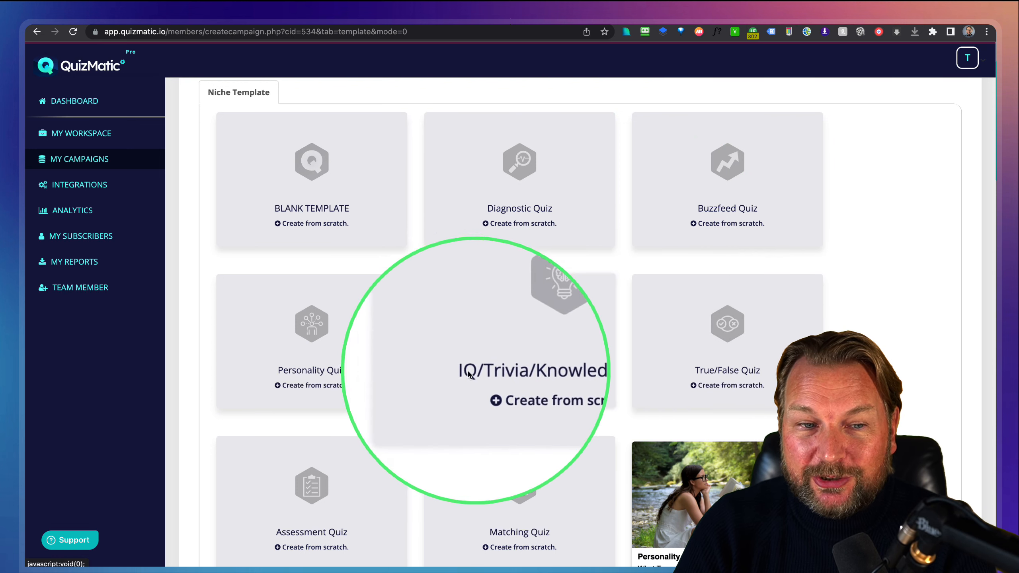
scroll(320, 376, down, 5)
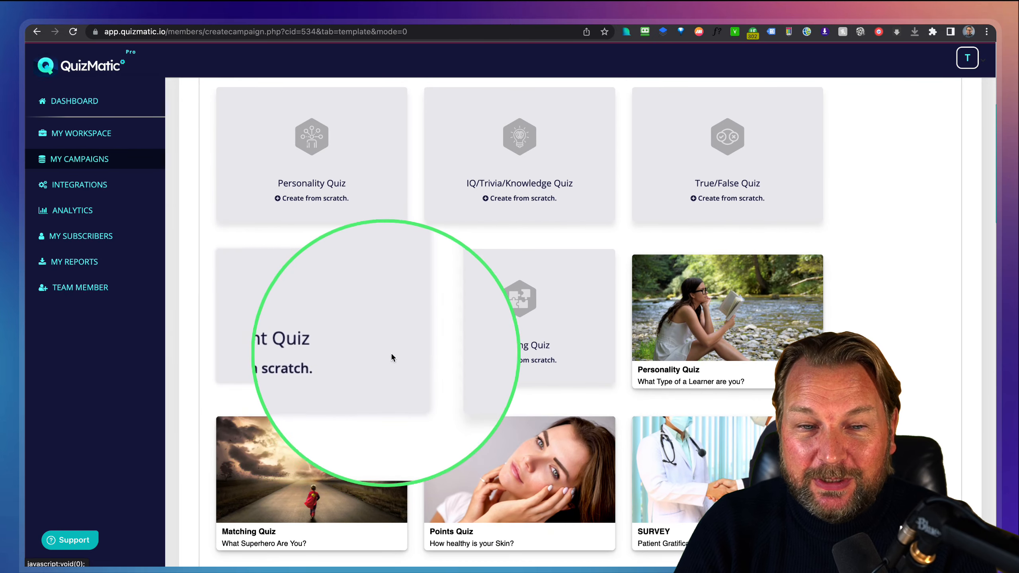
scroll(602, 345, down, 3)
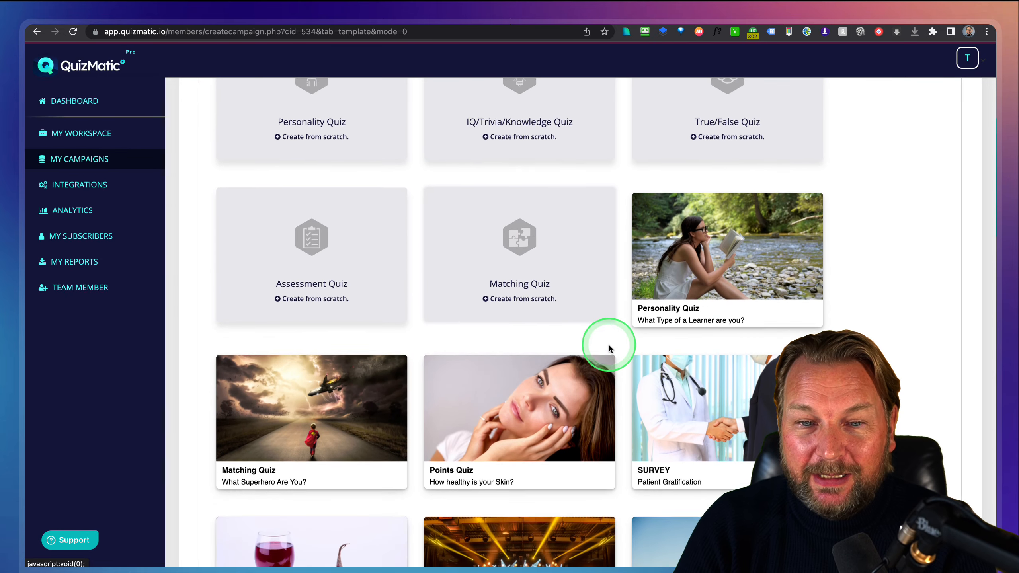
mouse_move(743, 197)
scroll(736, 218, down, 2)
mouse_move(730, 227)
scroll(722, 274, down, 8)
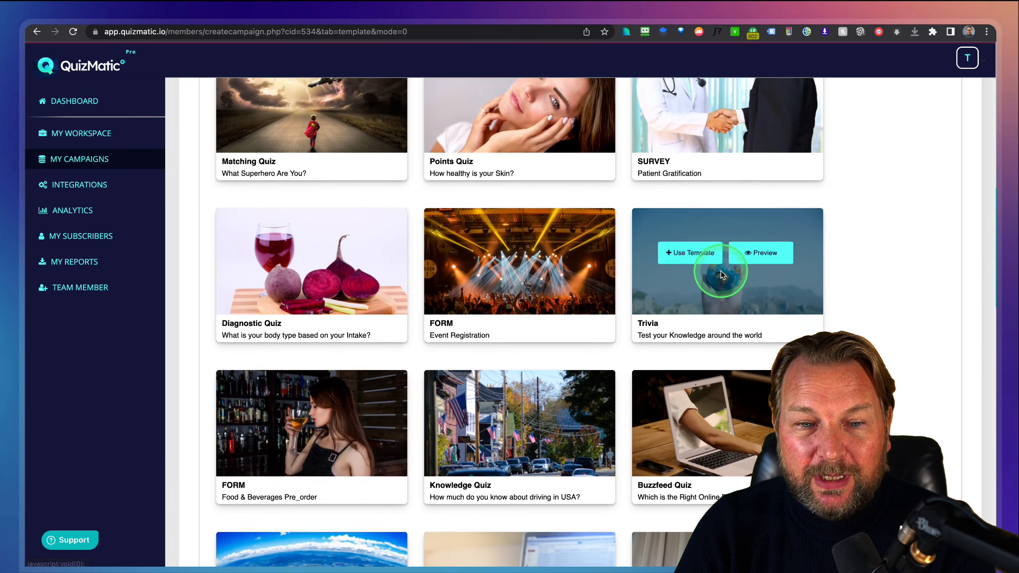
scroll(718, 273, down, 2)
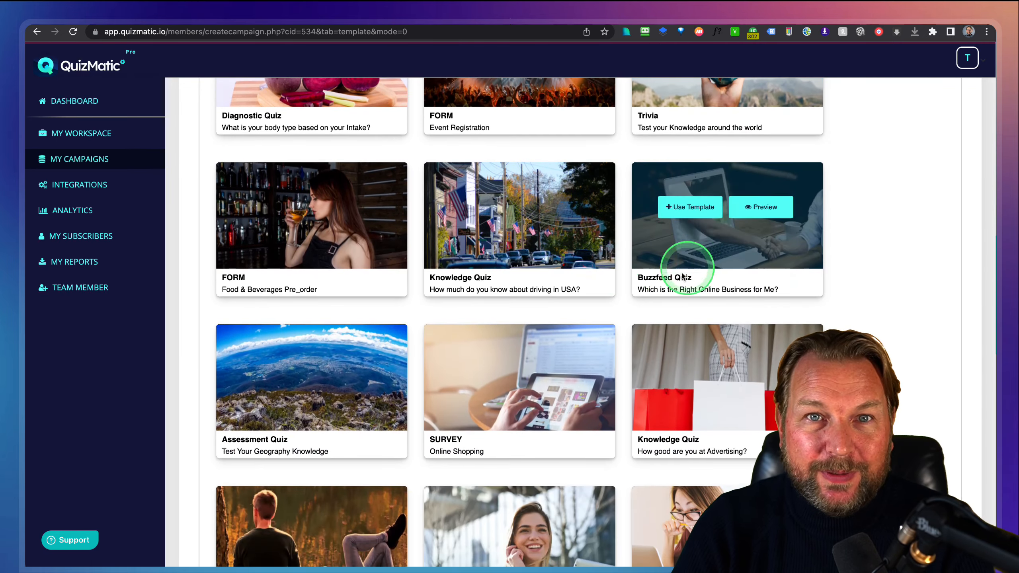
scroll(667, 301, down, 7)
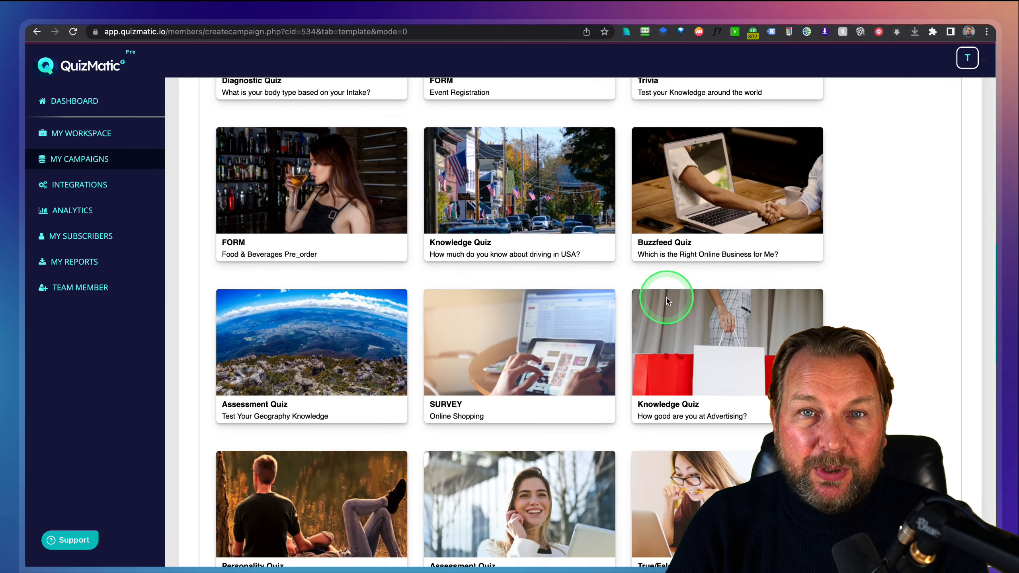
scroll(667, 301, down, 7)
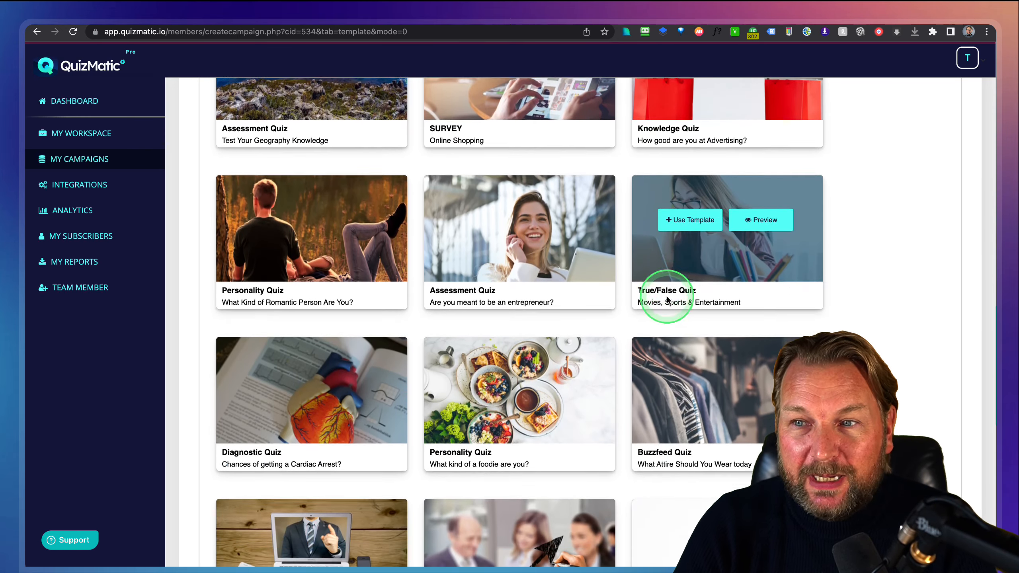
scroll(667, 301, down, 6)
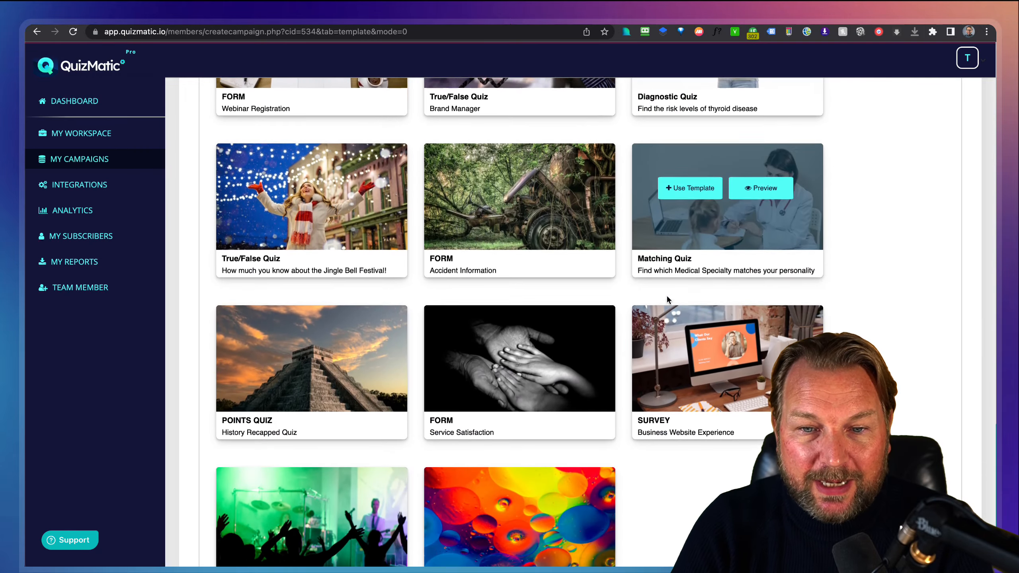
scroll(666, 295, up, 20)
scroll(667, 299, up, 6)
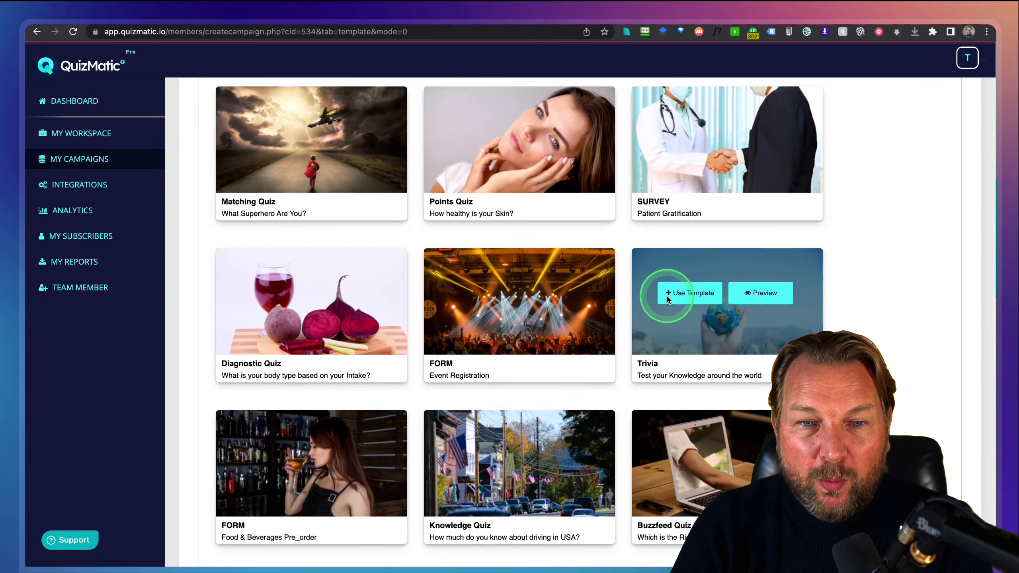
scroll(667, 299, down, 9)
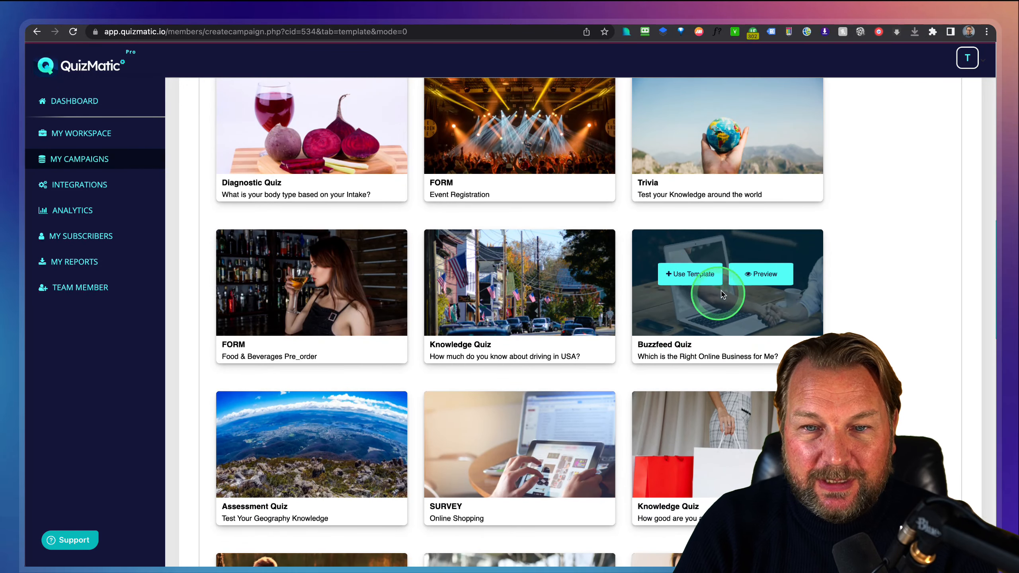
click(757, 275)
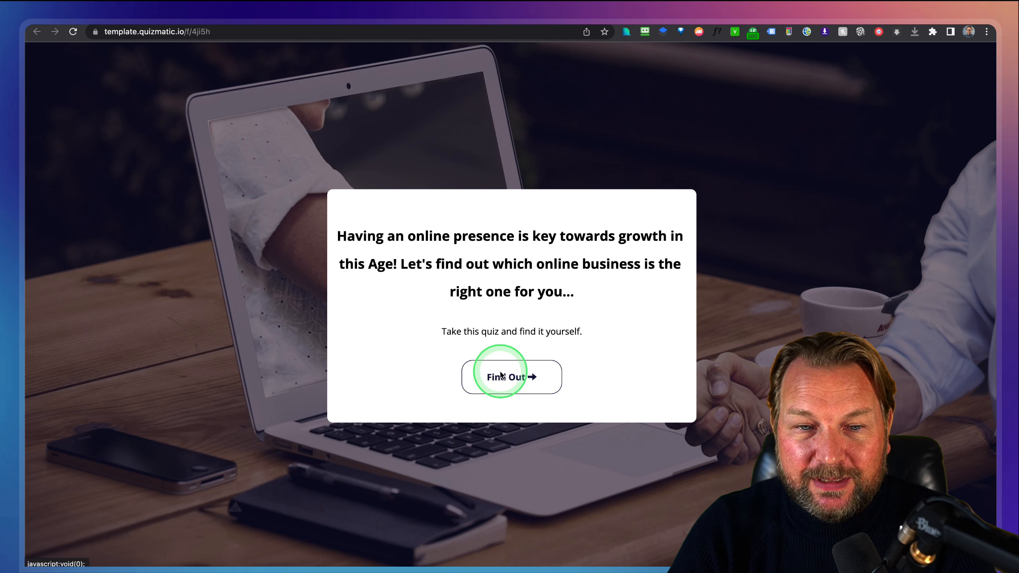
Start the quiz and answer Marketing, Teacher/Tutor, Yes, and Bit of both for personality.
click(512, 378)
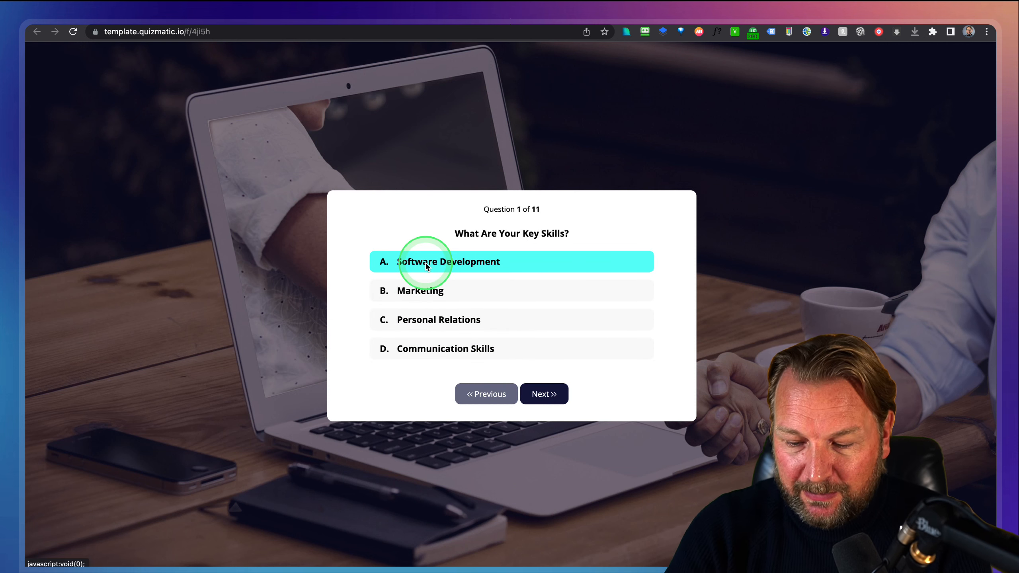
key(super+equal)
key(super+equal)
key(super+equal)
key(super+equal)
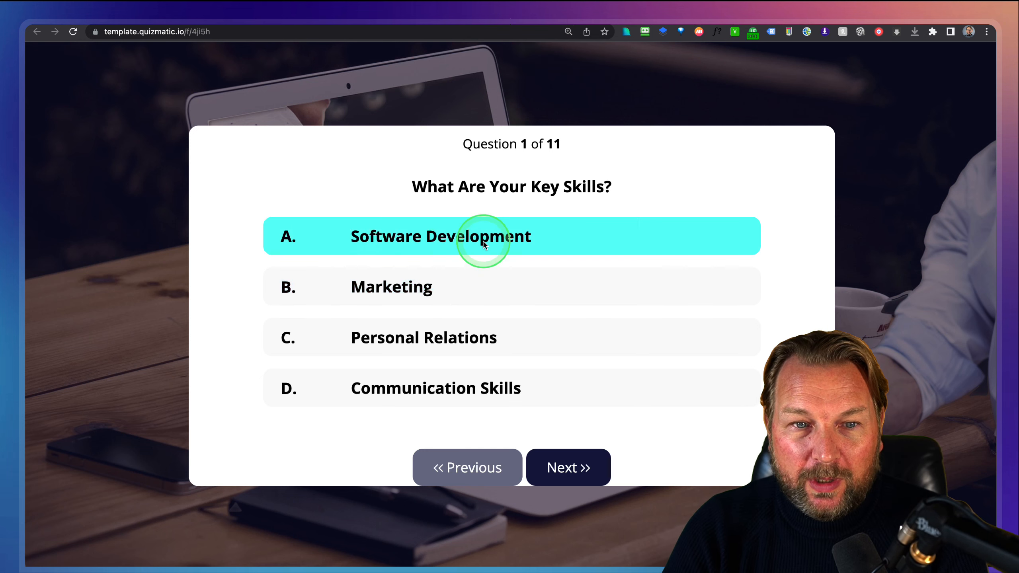
click(402, 283)
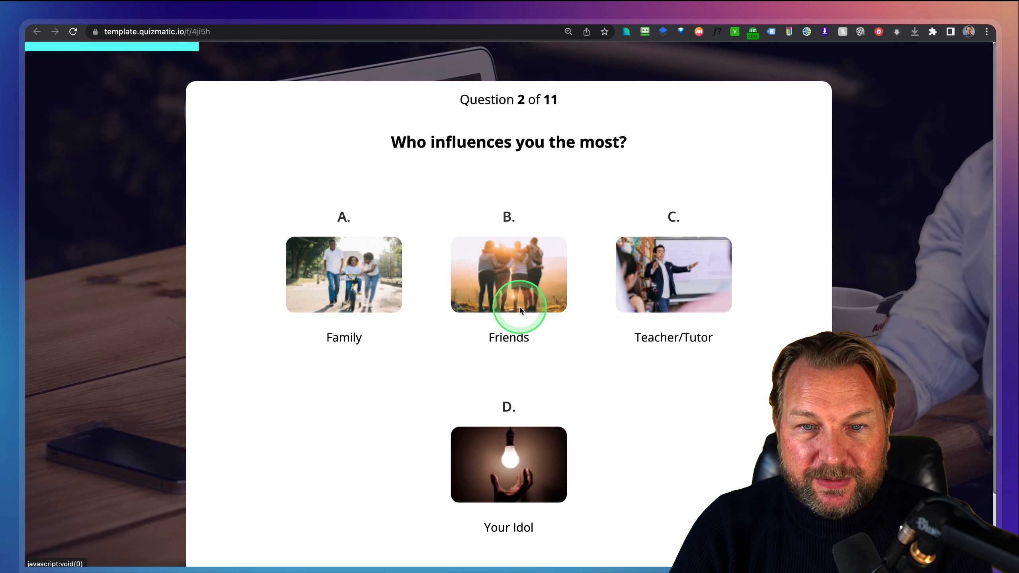
click(686, 295)
click(402, 258)
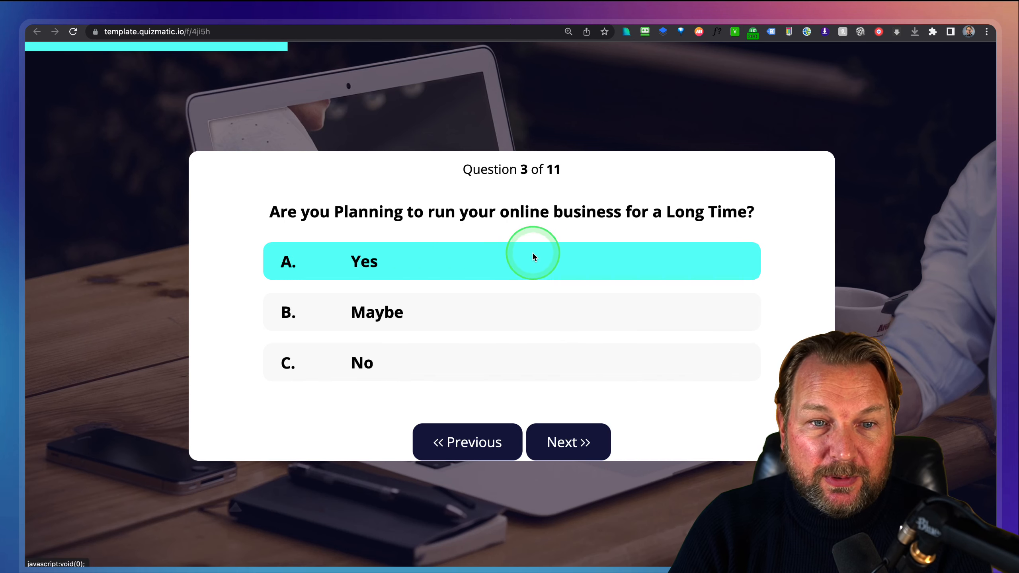
click(417, 261)
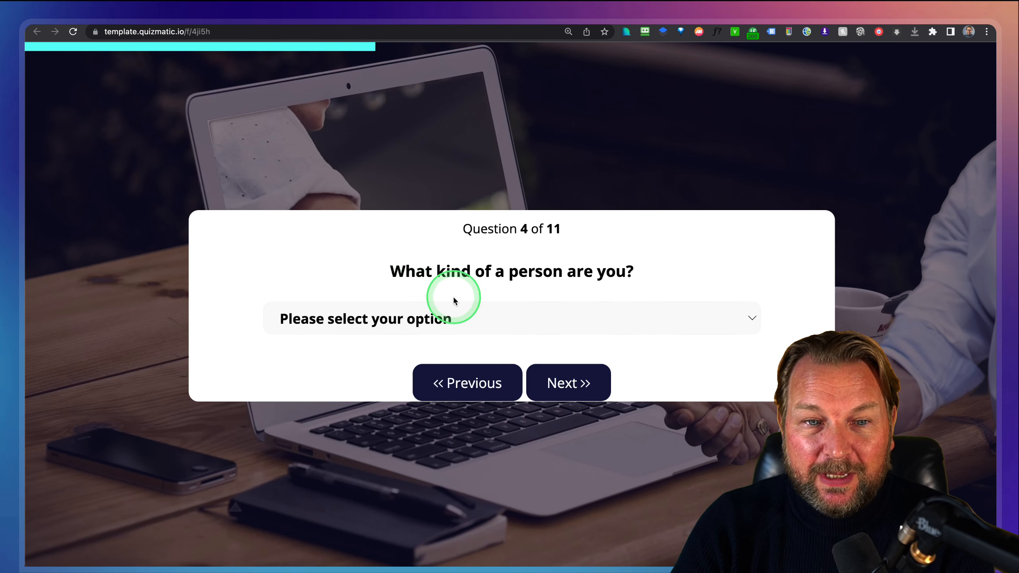
click(602, 326)
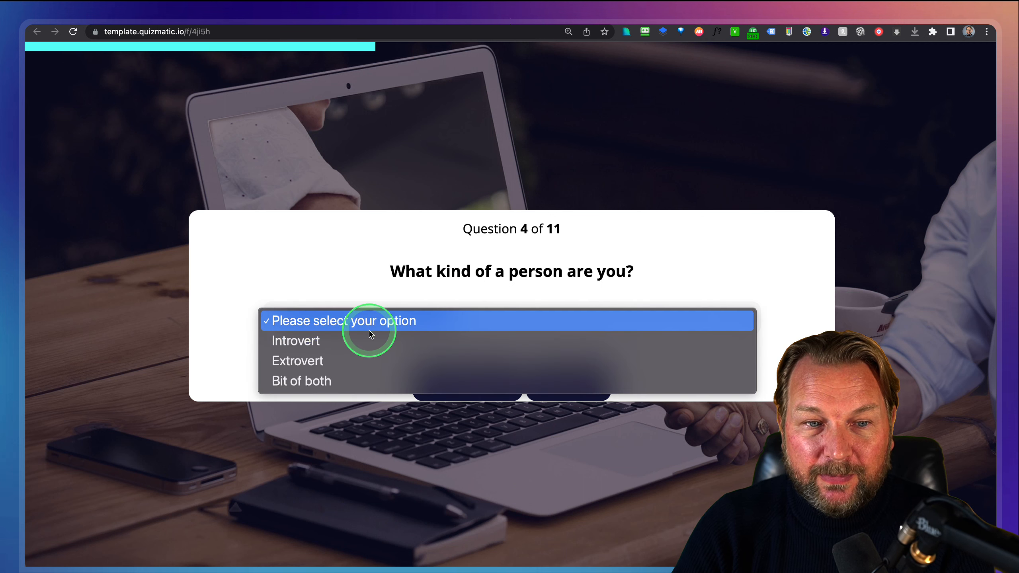
click(341, 380)
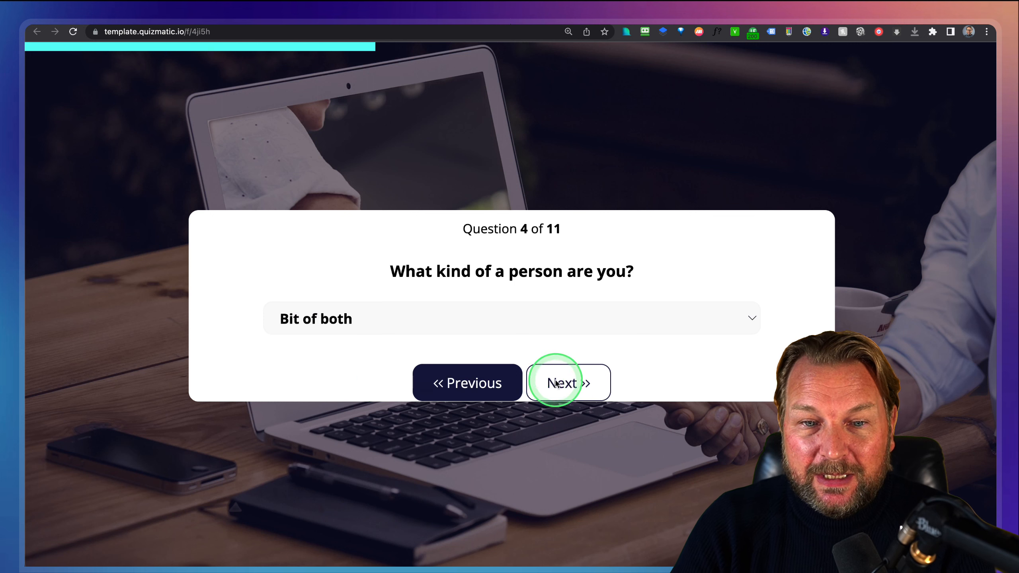
Answer Yes, save the prize money, Singapore Airline and Videography, reaching question 10.
click(561, 382)
click(415, 268)
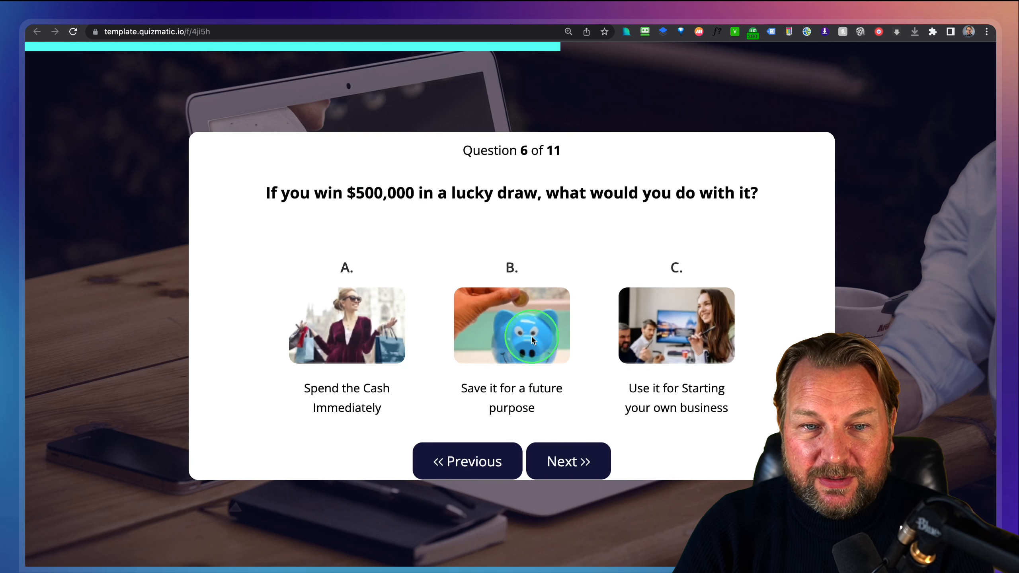
click(499, 327)
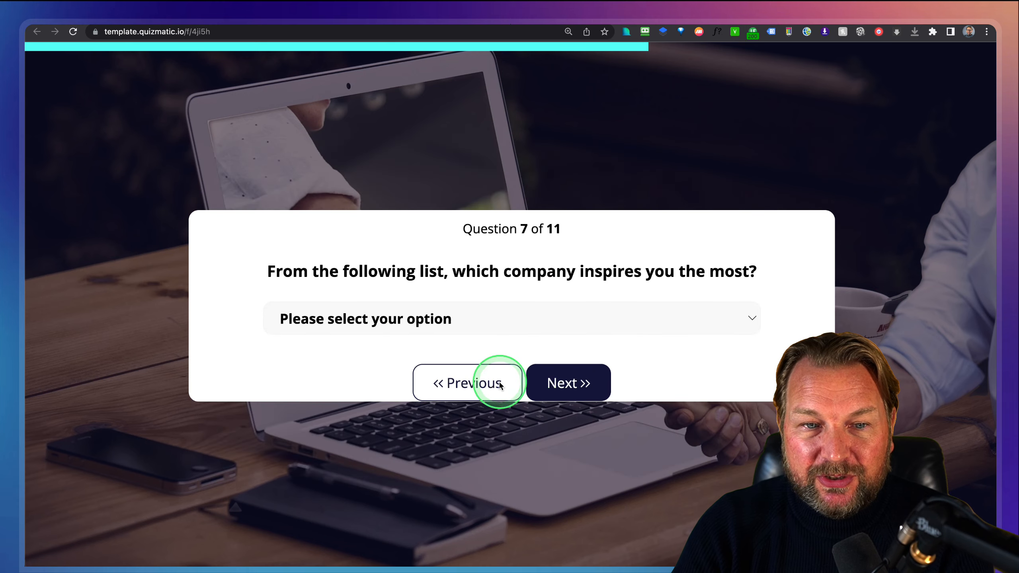
click(484, 327)
click(466, 357)
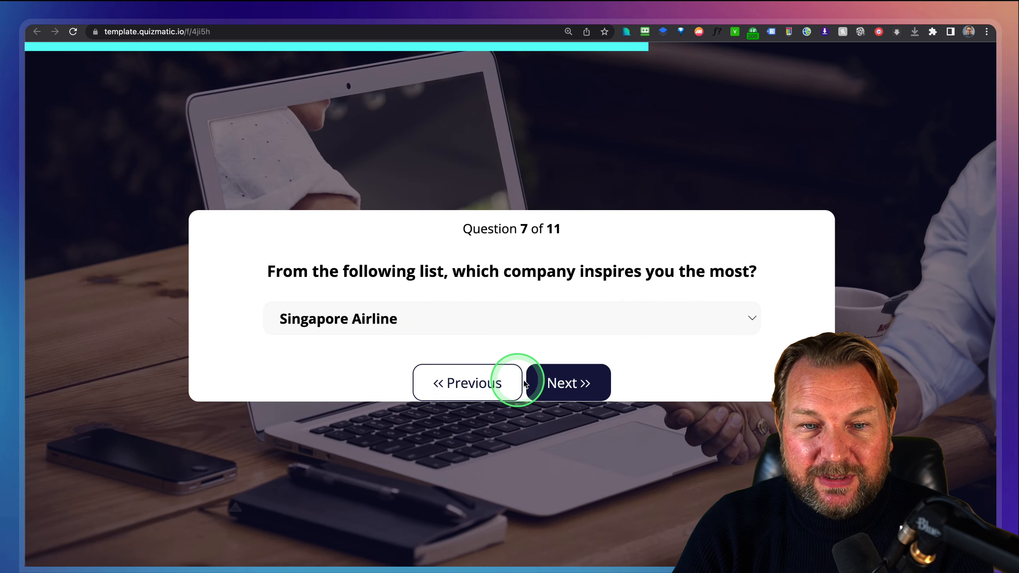
click(561, 382)
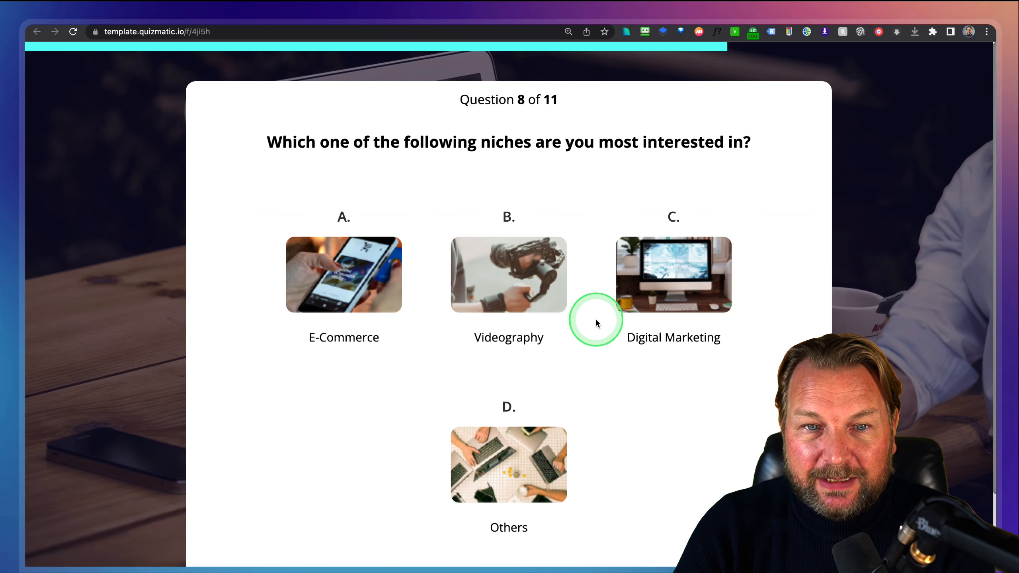
click(476, 284)
click(579, 433)
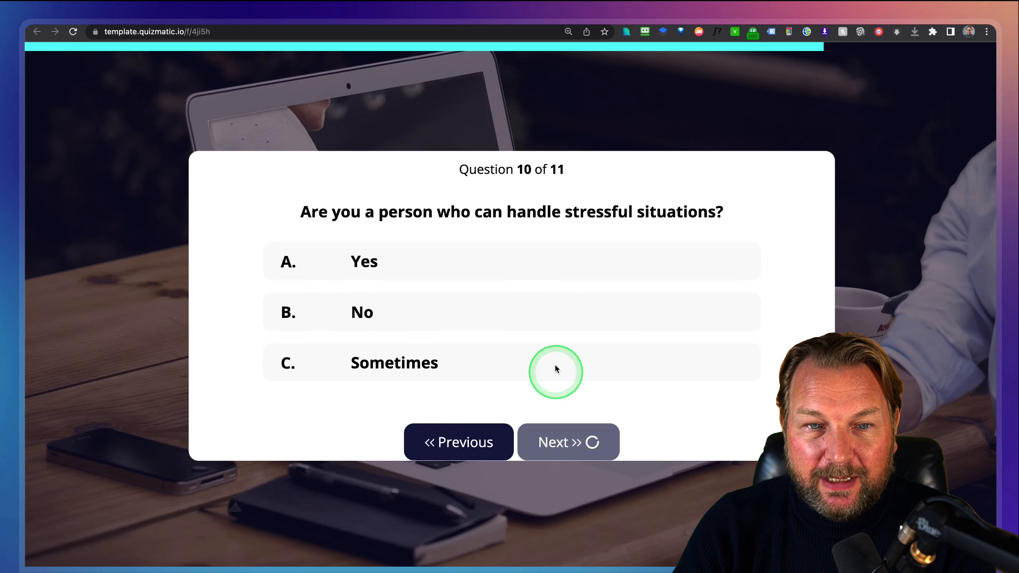
Answer Yes to the good-speaker question and submit an email address for the result.
click(446, 265)
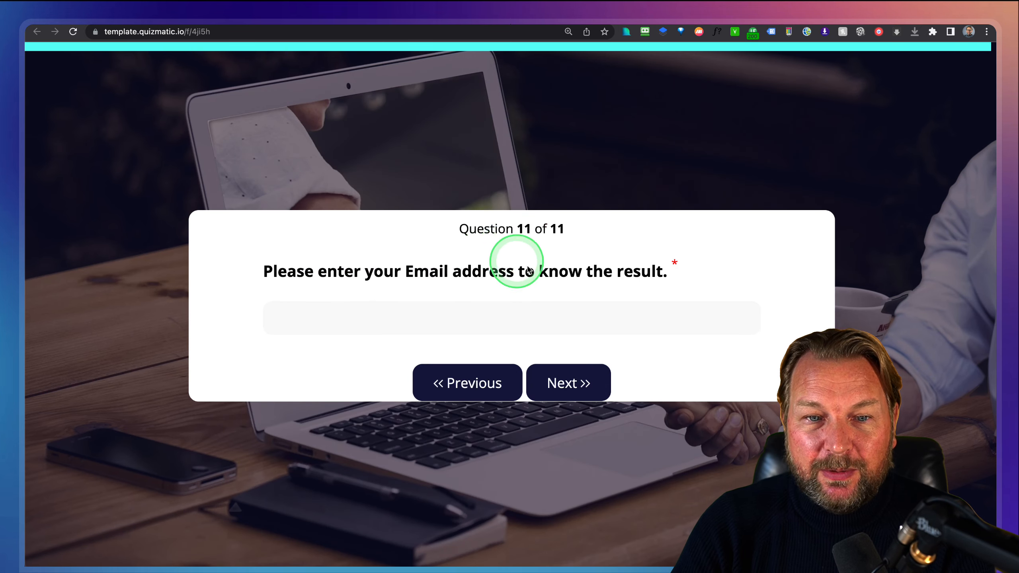
click(510, 318)
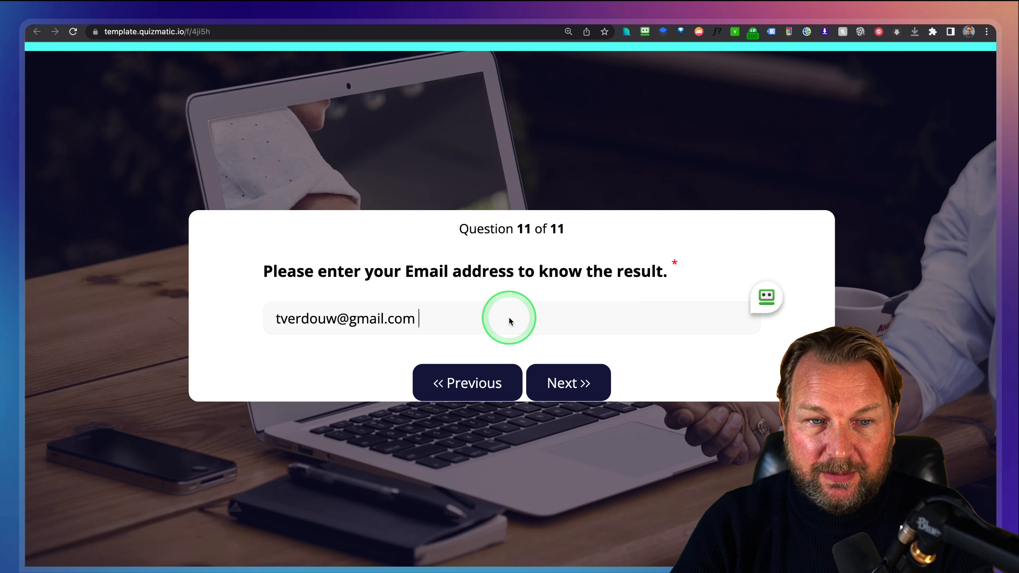
click(553, 373)
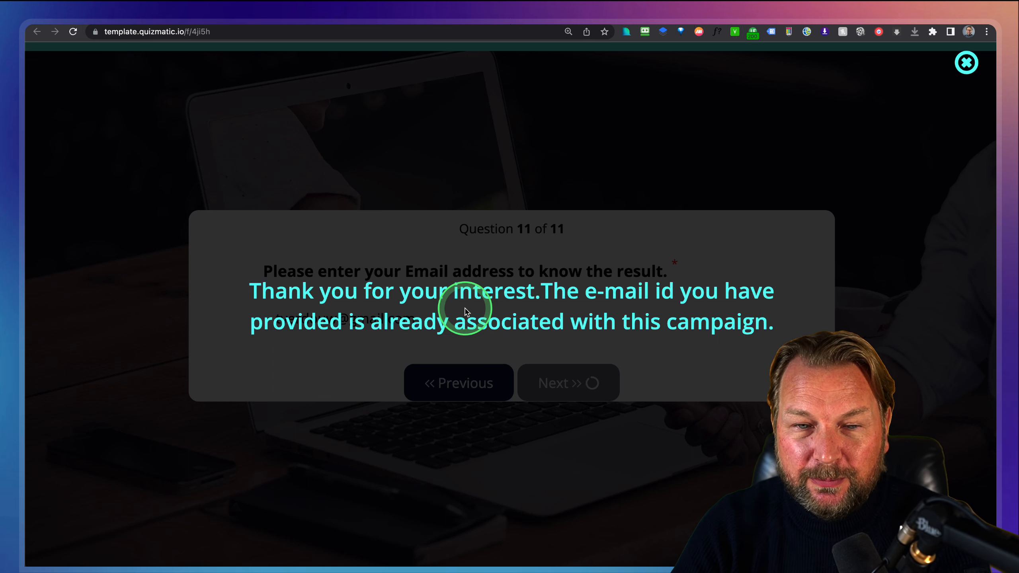
Dismiss the email-already-used warning, edit the email address, and resubmit it.
click(482, 317)
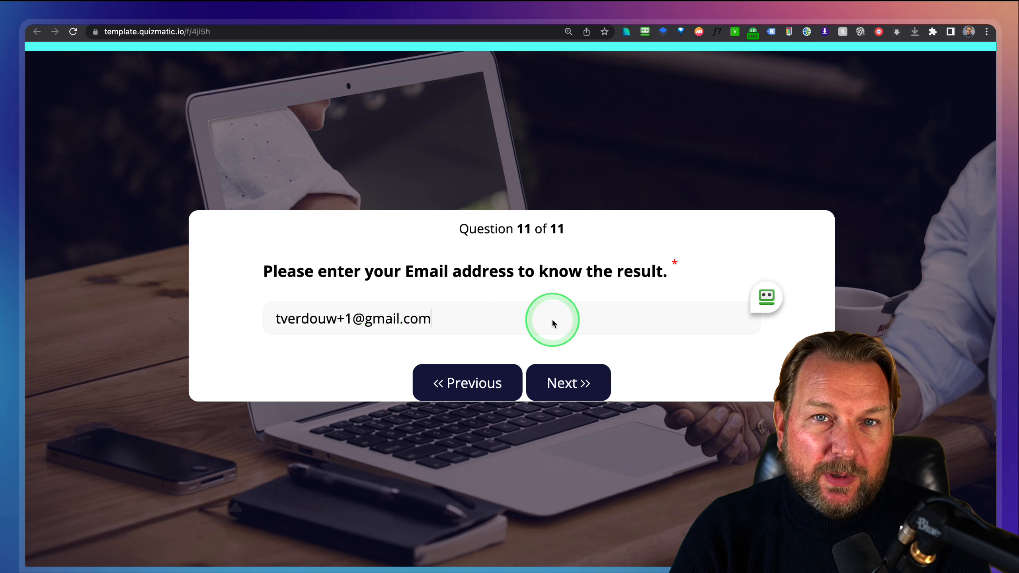
click(568, 383)
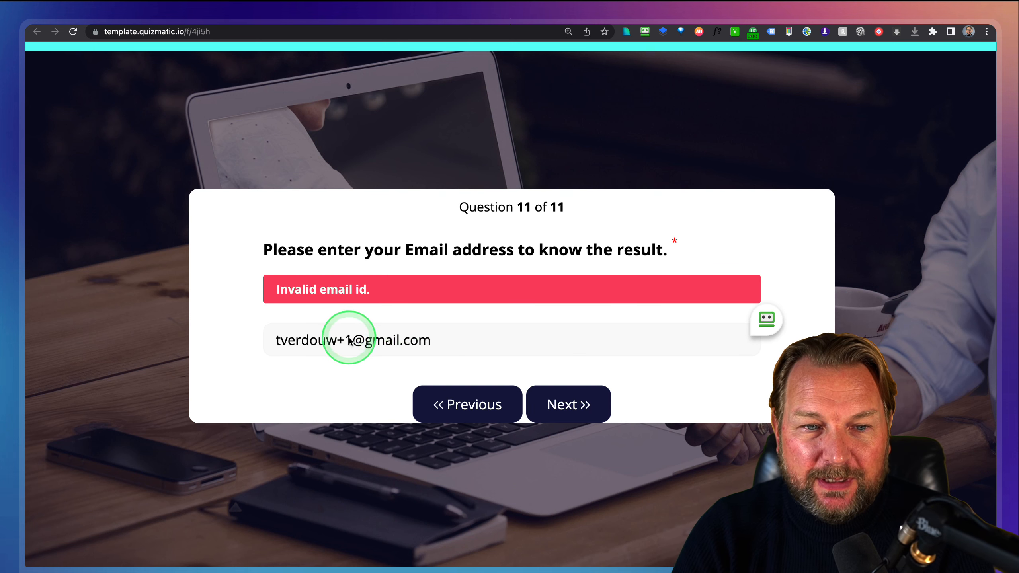
text(fs)
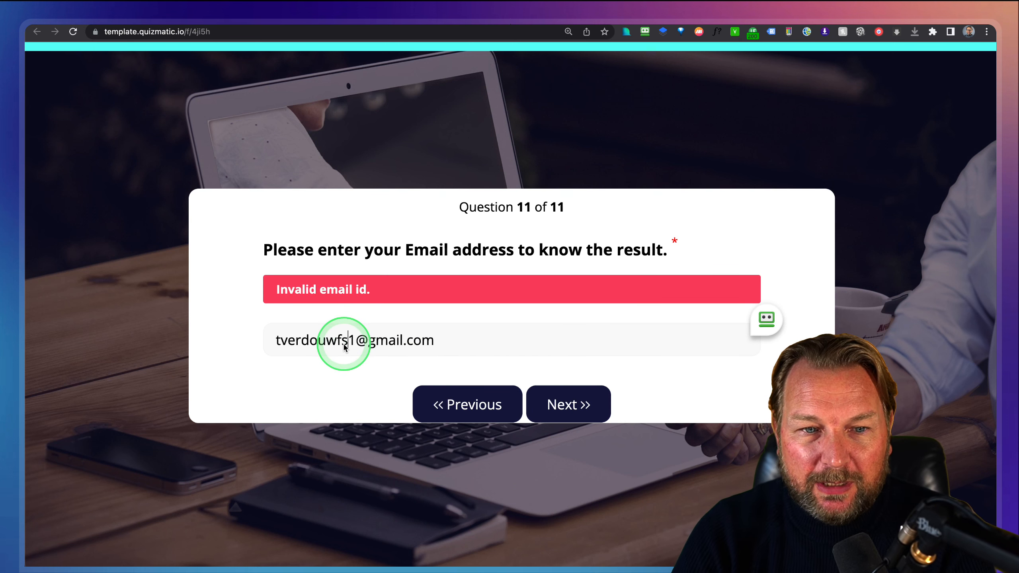
click(562, 407)
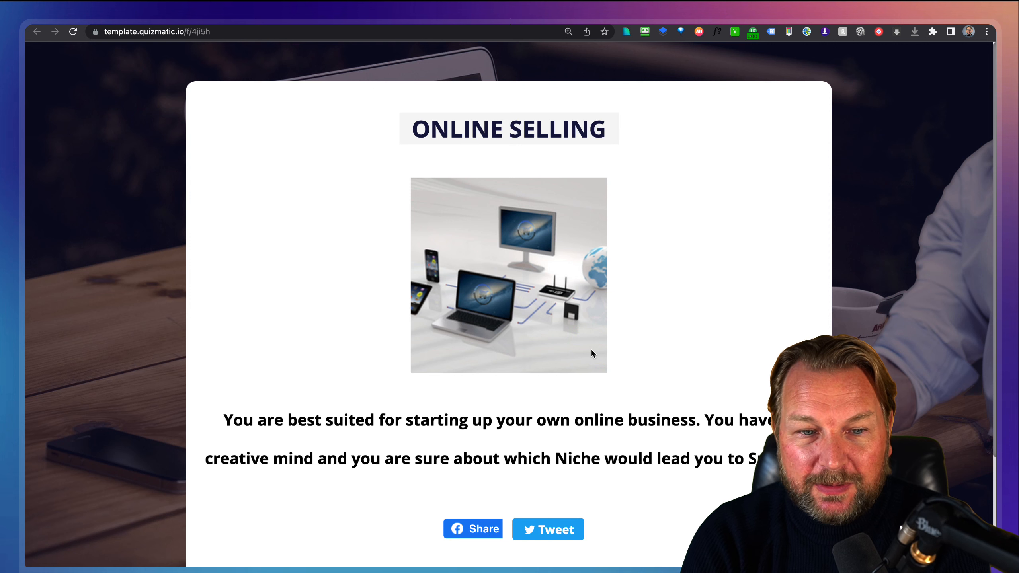
Complete the final question to reach the ONLINE SELLING result recommending an online business.
click(612, 393)
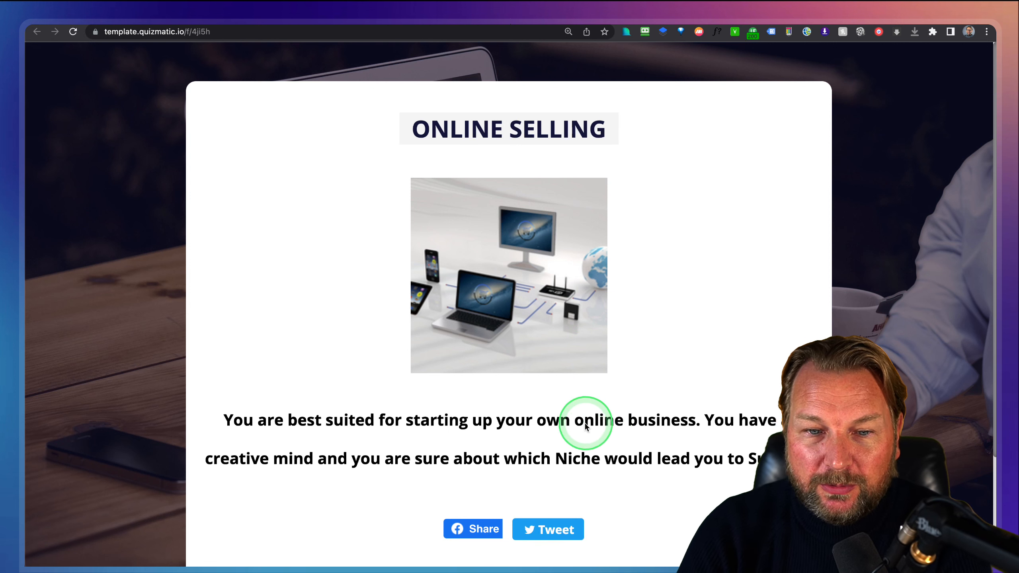
key(ctrl+alt+m)
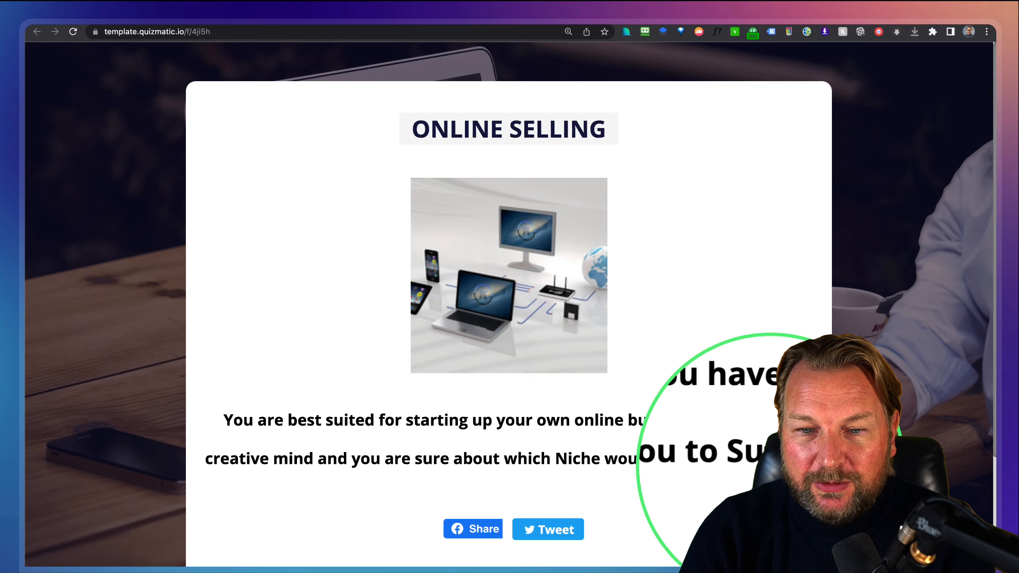
key(ctrl+alt+m)
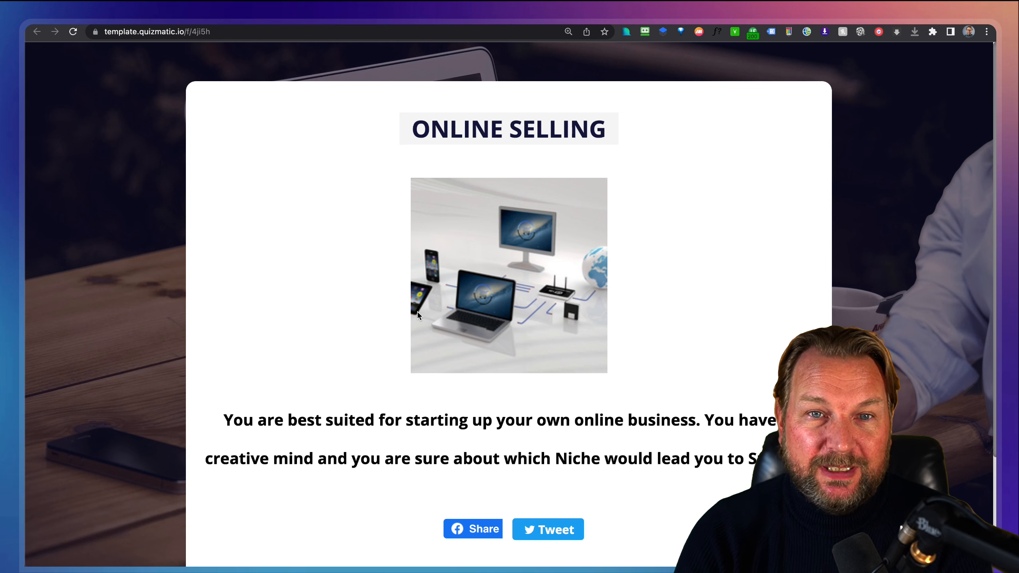
click(489, 78)
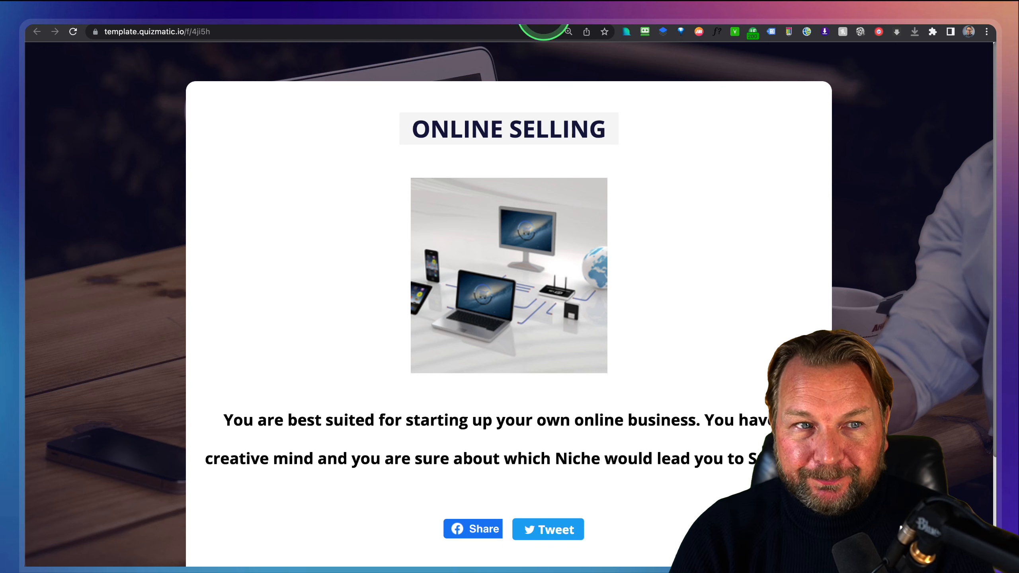
Return to the QuizMatic template gallery and scroll through the templates.
click(547, 12)
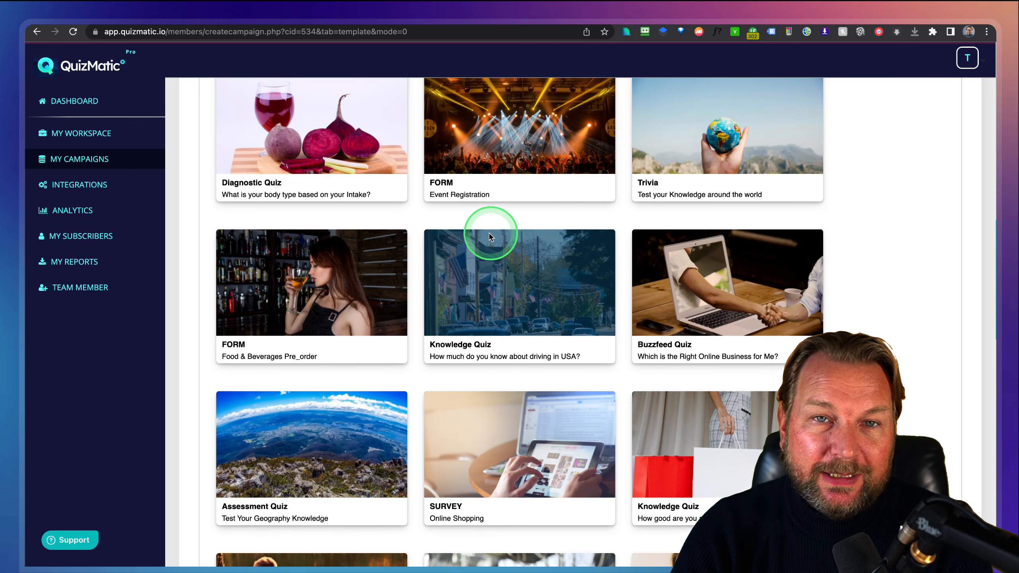
scroll(574, 229, up, 2)
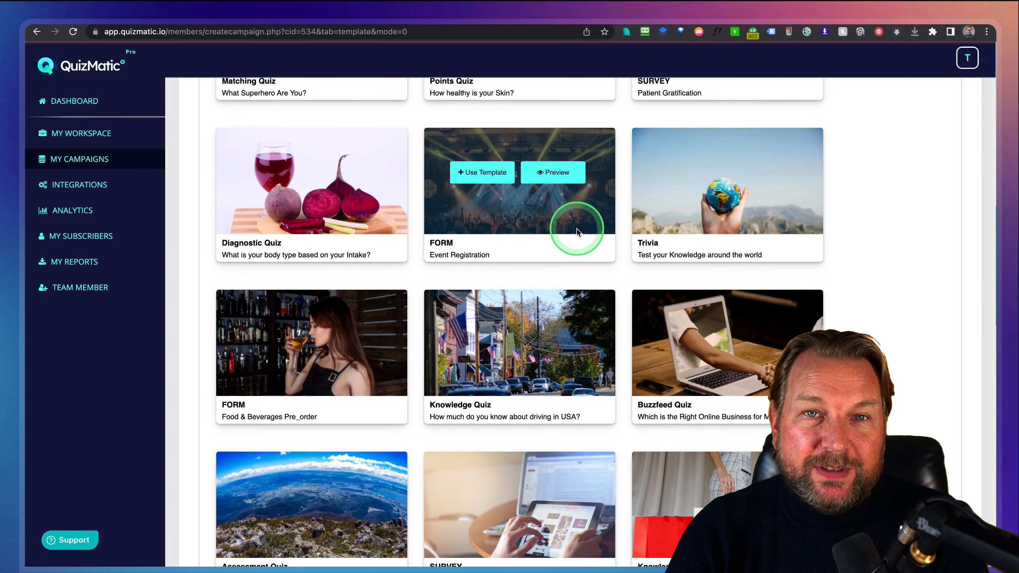
scroll(578, 229, down, 3)
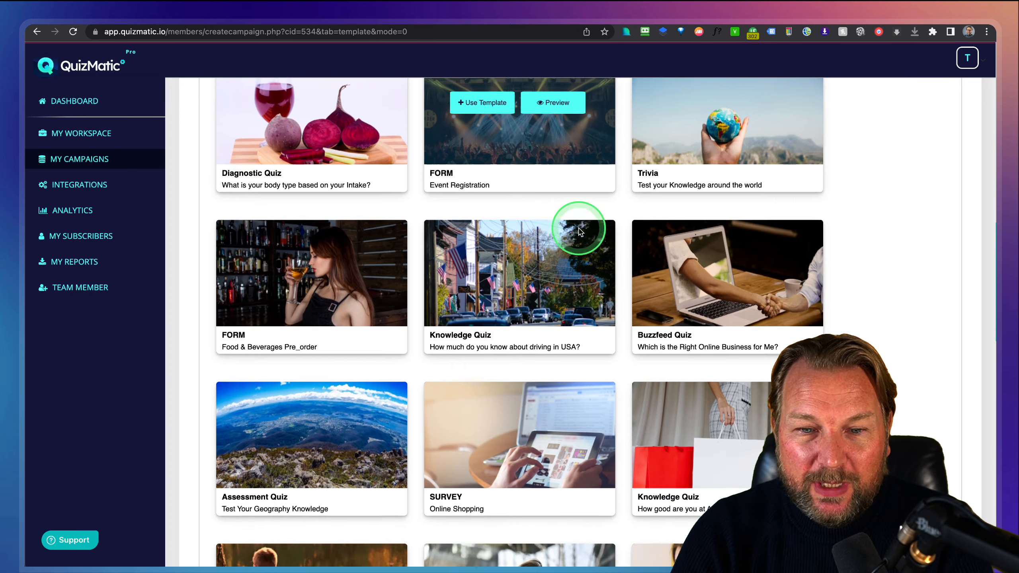
scroll(580, 230, up, 8)
Search the page for 'true' and preview the True/False Quiz template (Movies, Sports & Entertainment).
key(super+f)
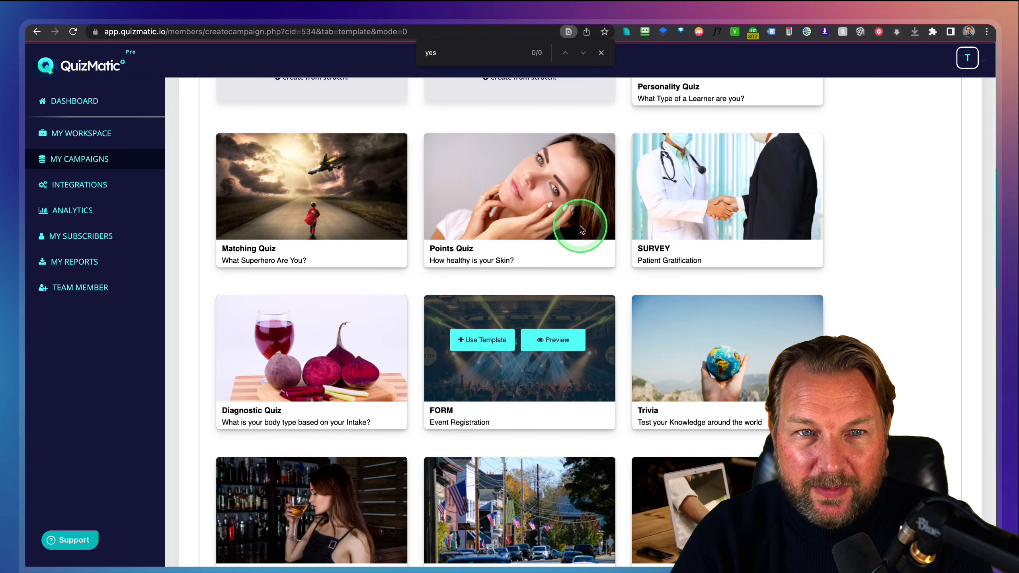
scroll(581, 229, up, 6)
scroll(594, 227, down, 3)
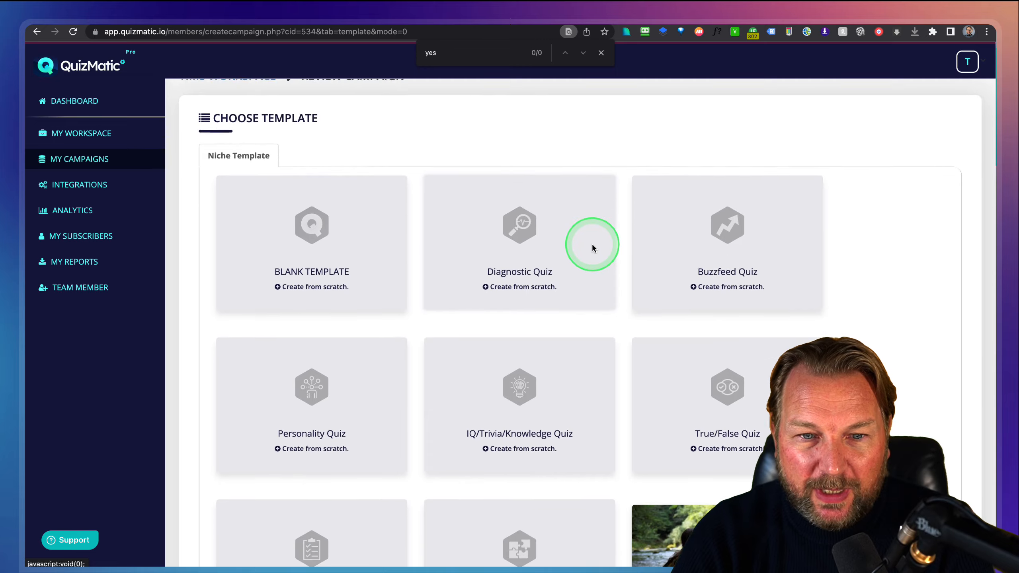
scroll(720, 348, down, 15)
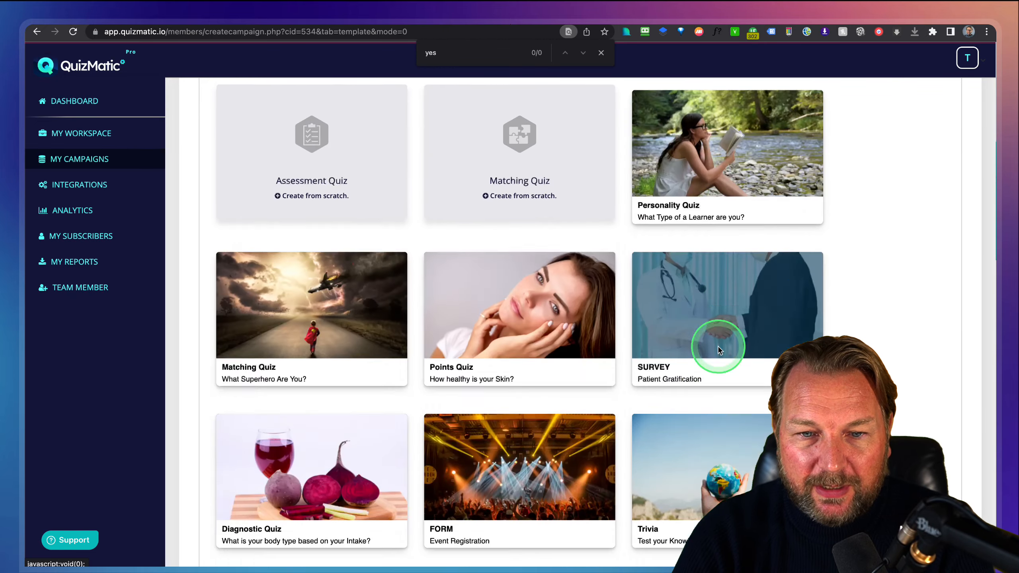
mouse_move(719, 350)
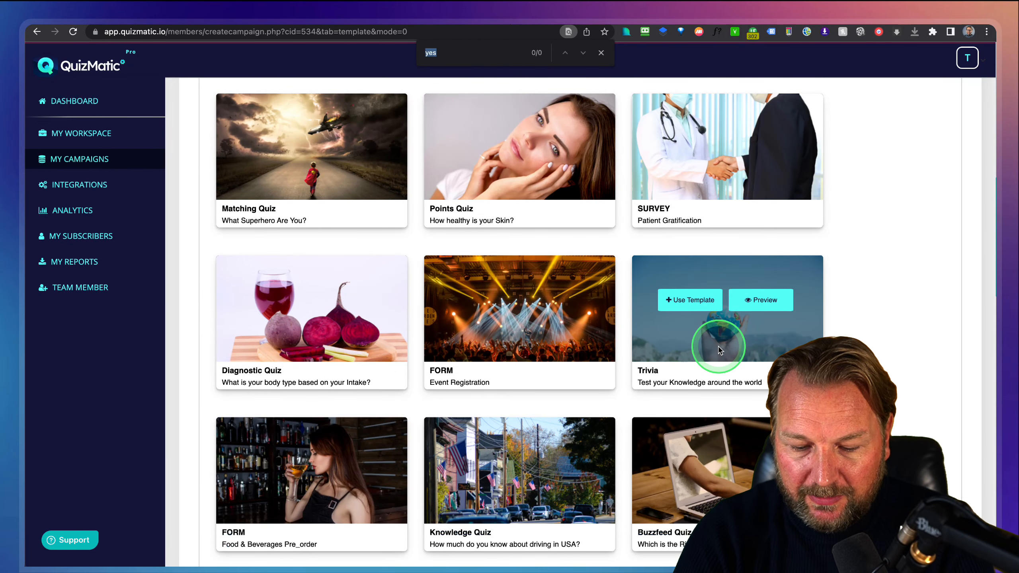
text(ue)
key(Return)
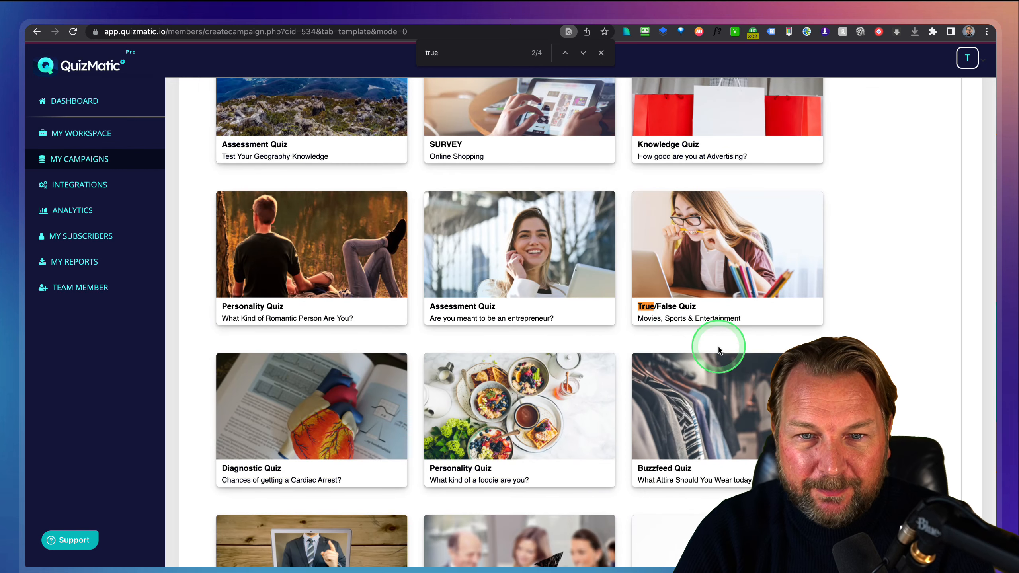
mouse_move(707, 237)
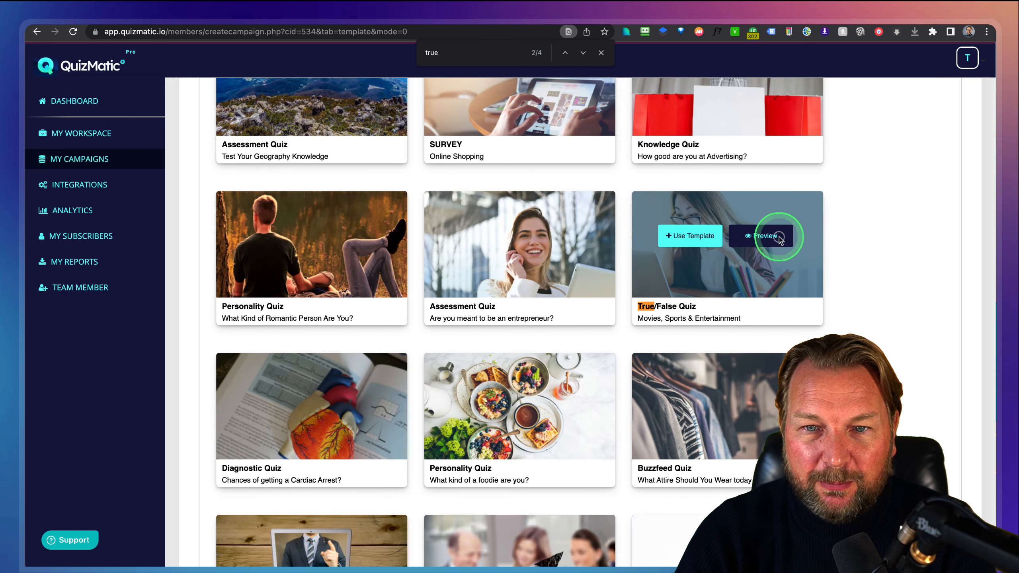
click(778, 237)
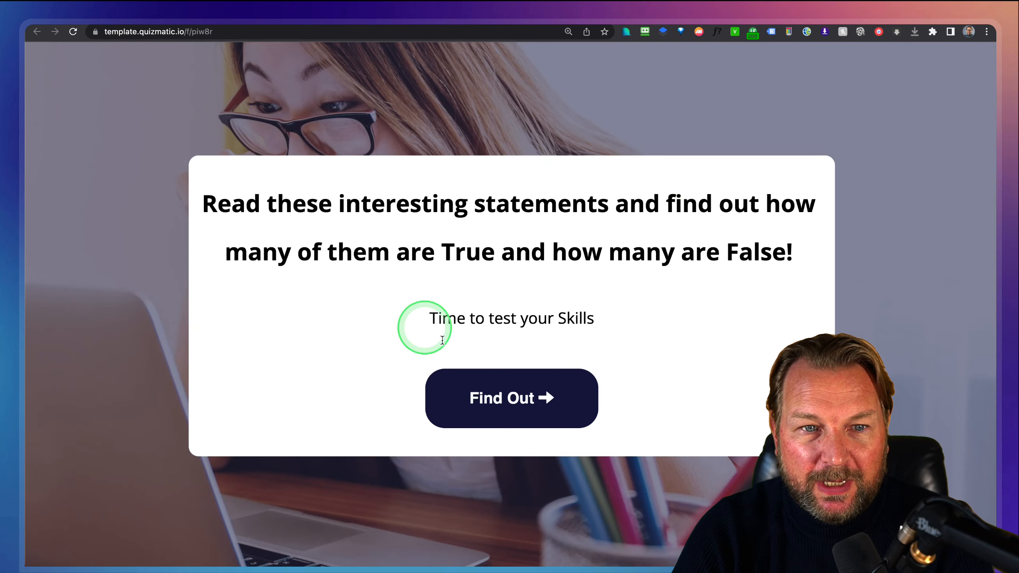
Start the True/False quiz and answer True to the Pan American Highway and Transylvania statements.
click(499, 400)
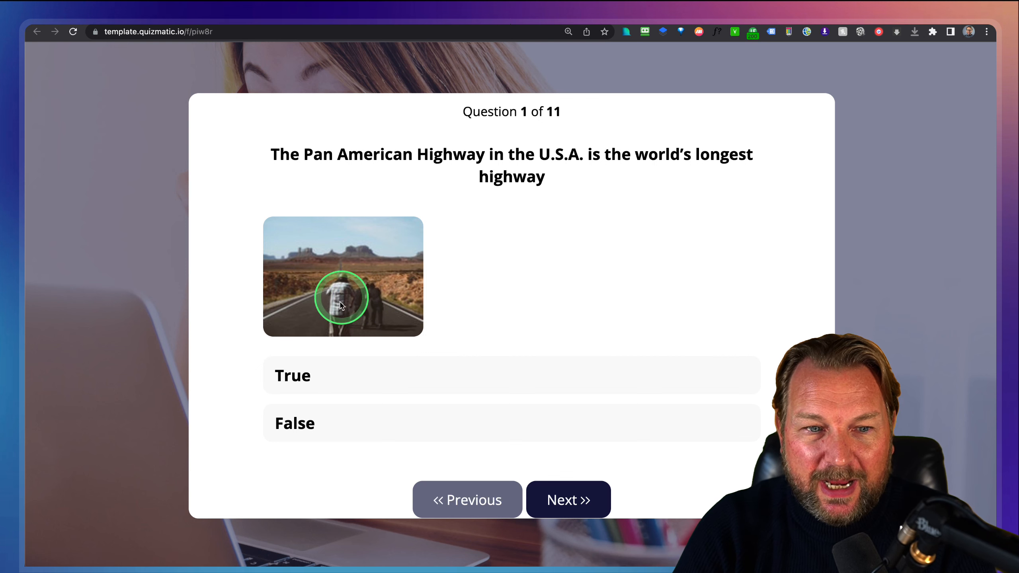
click(338, 365)
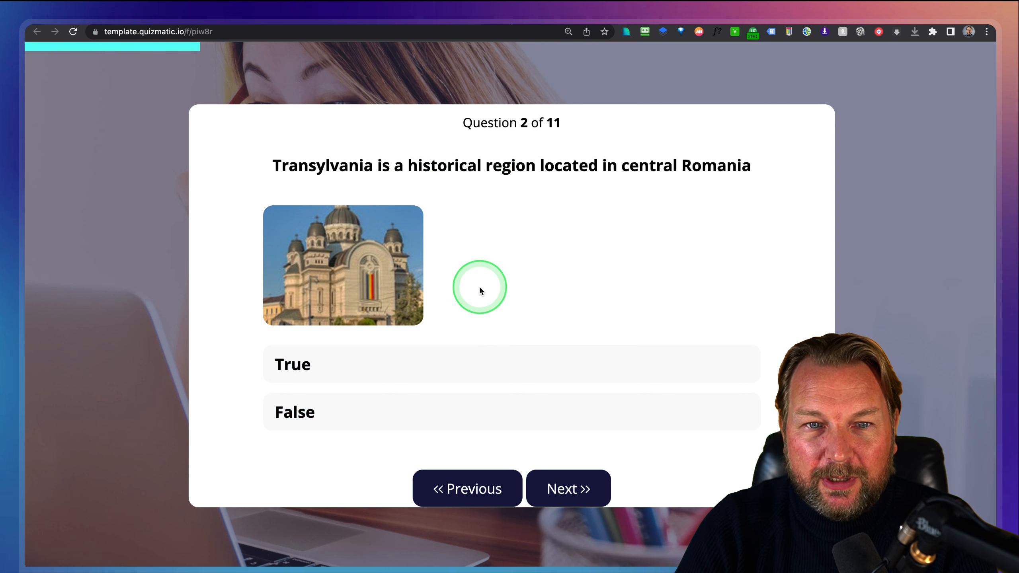
click(458, 358)
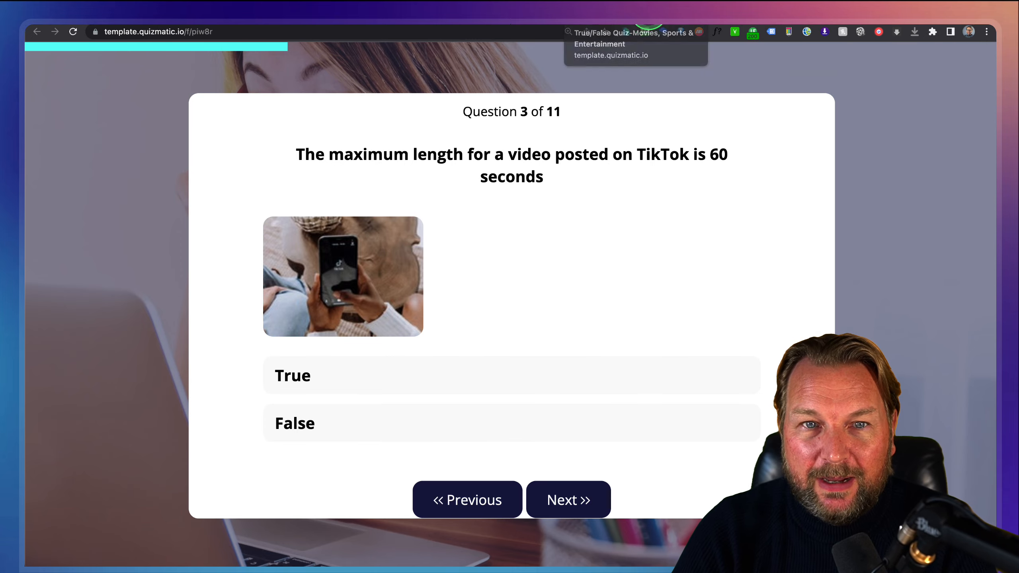
Go back to the template gallery and choose the Buzzfeed Quiz template.
click(647, 13)
scroll(451, 136, down, 1)
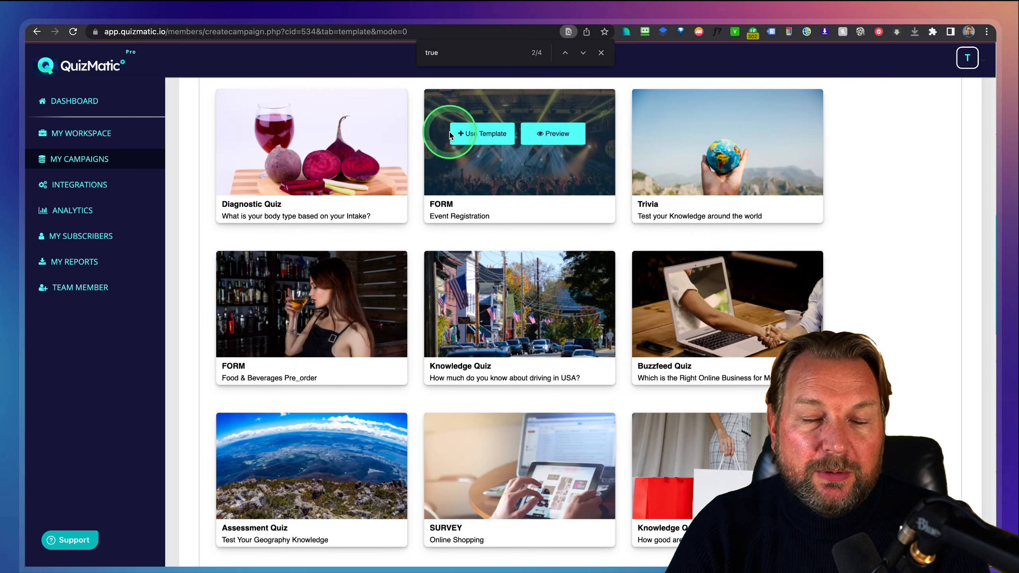
mouse_move(718, 293)
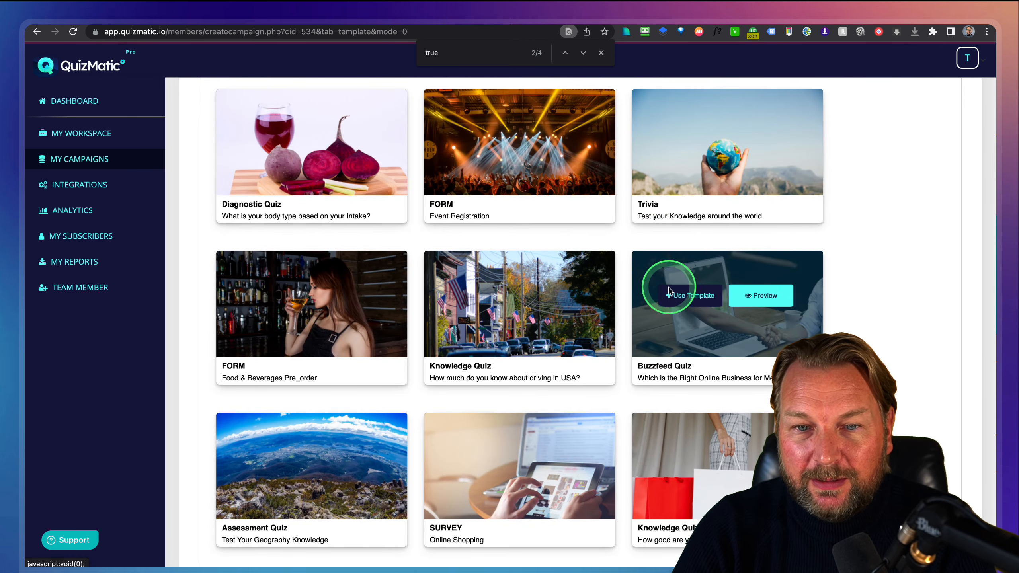
click(683, 297)
Confirm the Buzzfeed Quiz template, browse its 11 questions, and expand Input Elements.
click(666, 293)
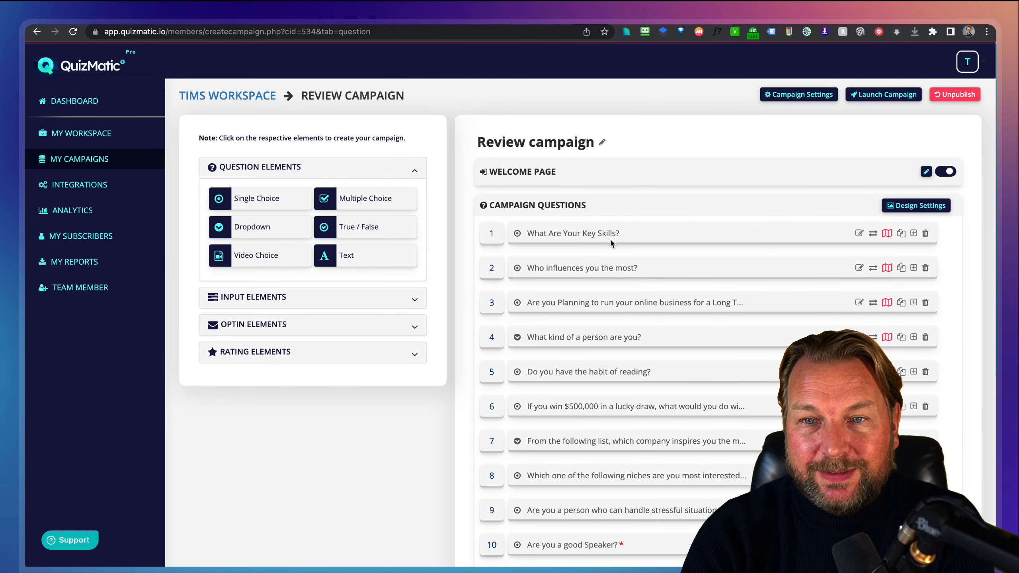
scroll(610, 245, down, 1)
click(611, 255)
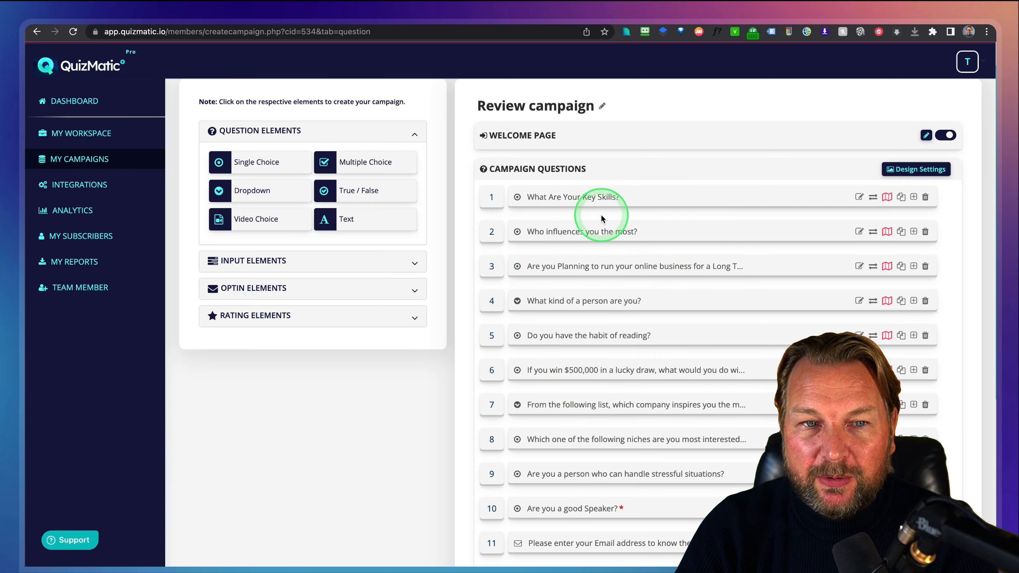
scroll(603, 215, down, 5)
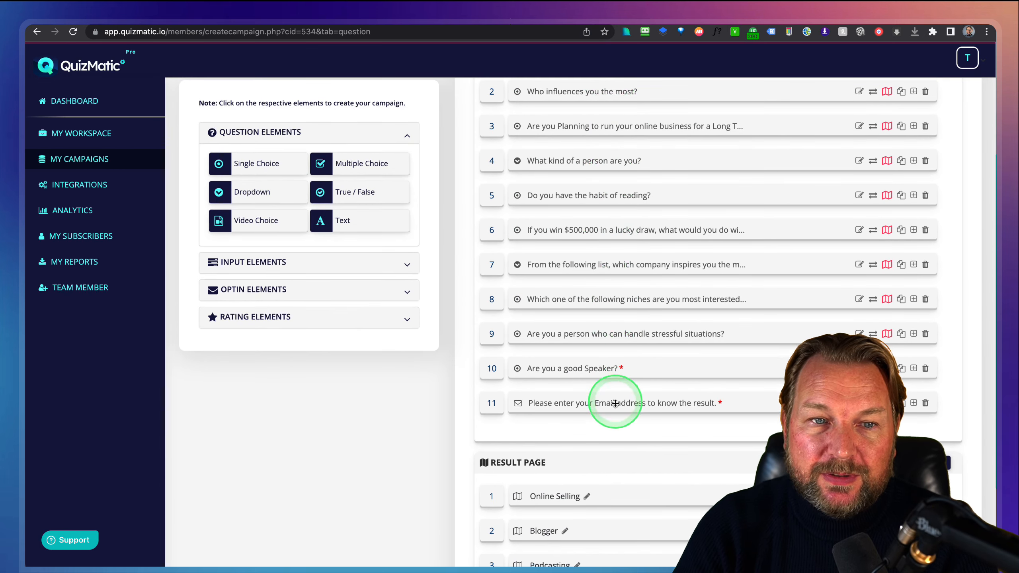
scroll(614, 386, up, 3)
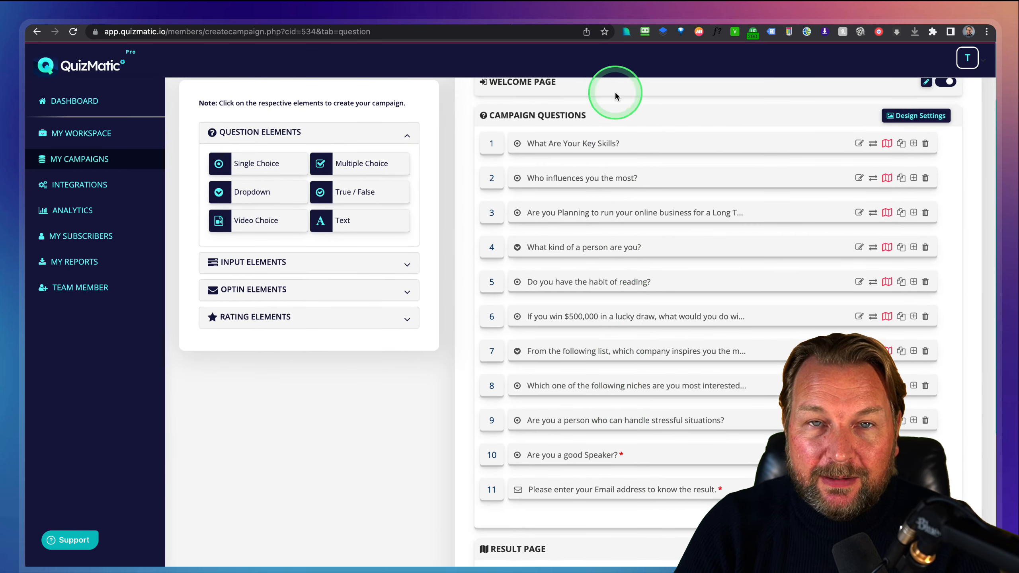
scroll(634, 439, down, 2)
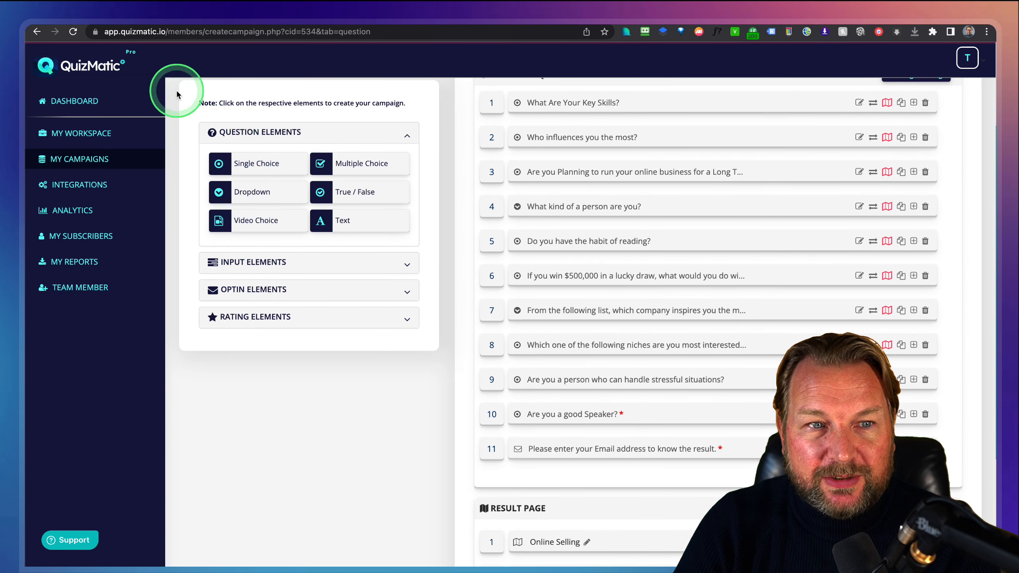
drag(252, 216, 428, 348)
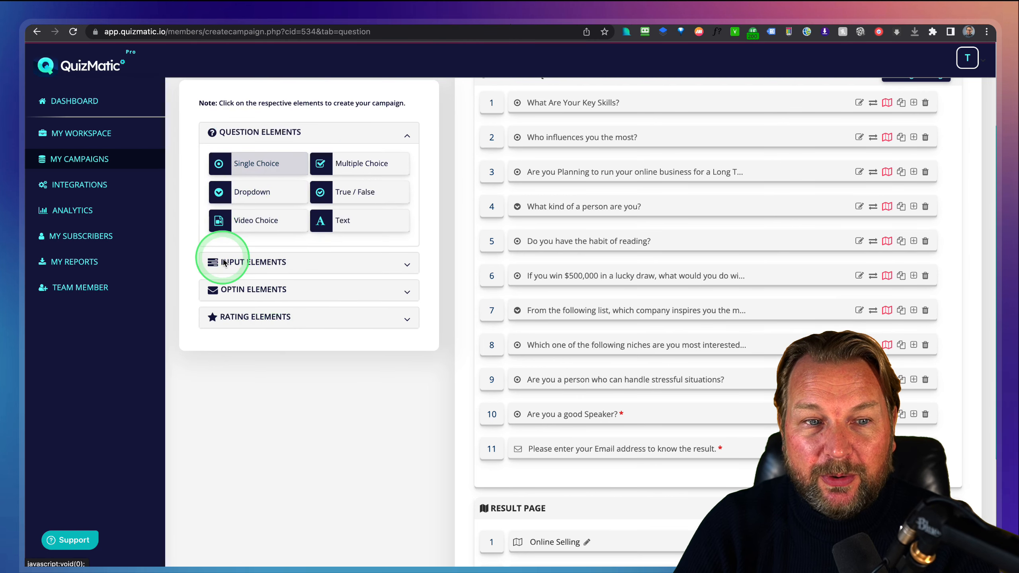
click(407, 262)
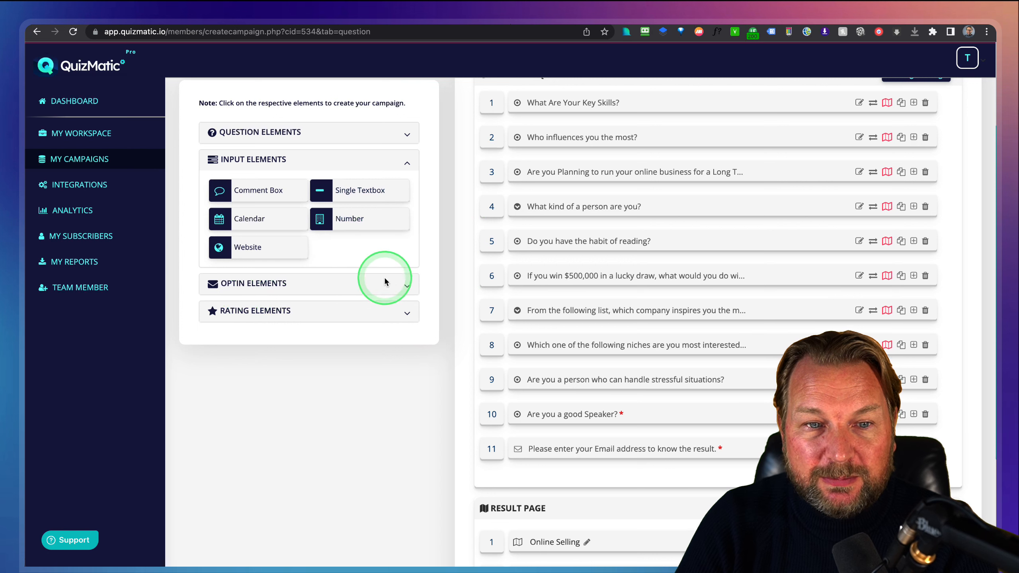
Expand Optin Elements and Rating Elements, then start a new Rating Scale question.
click(384, 283)
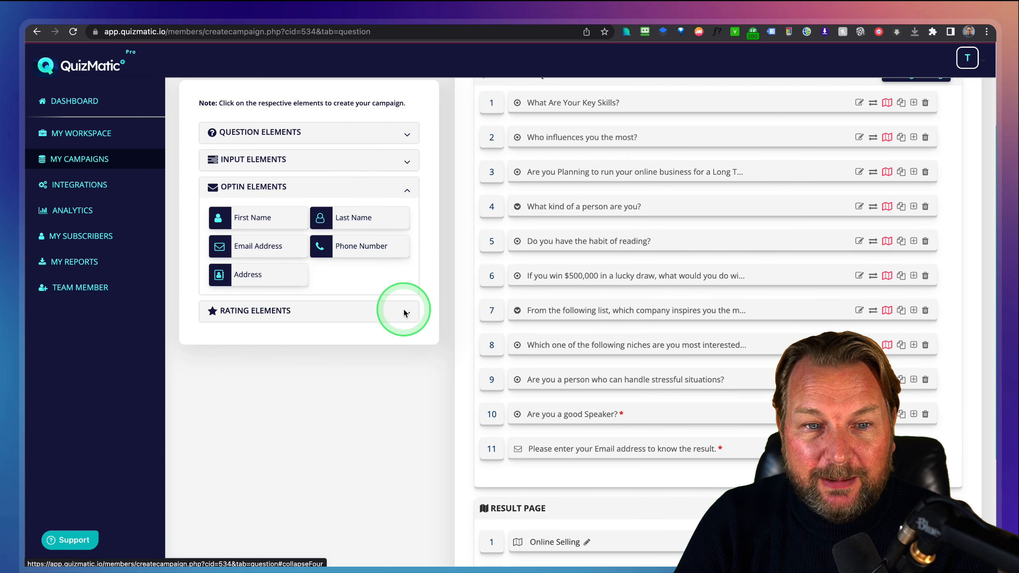
click(391, 310)
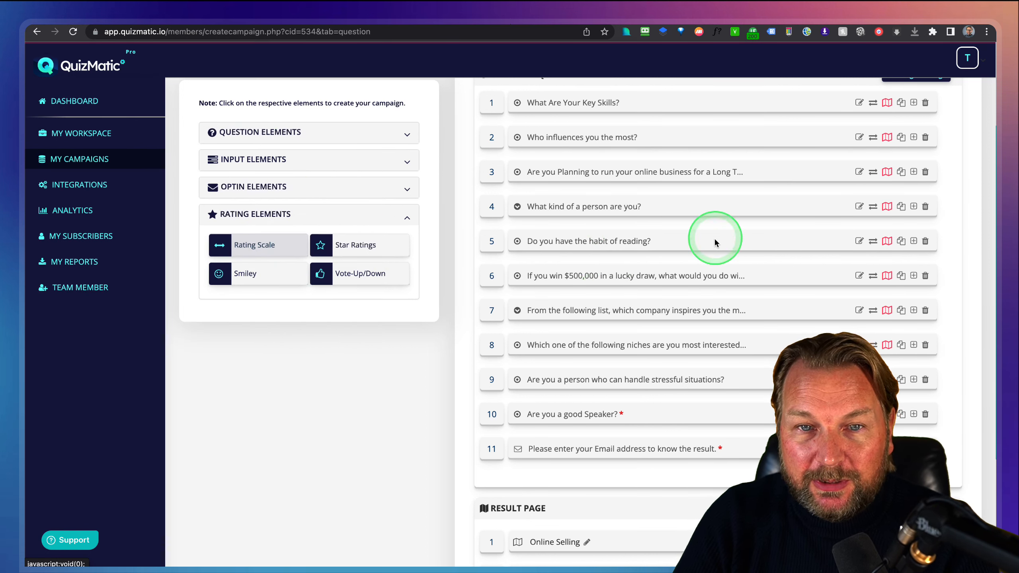
scroll(564, 215, up, 2)
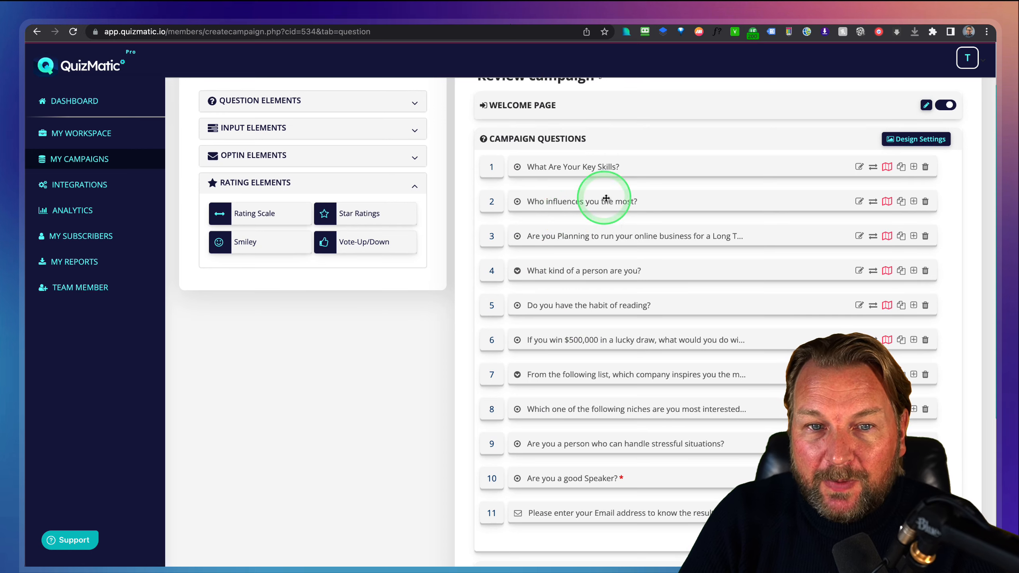
scroll(446, 229, down, 2)
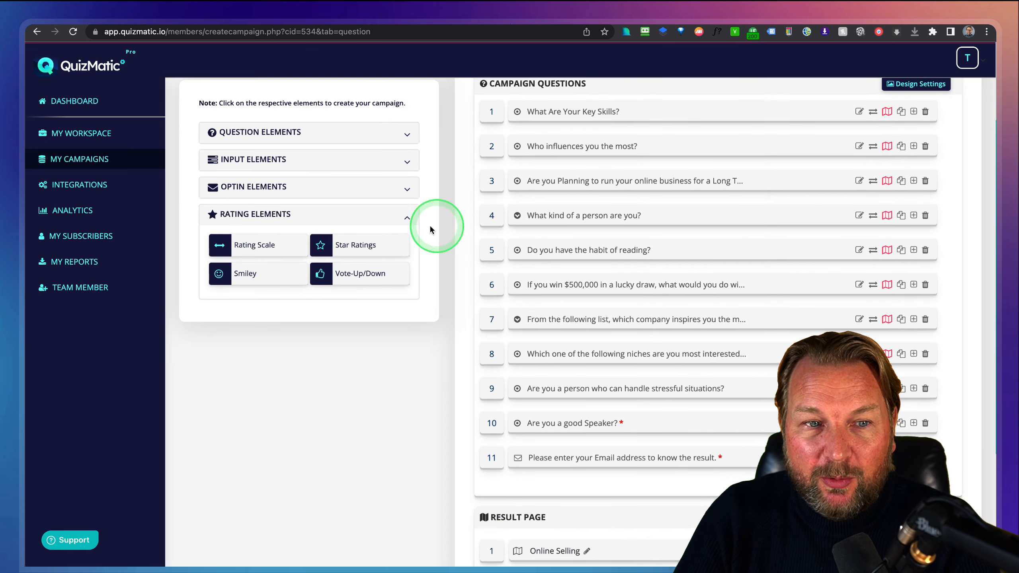
click(263, 249)
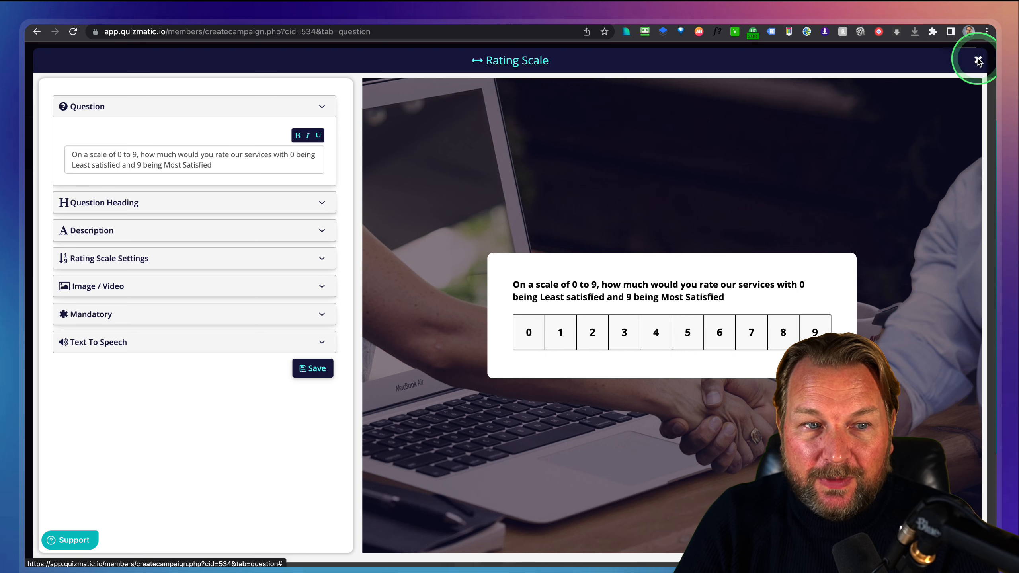
Close the Rating Scale editor without saving.
click(978, 60)
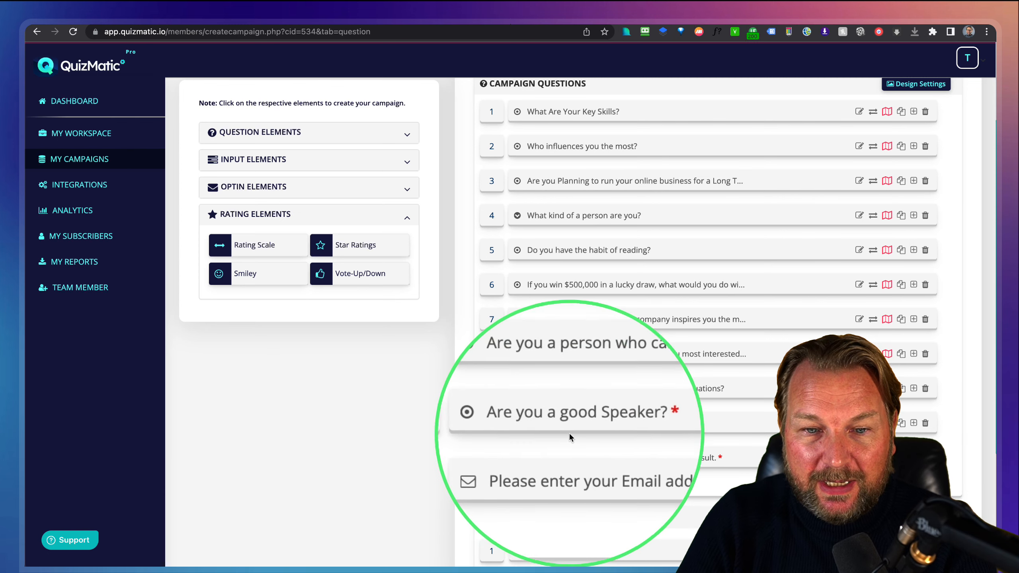
Open the Result Page Mapping for question 1, 'What Are Your Key Skills?'.
scroll(540, 496, down, 4)
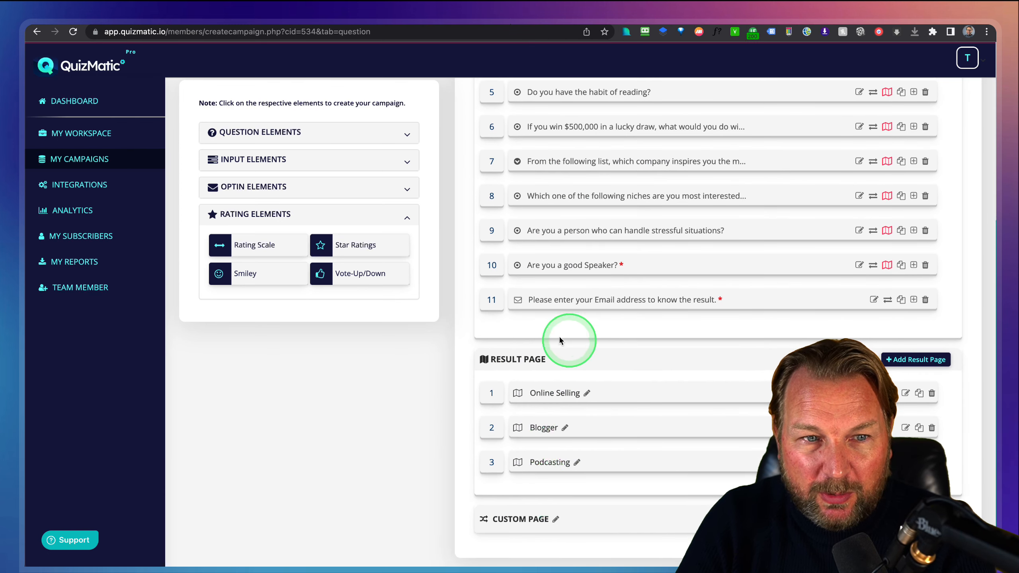
scroll(703, 315, up, 2)
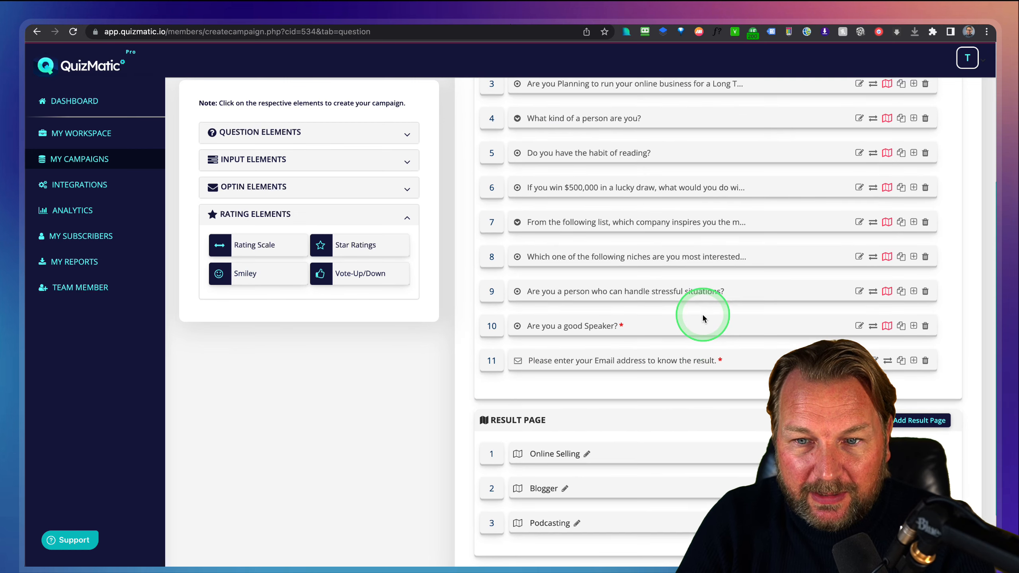
scroll(703, 314, up, 3)
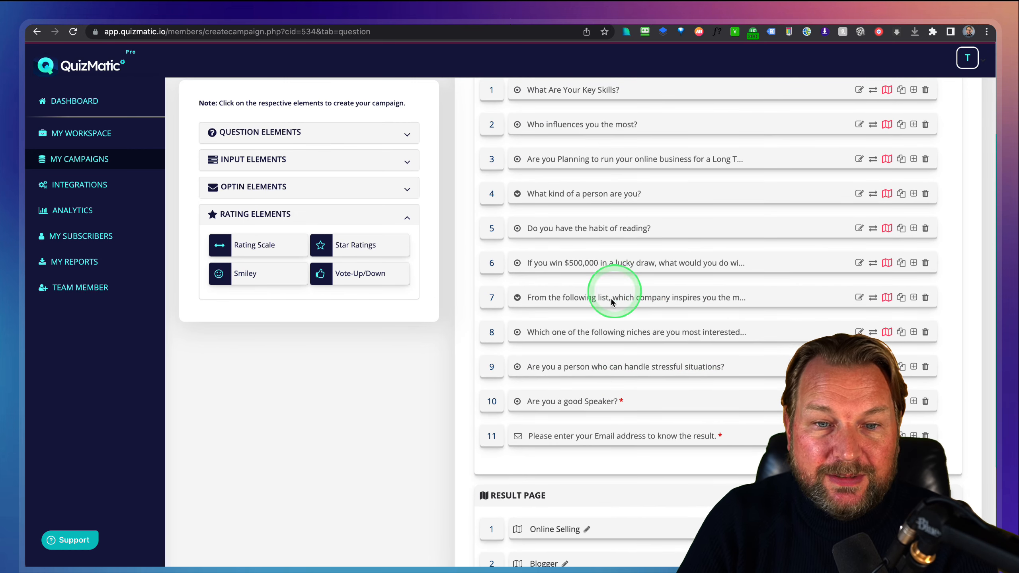
scroll(688, 247, up, 3)
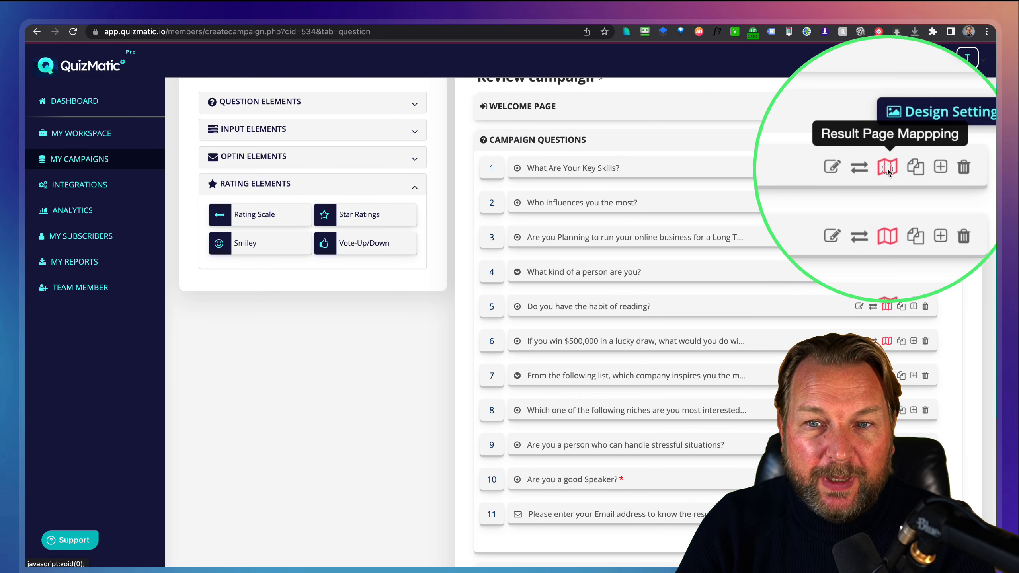
click(887, 169)
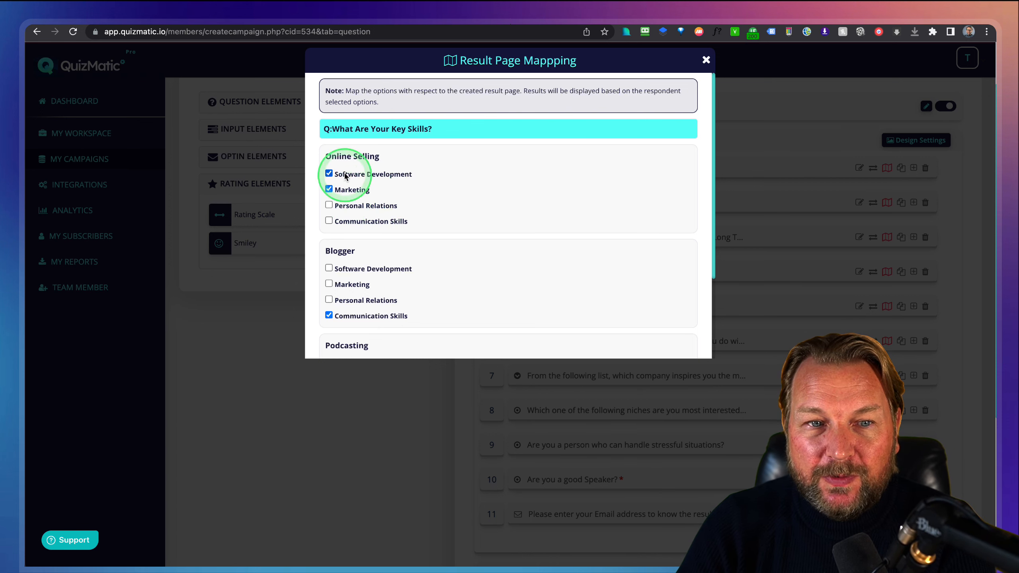
Review the key-skills mapping, close it, and scroll to the Online Selling, Blogger and Podcasting results.
scroll(344, 187, down, 4)
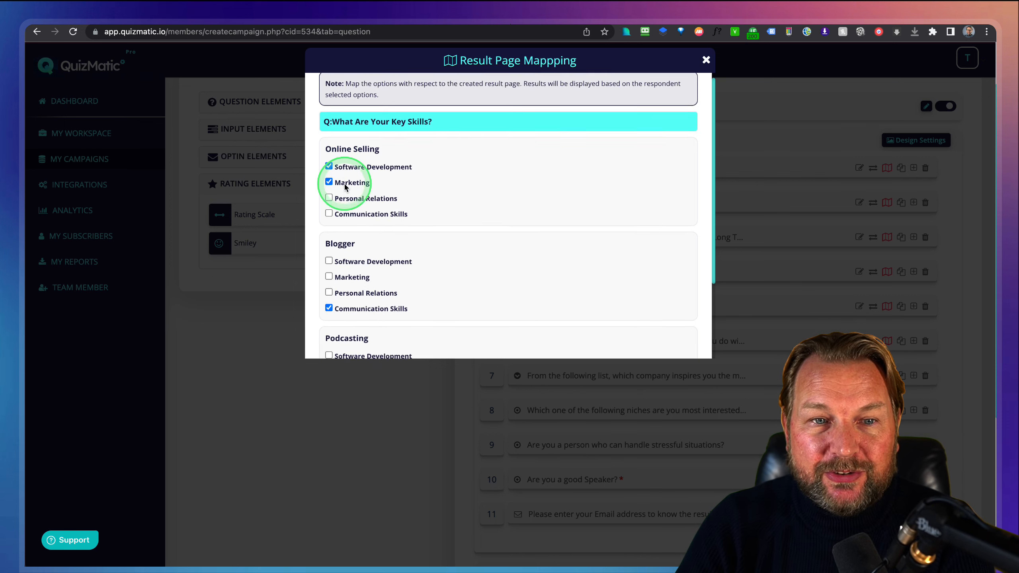
scroll(402, 173, up, 4)
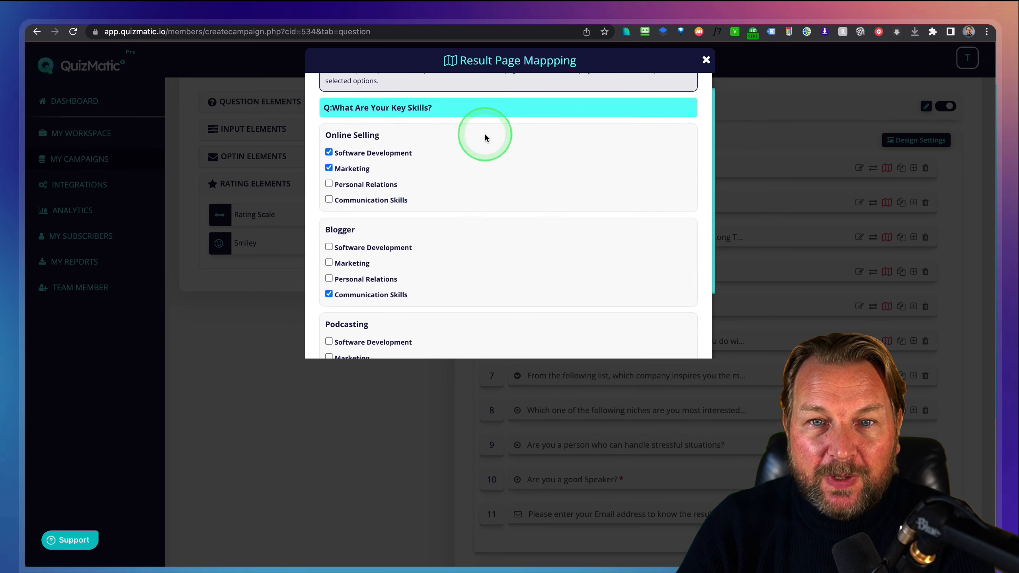
click(706, 59)
scroll(707, 181, down, 6)
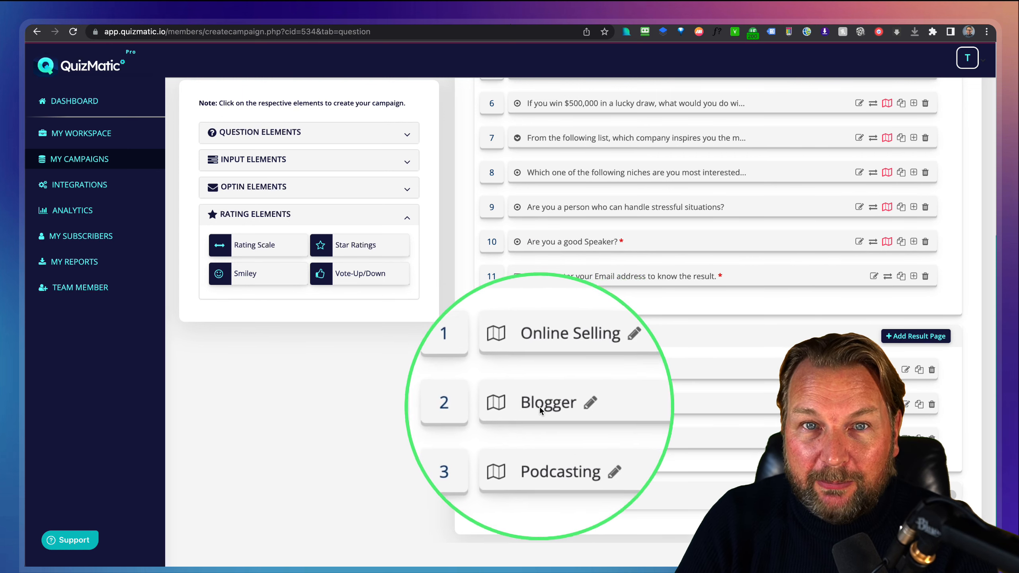
scroll(538, 442, up, 5)
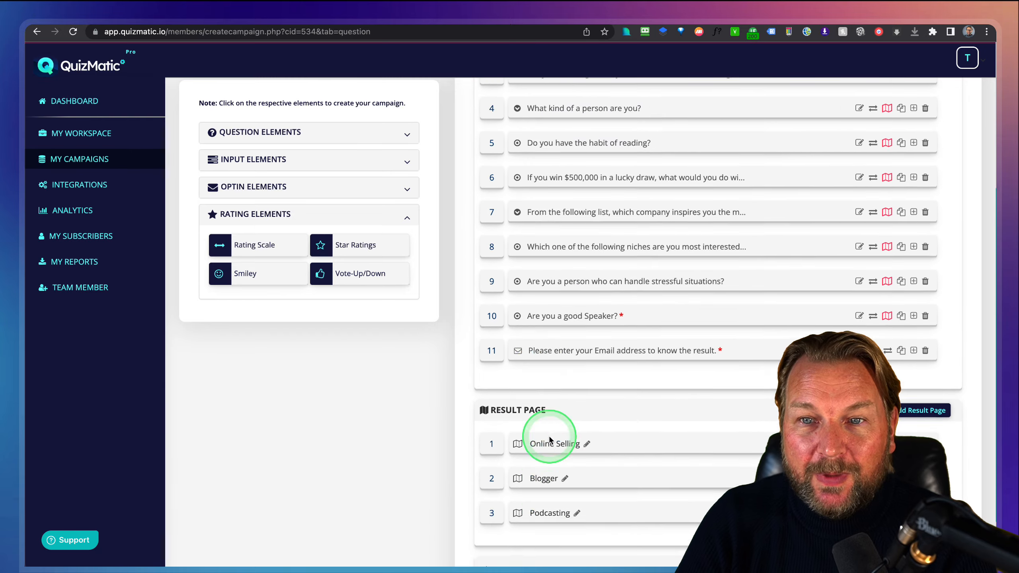
scroll(587, 407, up, 1)
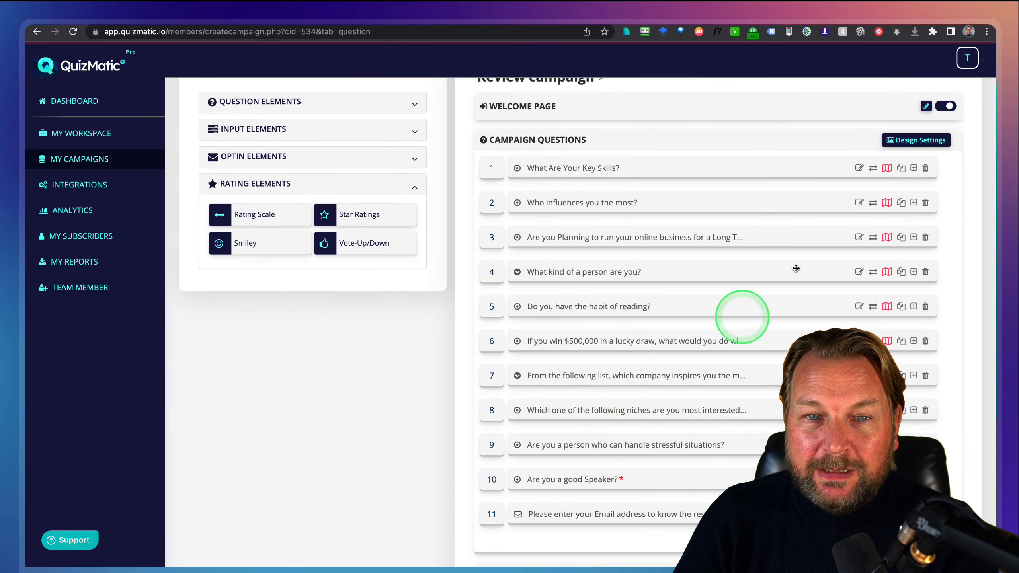
click(888, 170)
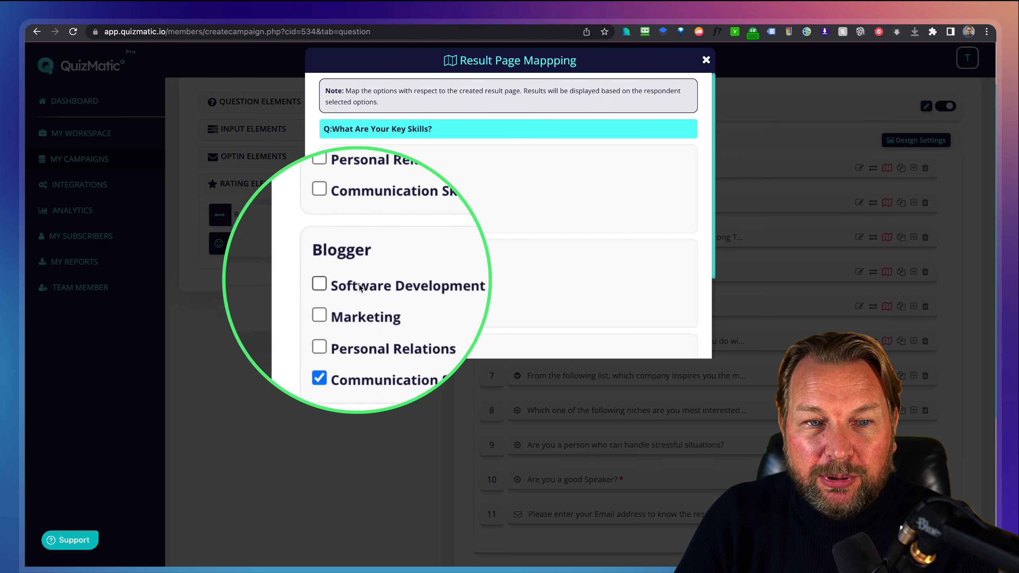
scroll(363, 342, down, 3)
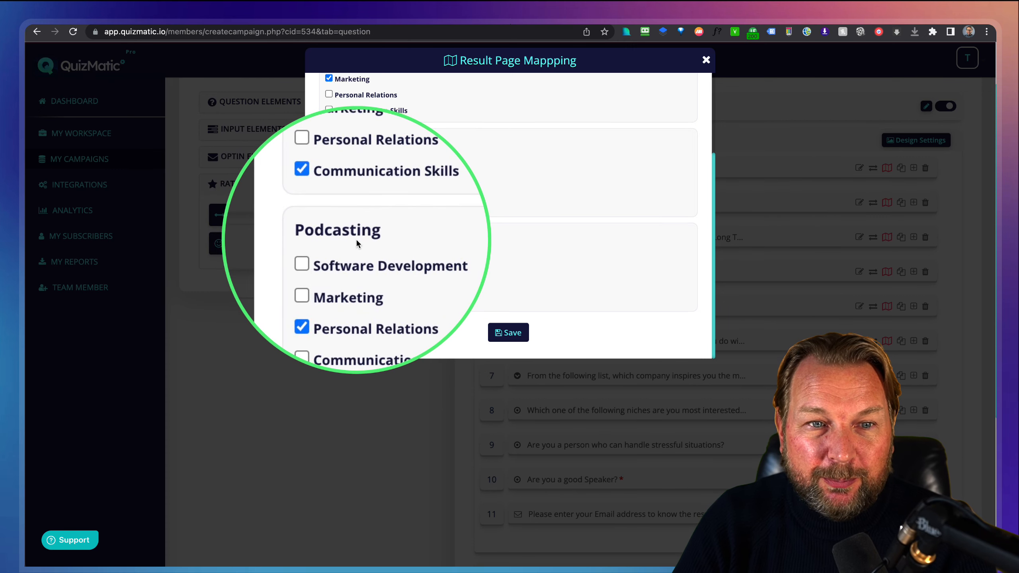
scroll(524, 230, up, 3)
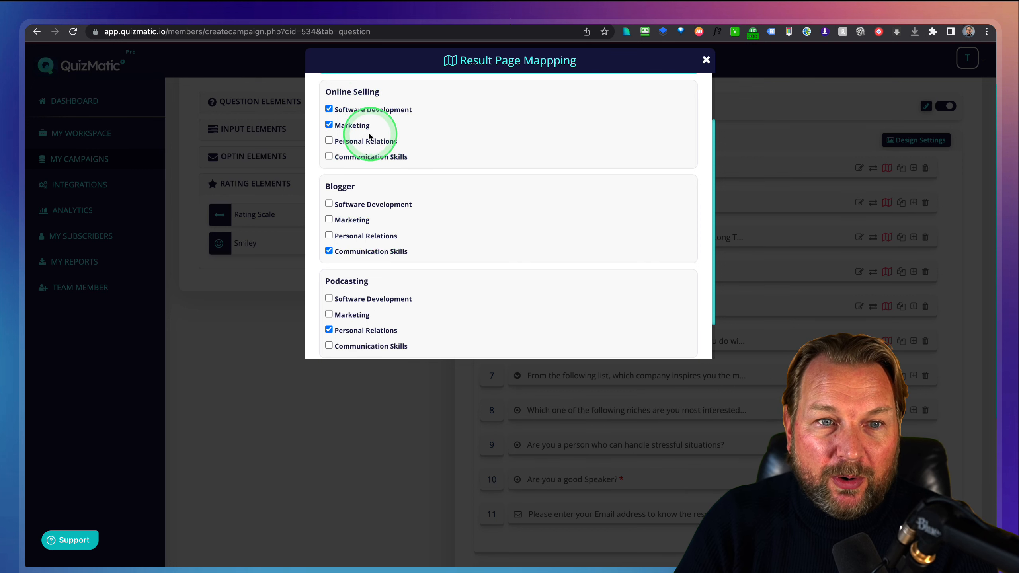
scroll(349, 132, up, 2)
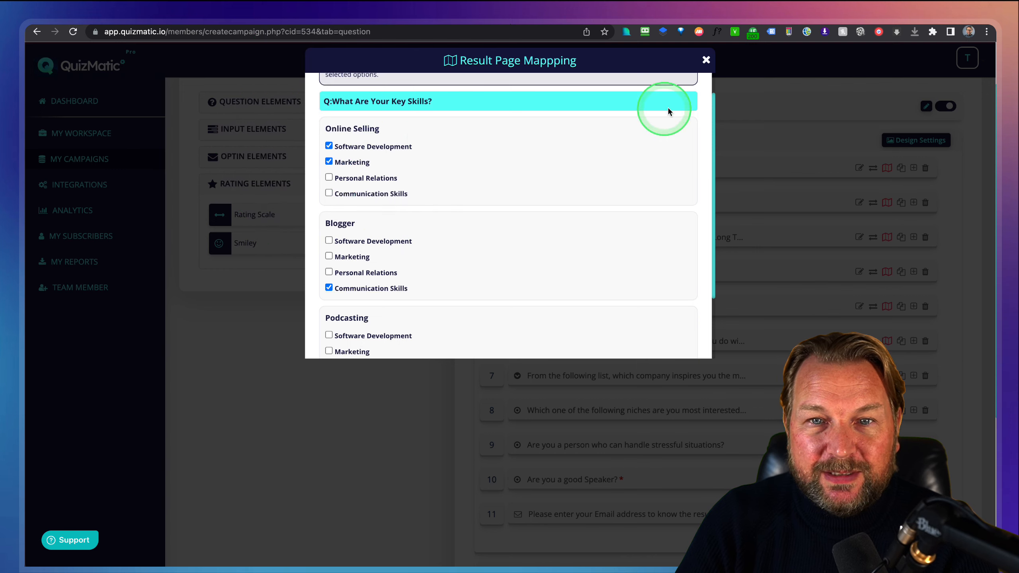
click(706, 60)
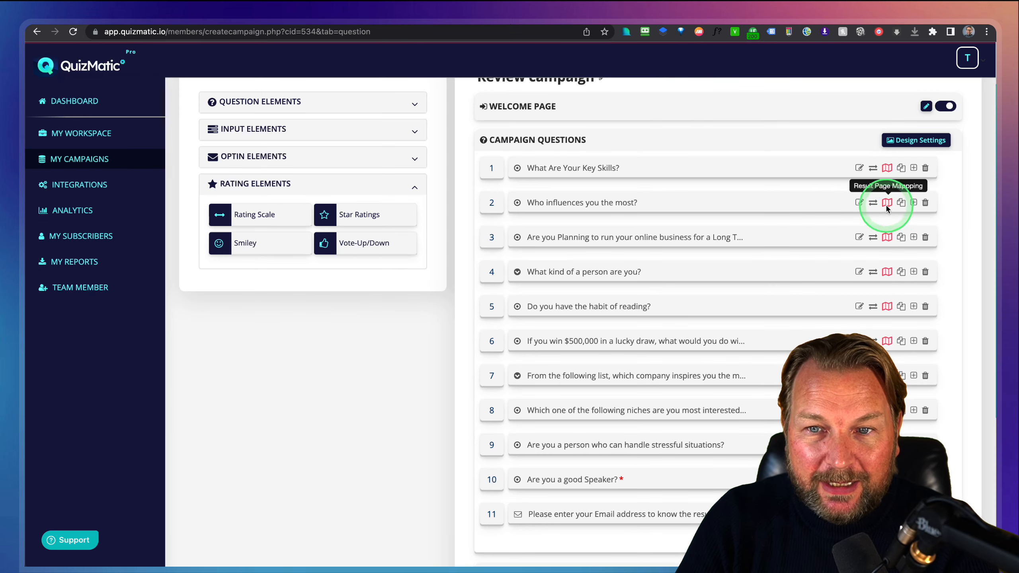
click(887, 202)
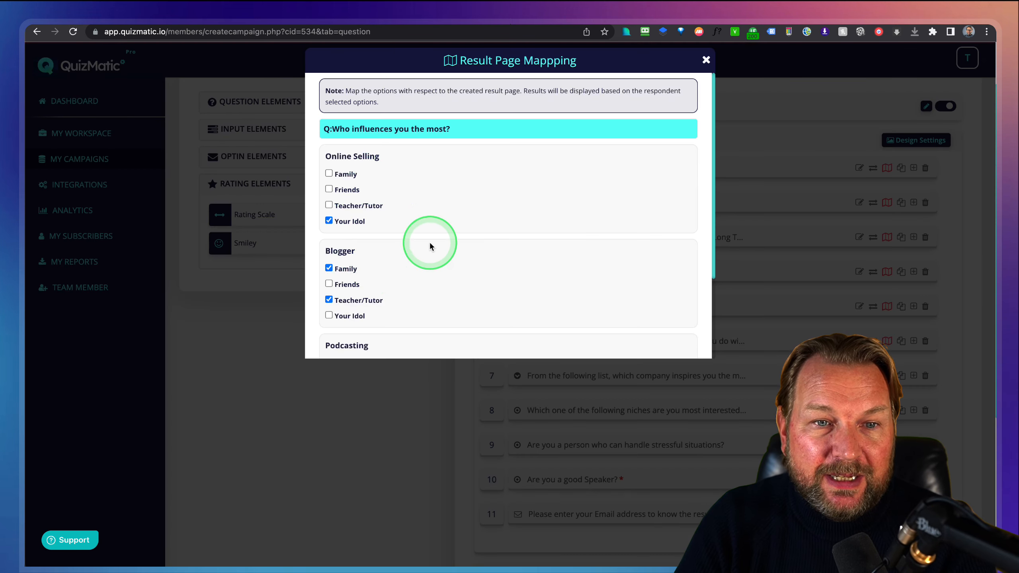
scroll(376, 200, down, 2)
scroll(380, 188, down, 2)
scroll(361, 169, up, 2)
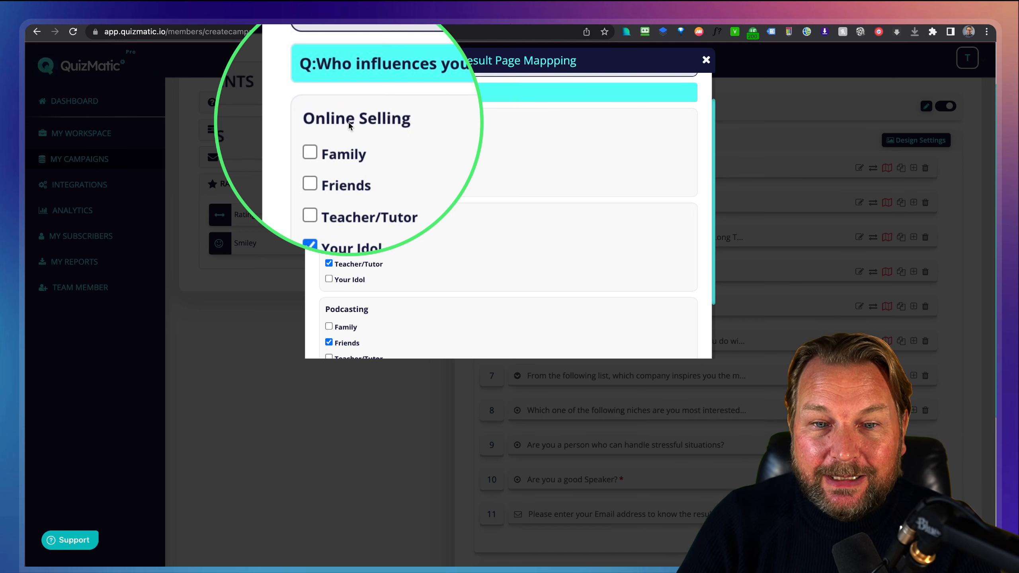
scroll(667, 522, down, 5)
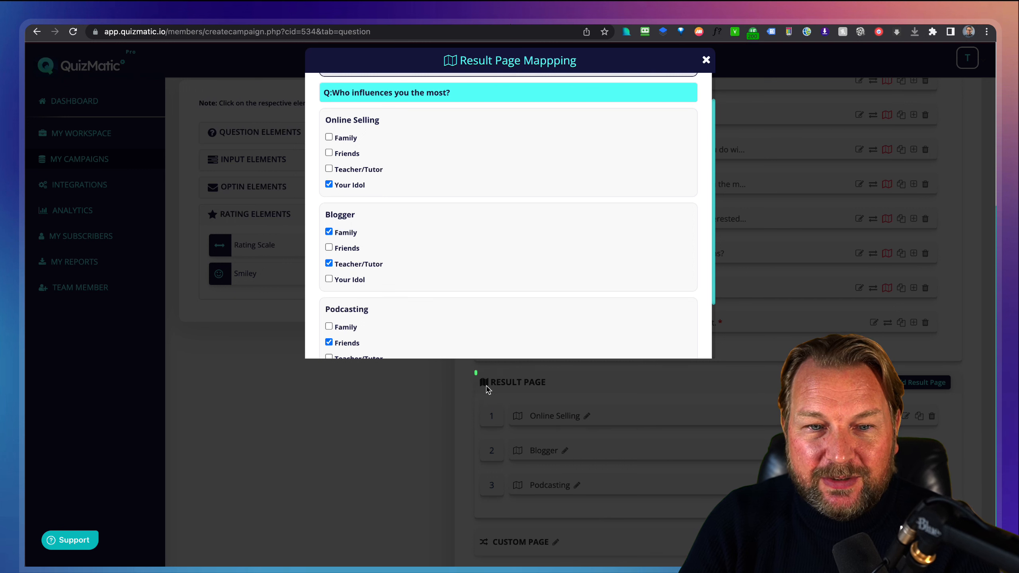
drag(474, 370, 739, 518)
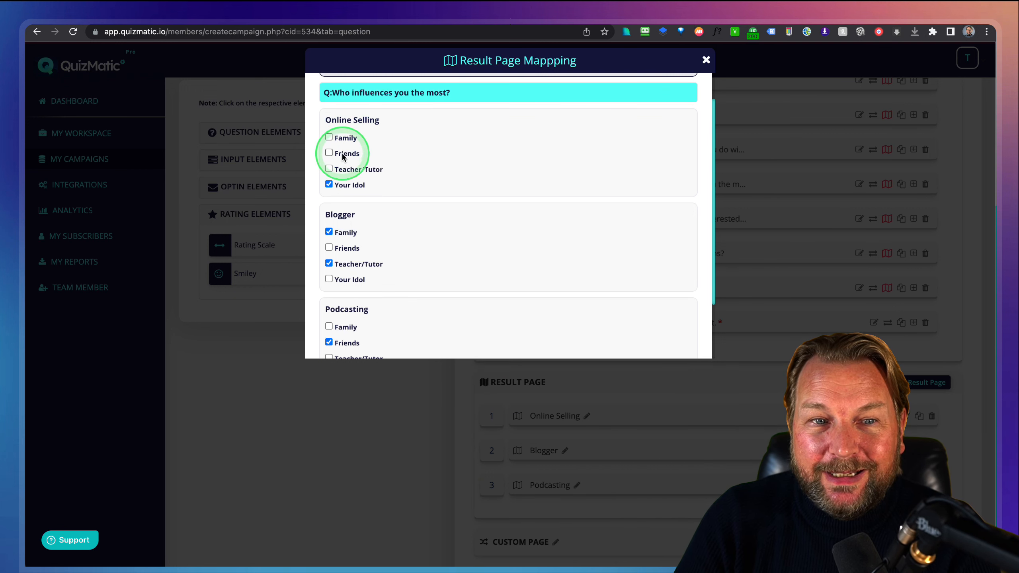
scroll(339, 233, down, 1)
scroll(339, 232, down, 1)
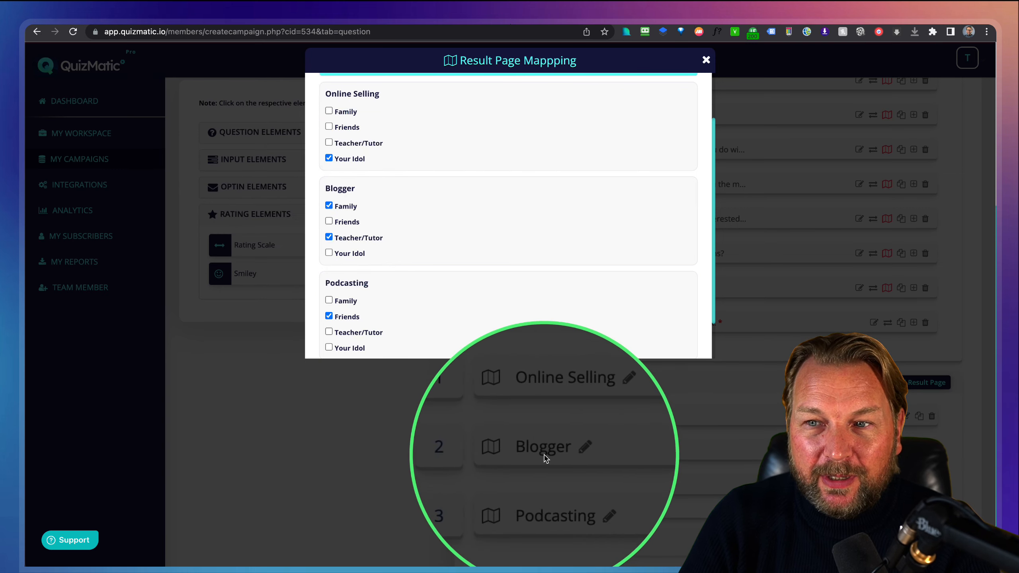
click(706, 60)
scroll(722, 240, up, 4)
Open the launchdemo quiz page 'Help me to help you!' with a test email entered.
scroll(578, 407, up, 2)
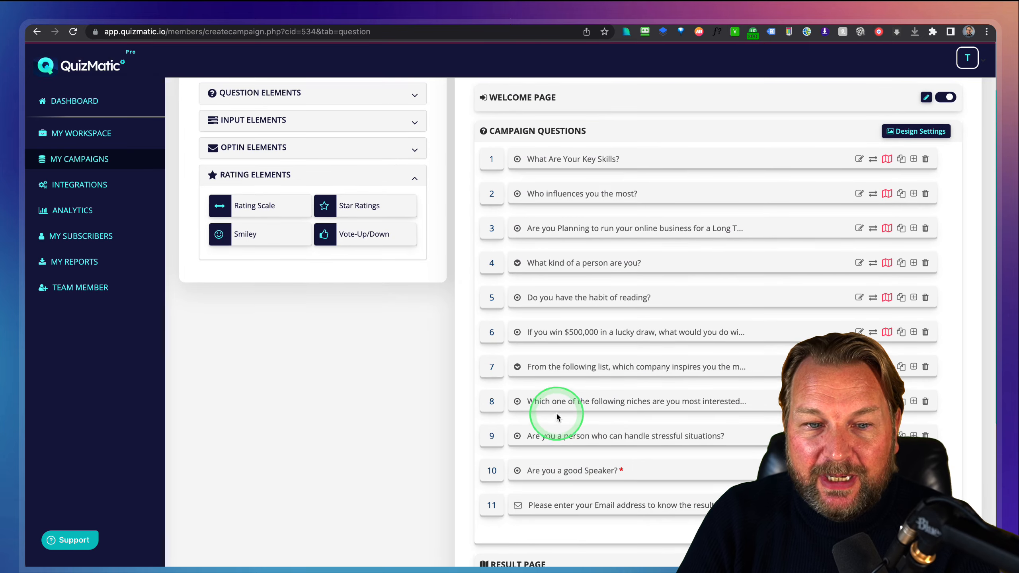
mouse_move(460, 137)
mouse_down()
mouse_move(837, 476)
mouse_move(963, 497)
mouse_move(957, 489)
mouse_up()
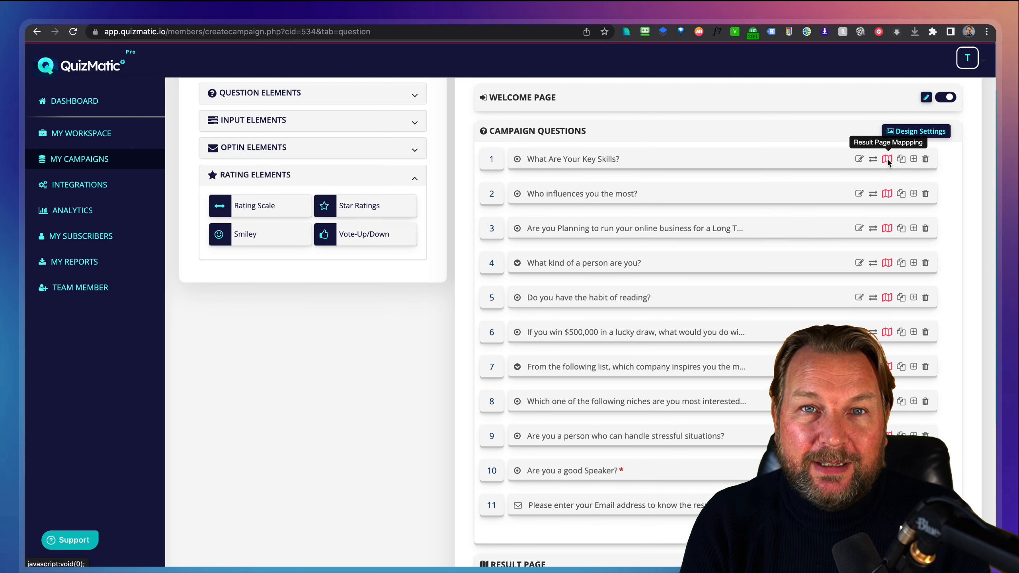
scroll(744, 254, down, 6)
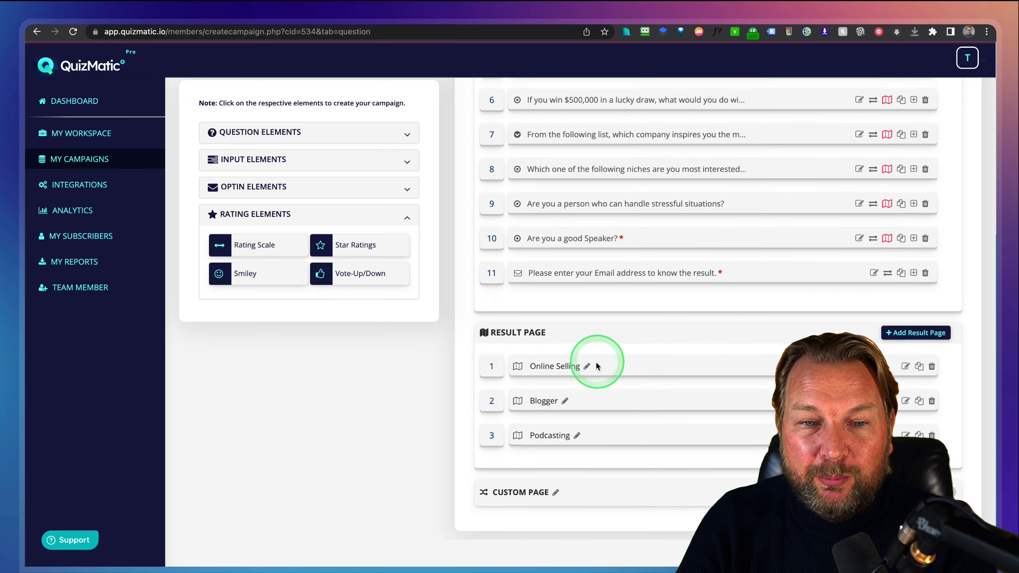
mouse_move(472, 324)
mouse_down()
mouse_move(527, 367)
mouse_move(959, 461)
mouse_up()
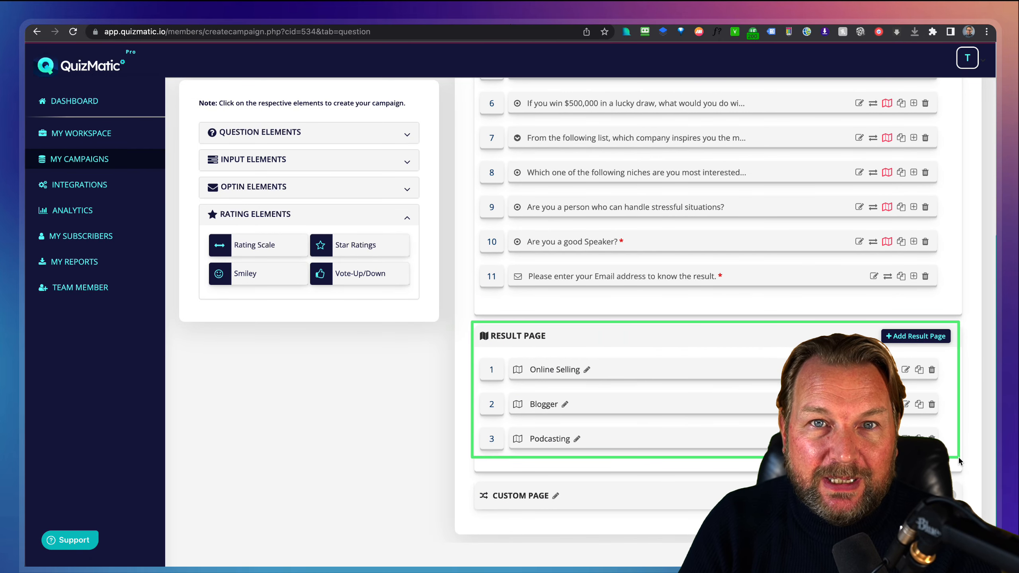
key(Escape)
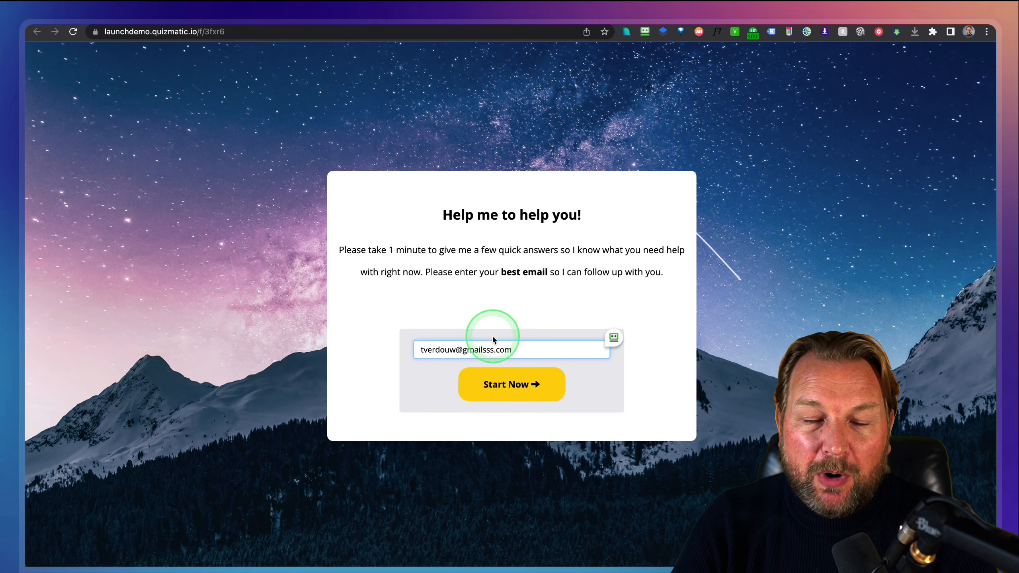
Start the quiz and answer Creating your own product, live training webinar, 1 hour, and $47-$97.
click(495, 381)
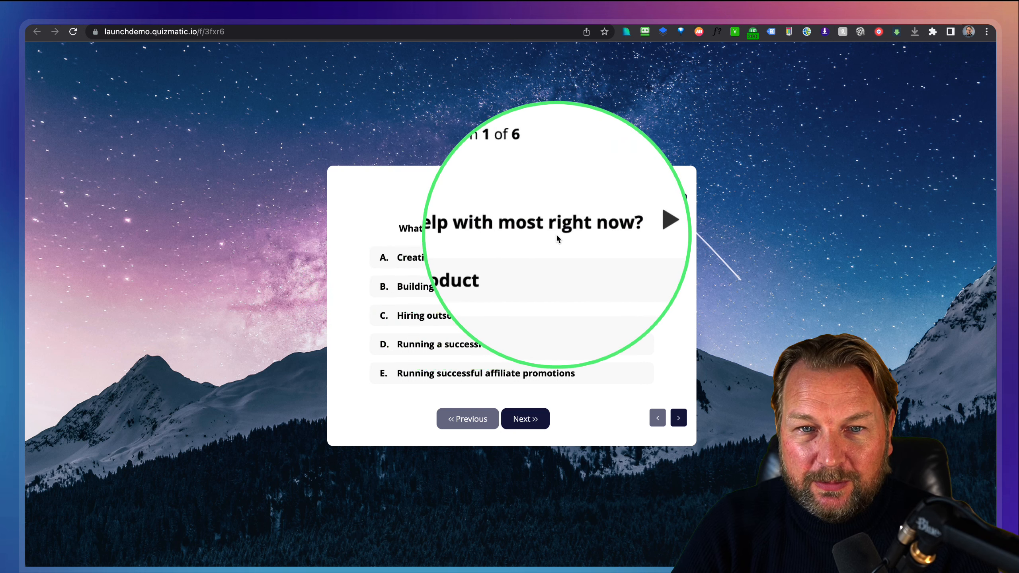
click(437, 259)
click(522, 419)
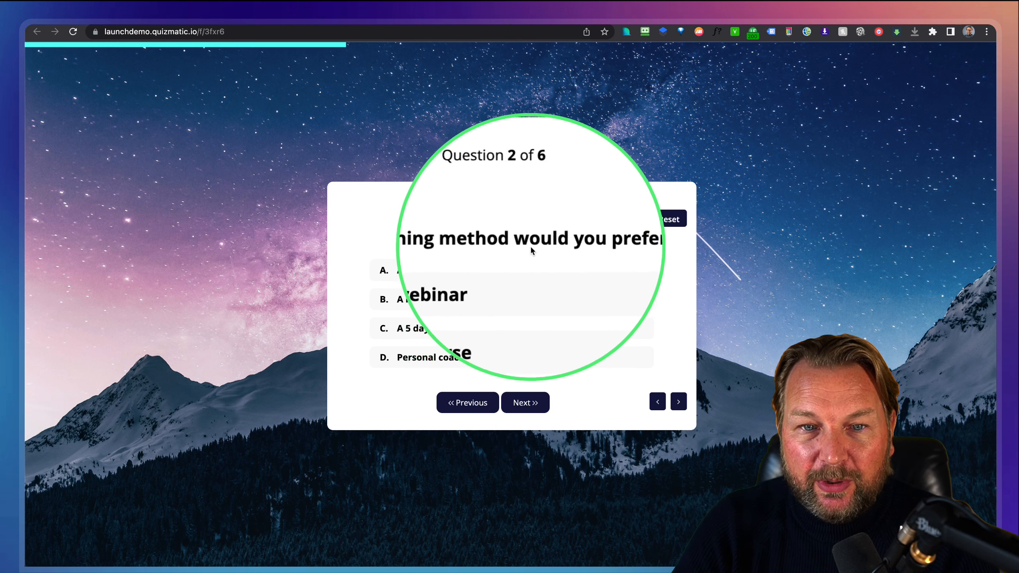
click(445, 275)
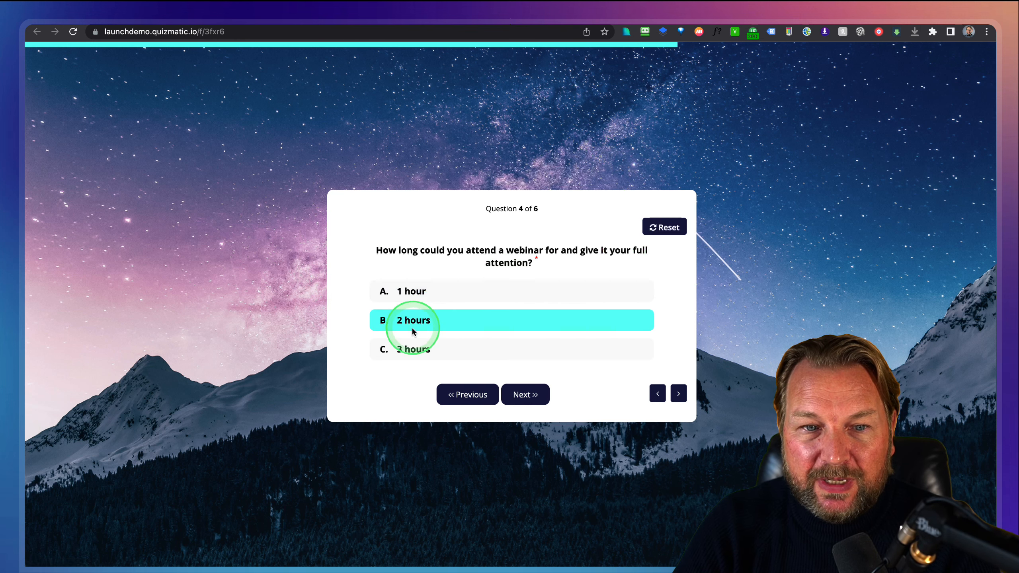
click(425, 294)
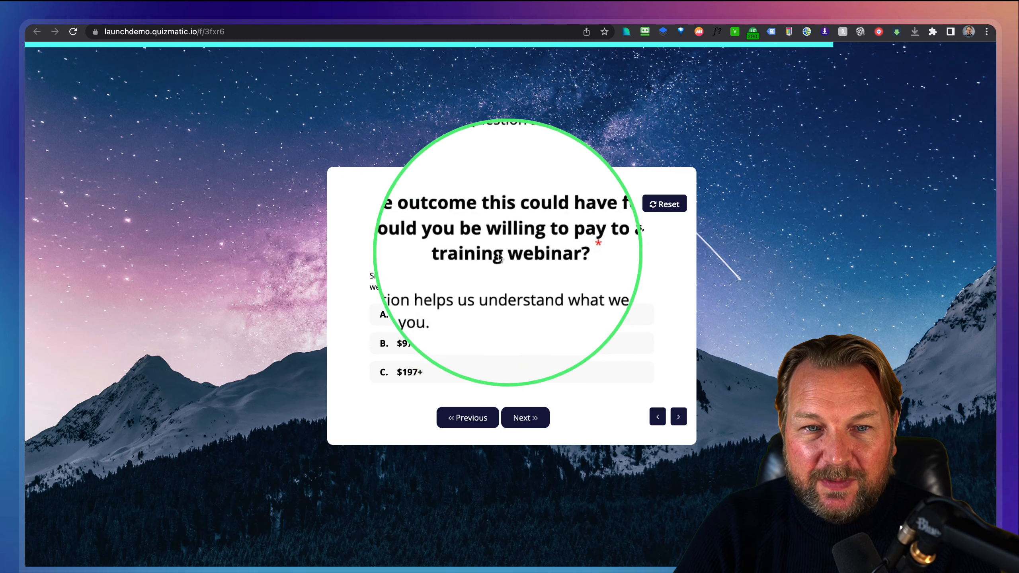
click(426, 316)
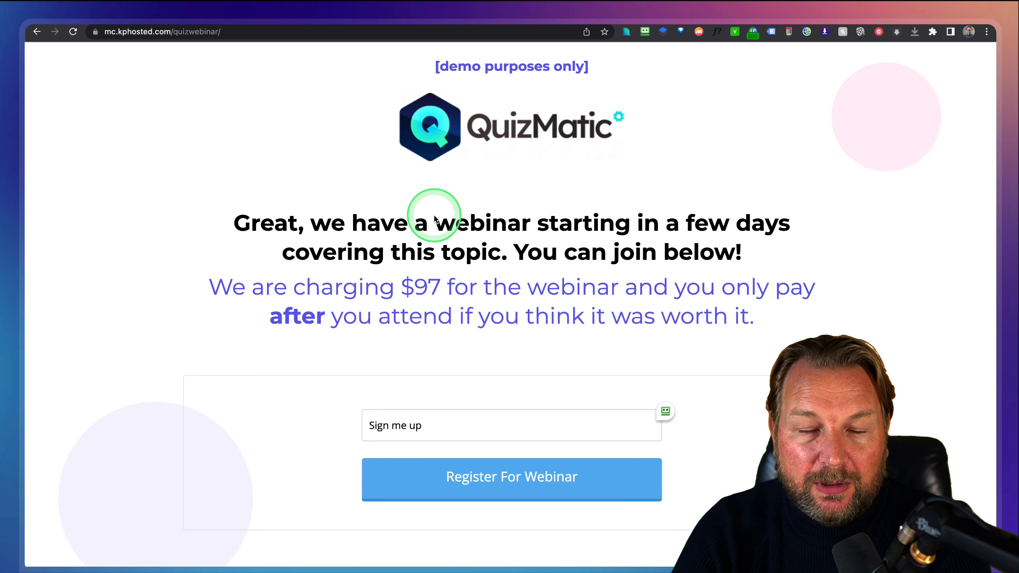
Scroll the webinar signup page sideways.
scroll(406, 189, left, 5)
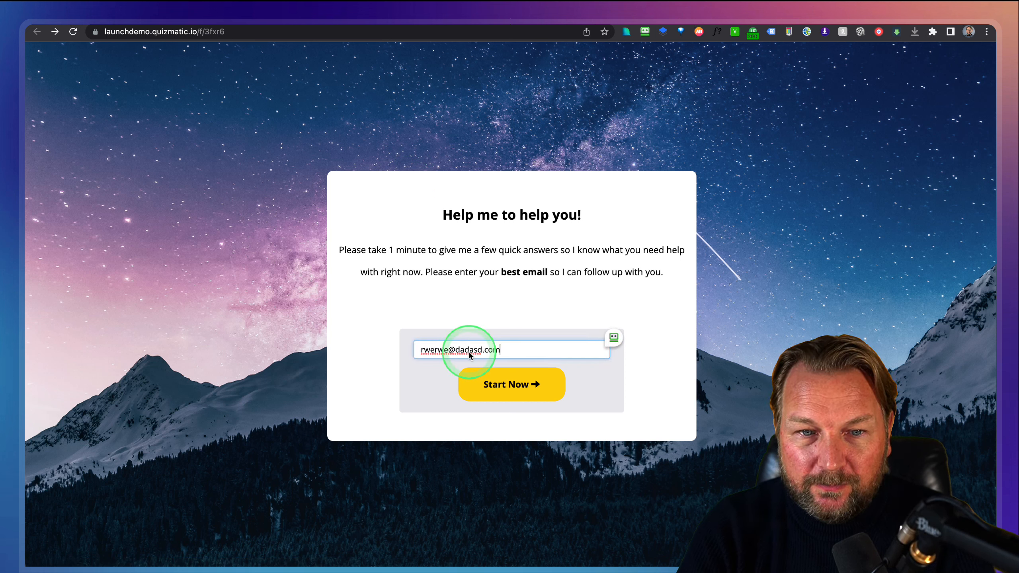
Restart the quiz, answering Hiring outsourcers and Personal coaching from me to reach Question 6 of 6.
click(490, 381)
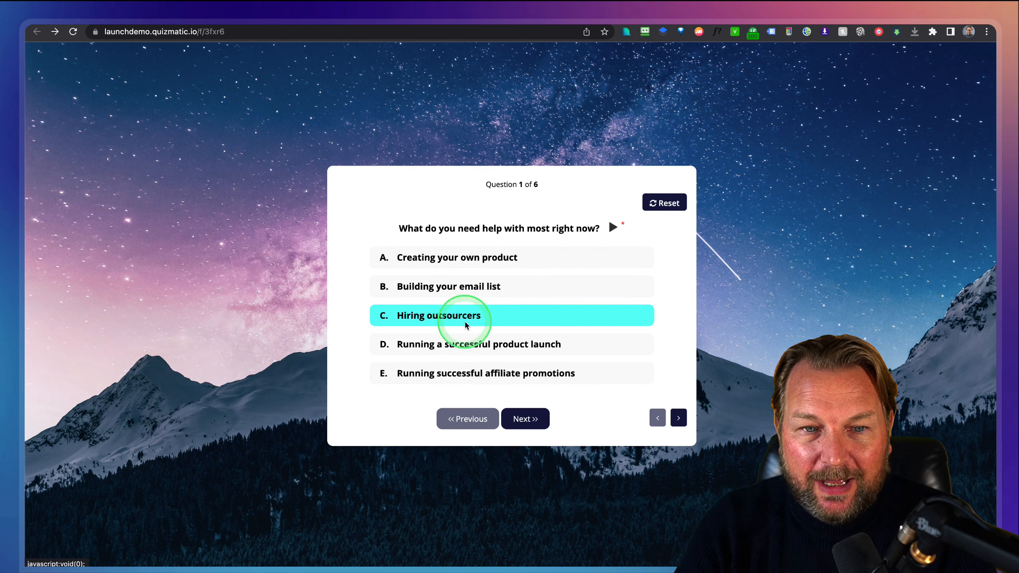
click(442, 318)
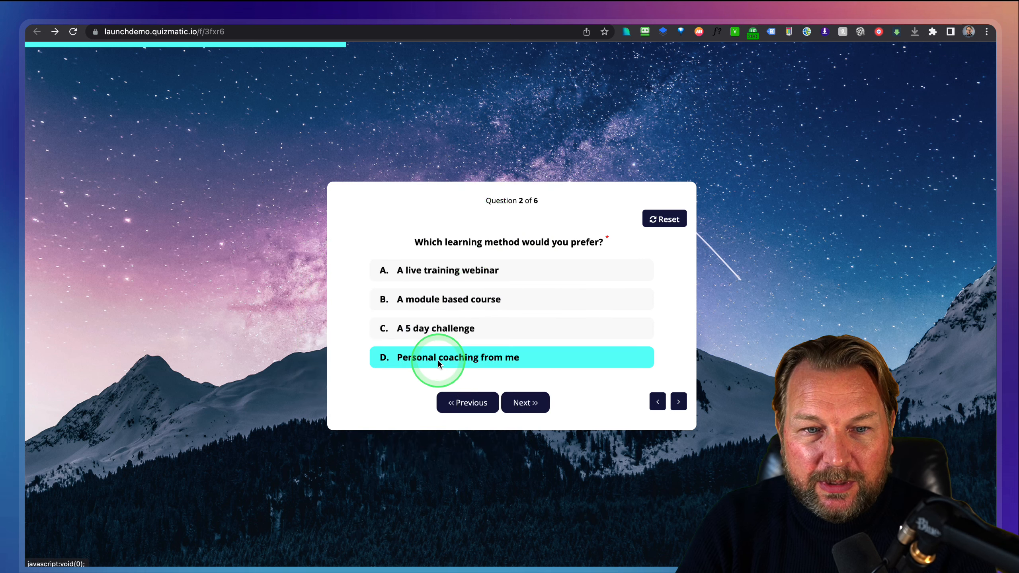
click(438, 360)
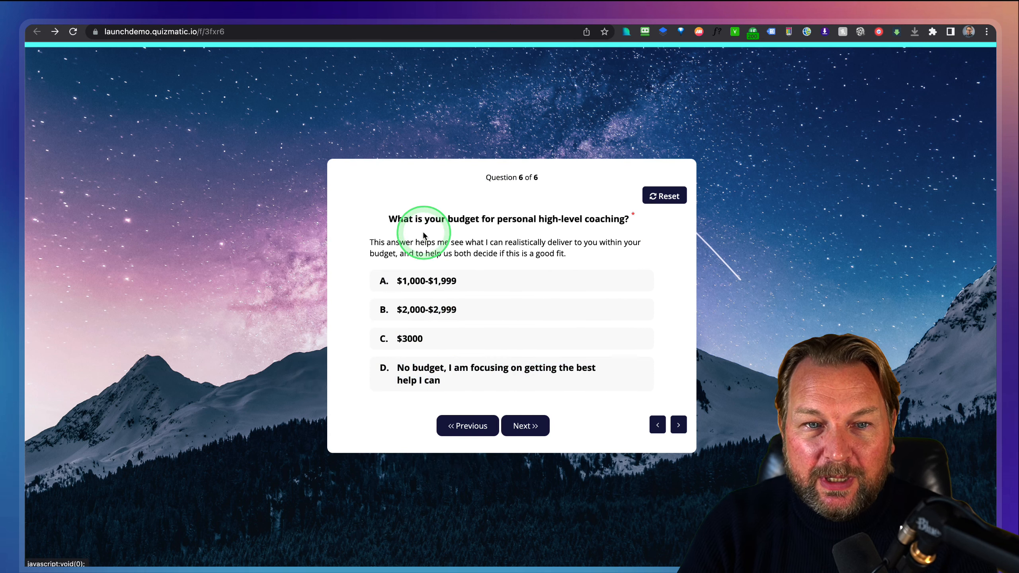
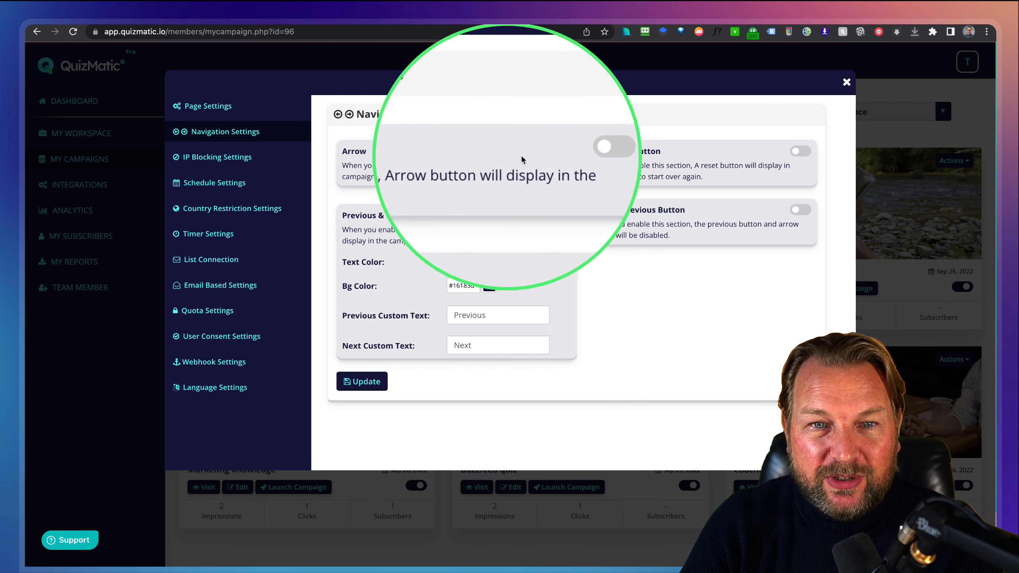
Leave arrow navigation off and review the IP Blocking, Schedule and Country Restriction settings.
click(562, 151)
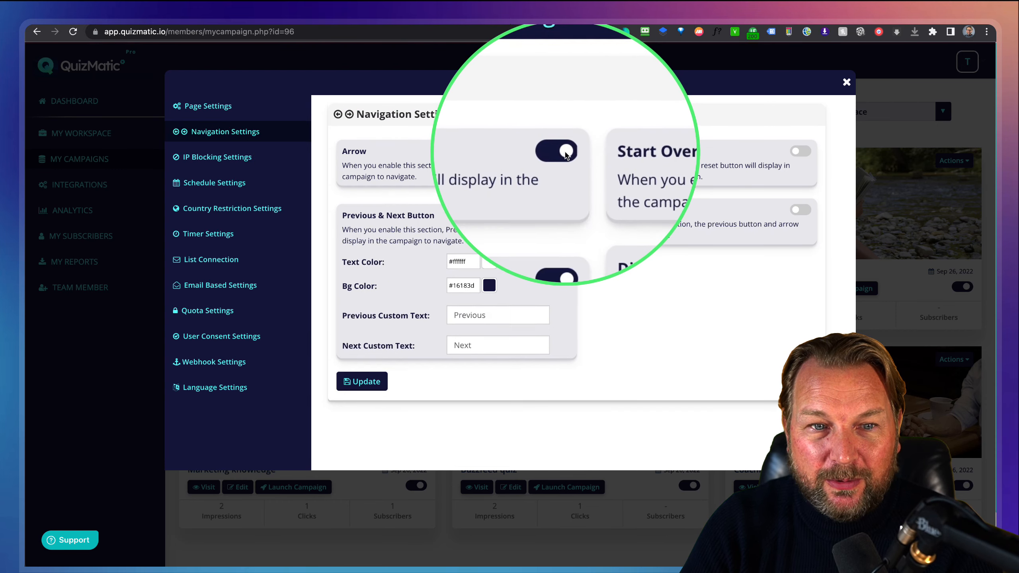
click(566, 151)
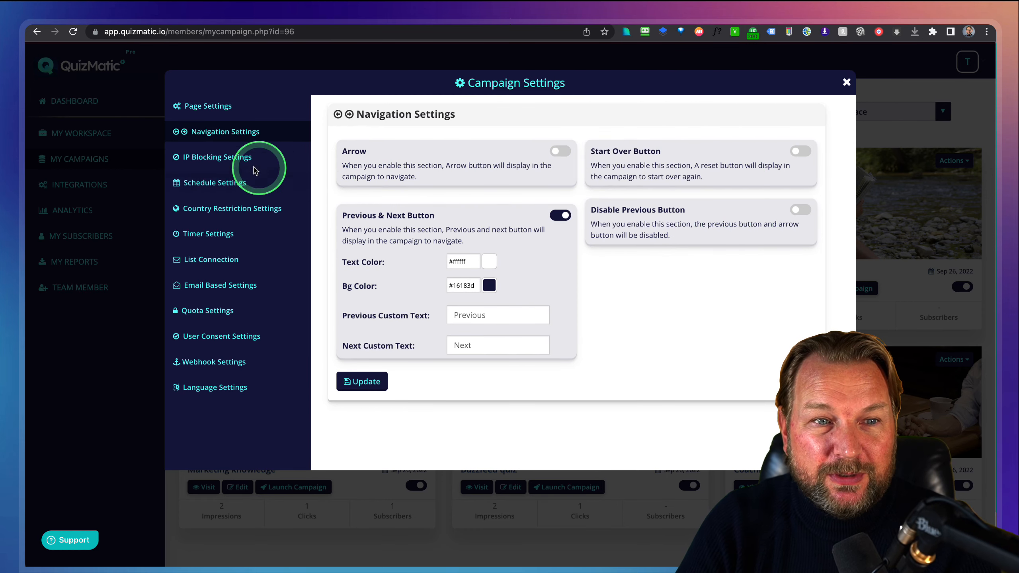
click(203, 157)
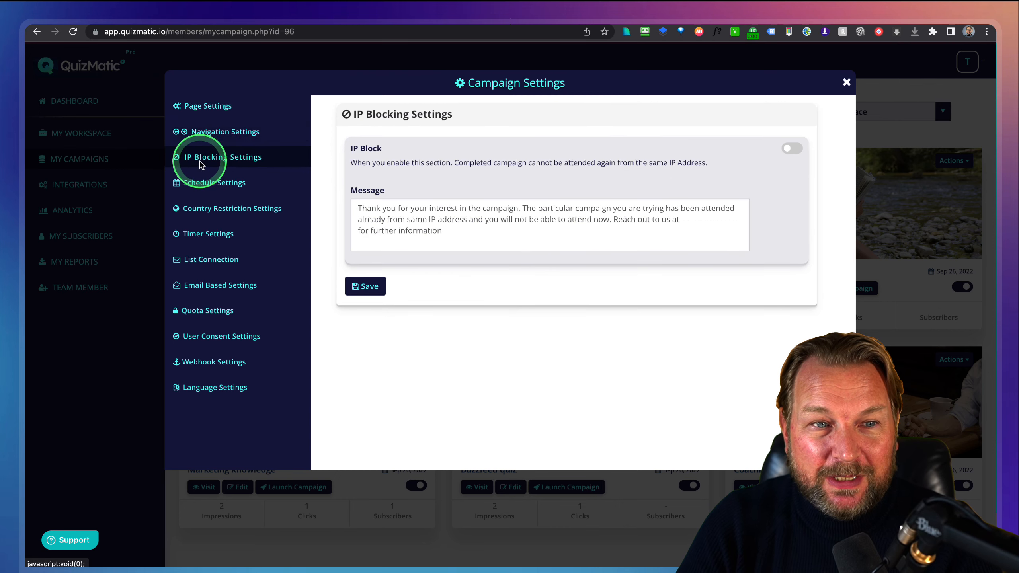
click(211, 186)
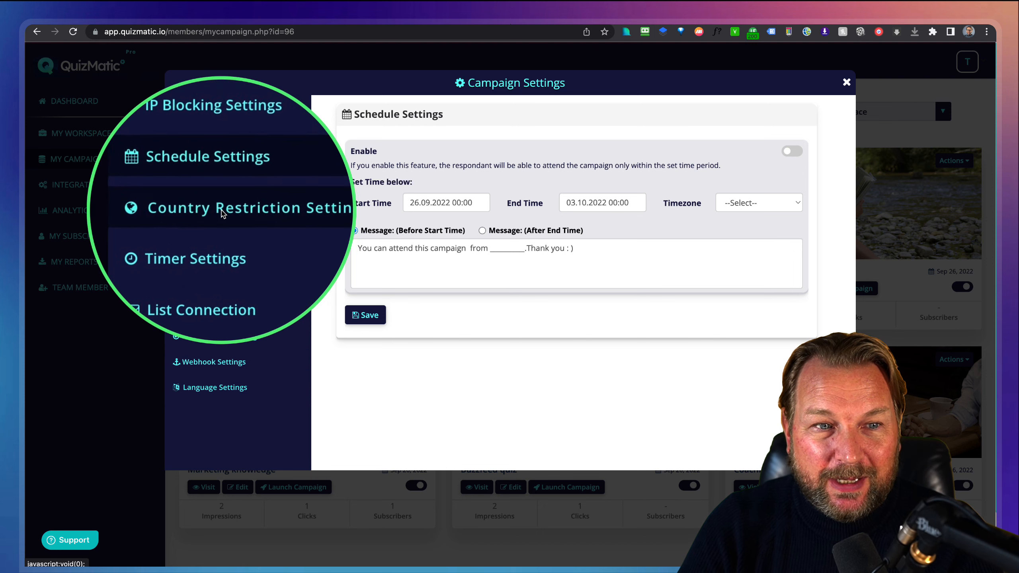
click(235, 213)
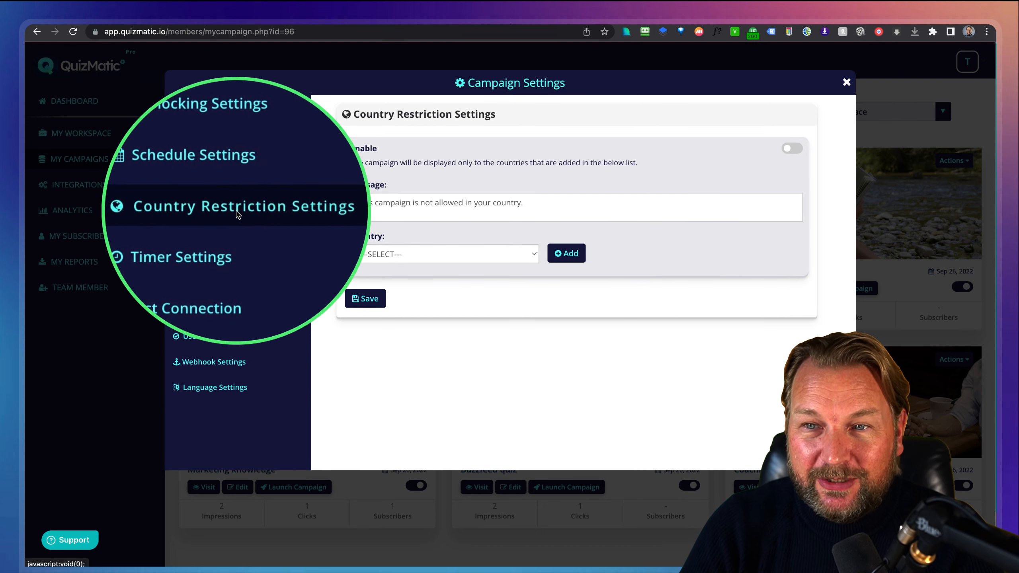
Review the Timer and List Connection options, then show the Email Based Settings.
click(203, 239)
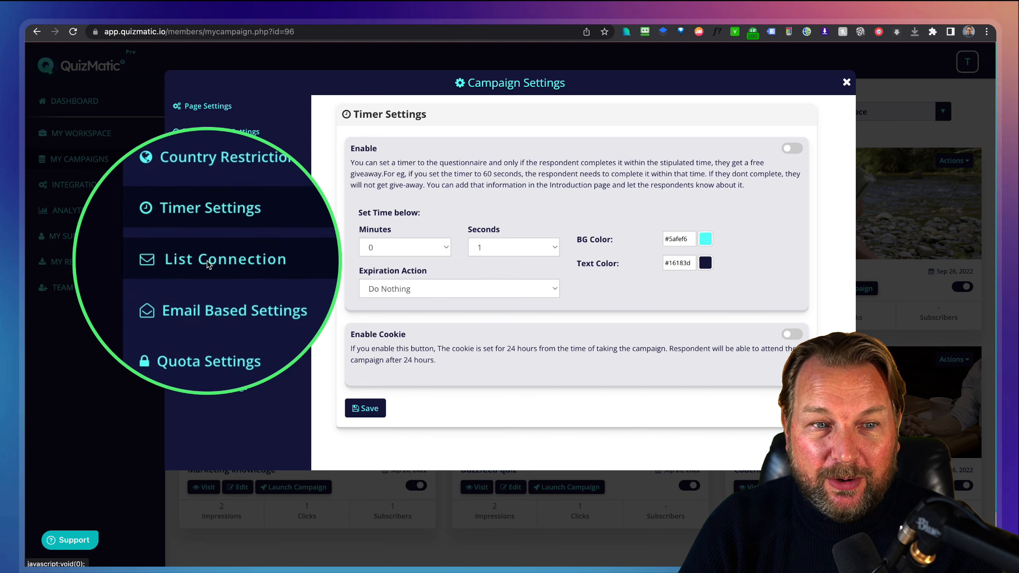
click(202, 265)
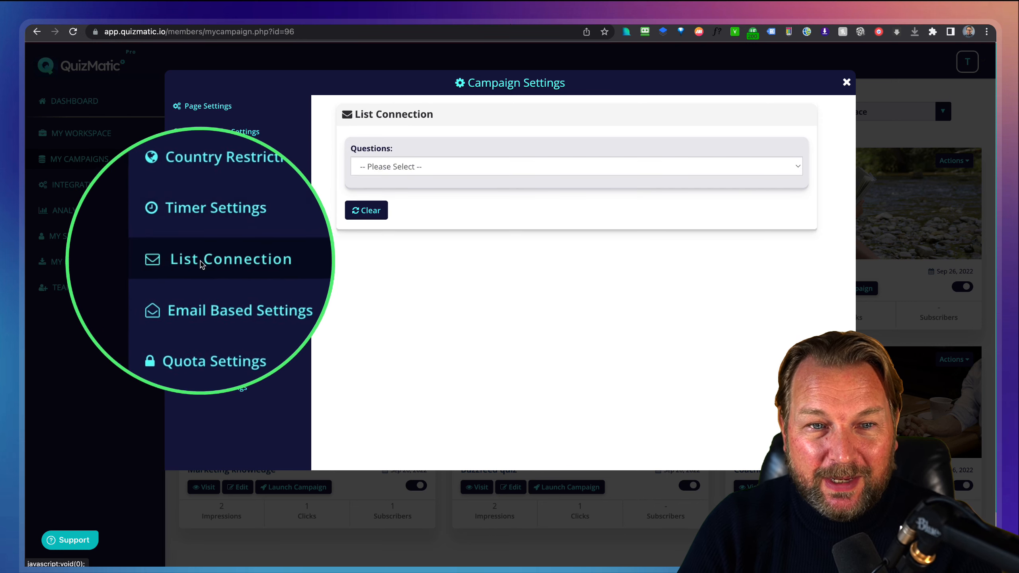
click(428, 166)
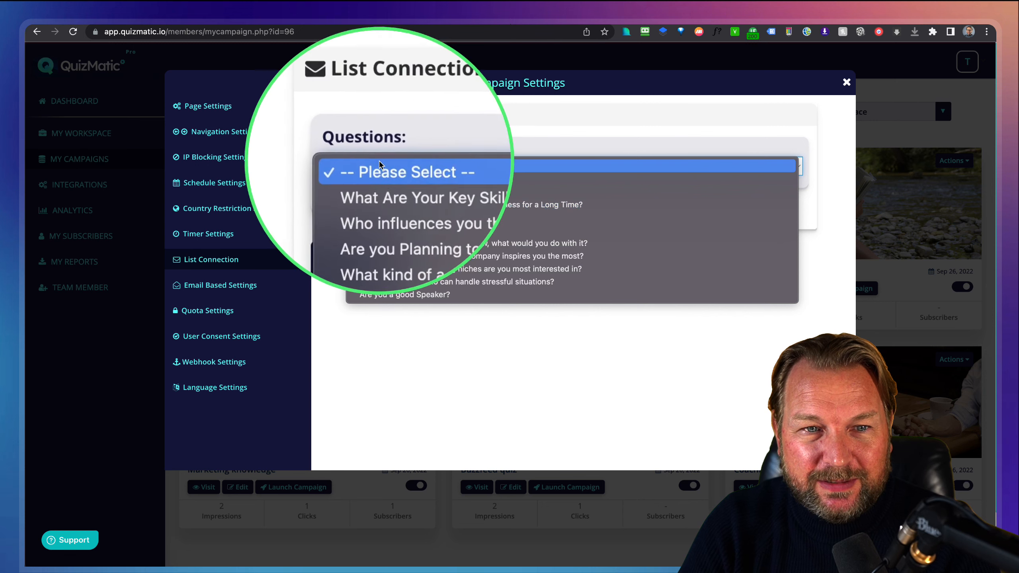
click(406, 160)
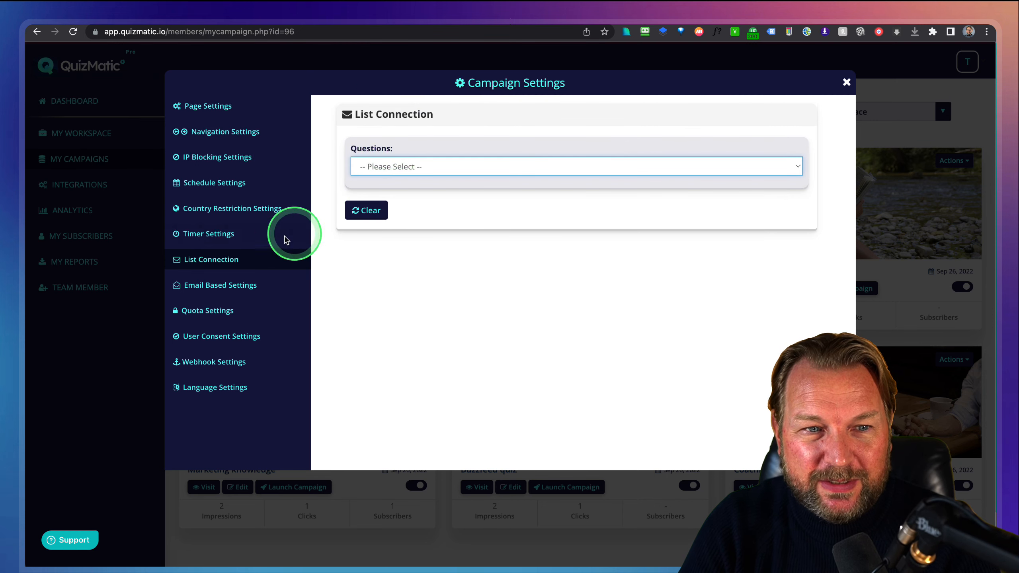
click(216, 285)
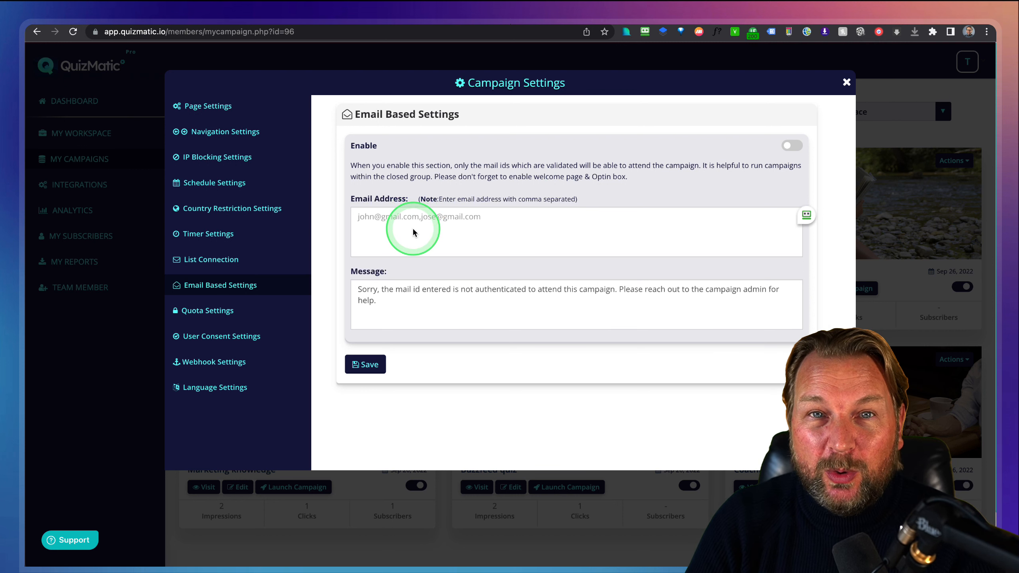
Review the Quota, User Consent and Webhook options.
click(189, 311)
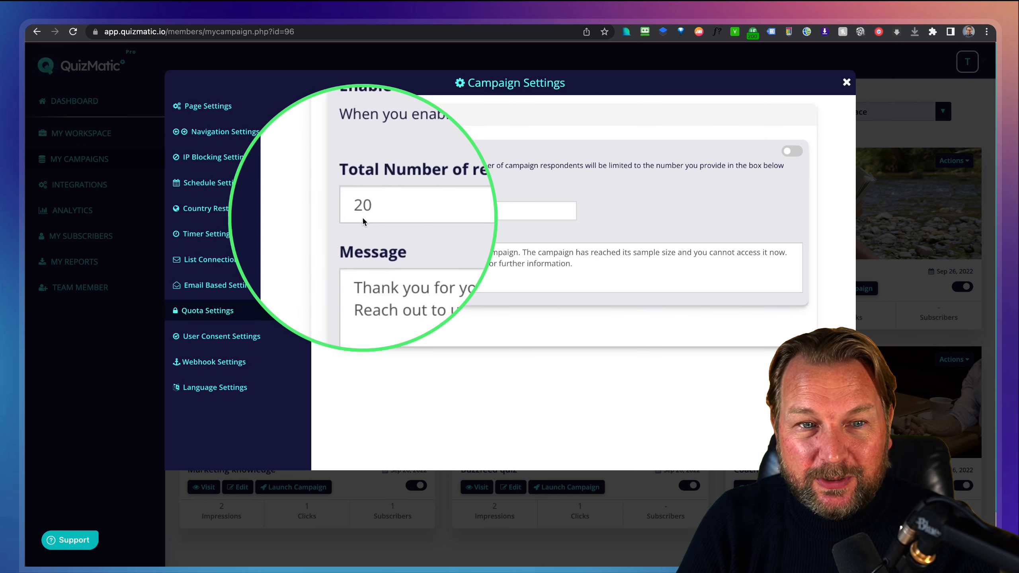
click(208, 339)
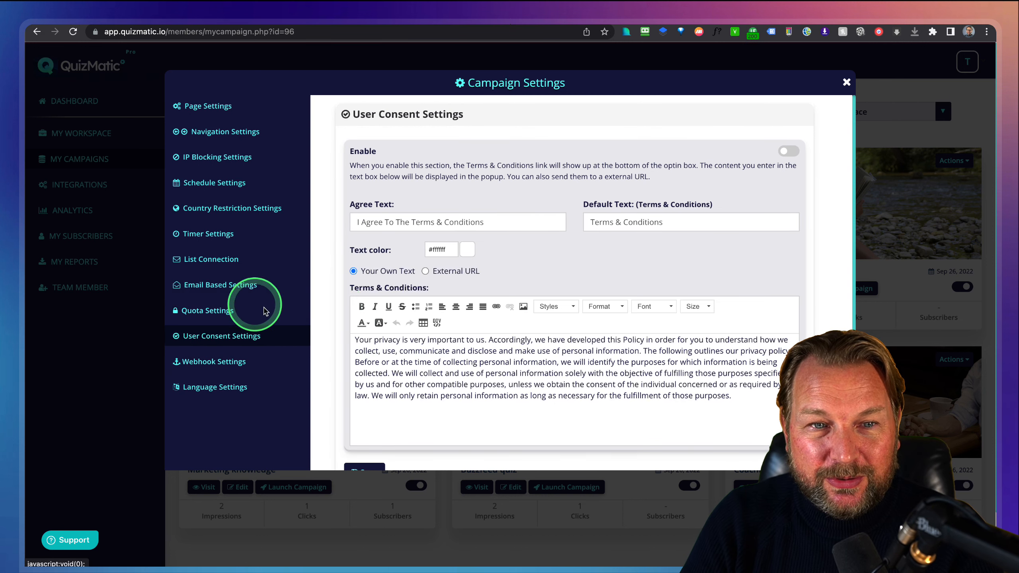
click(206, 359)
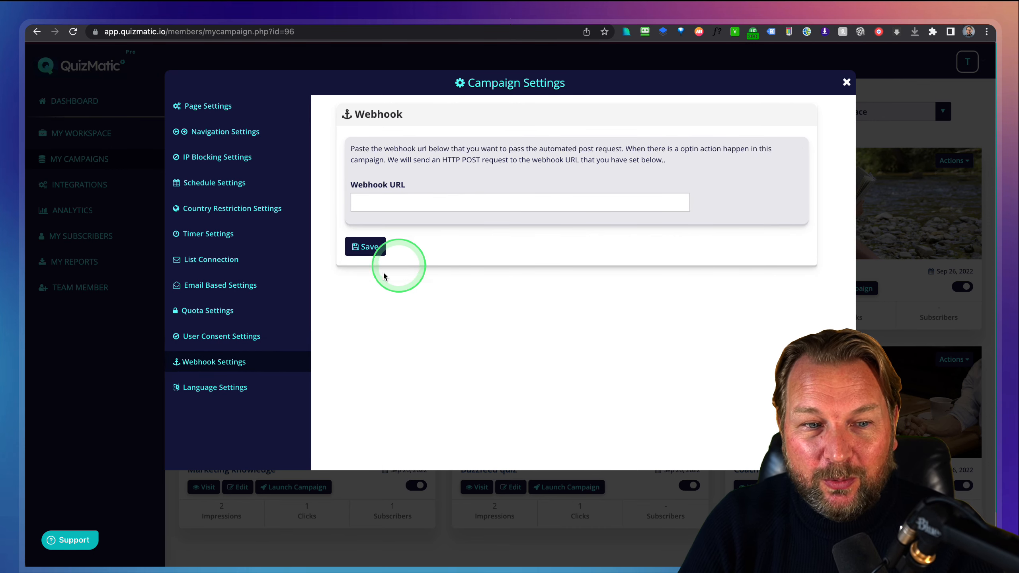
Look through the Language Settings texts, then close Campaign Settings.
click(217, 387)
click(404, 319)
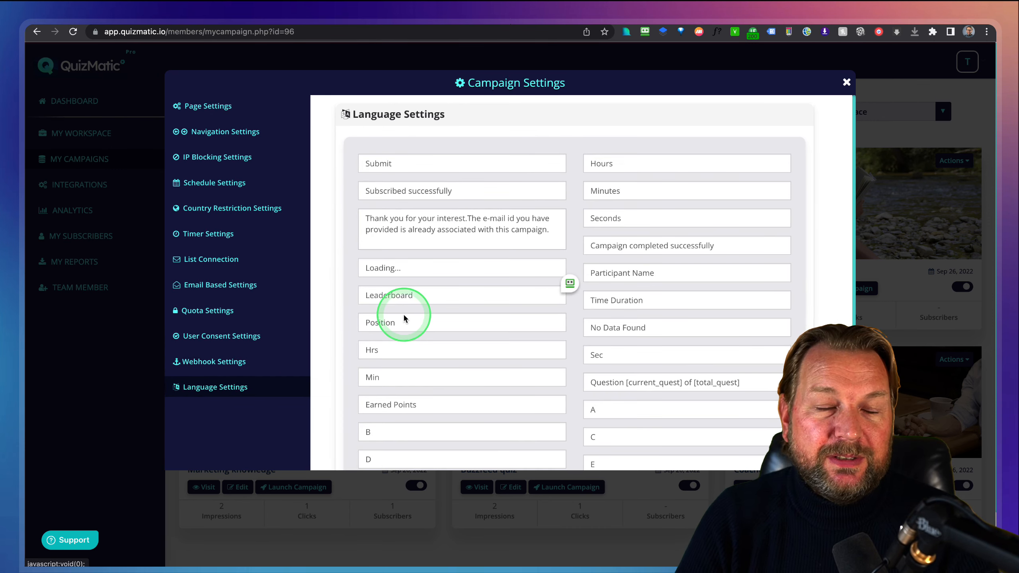
click(448, 191)
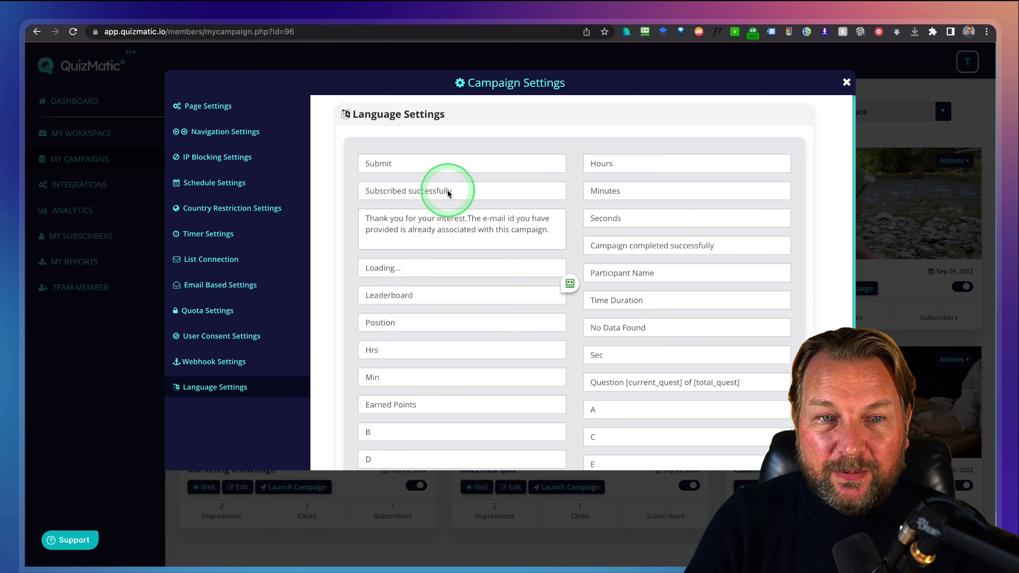
scroll(447, 224, down, 5)
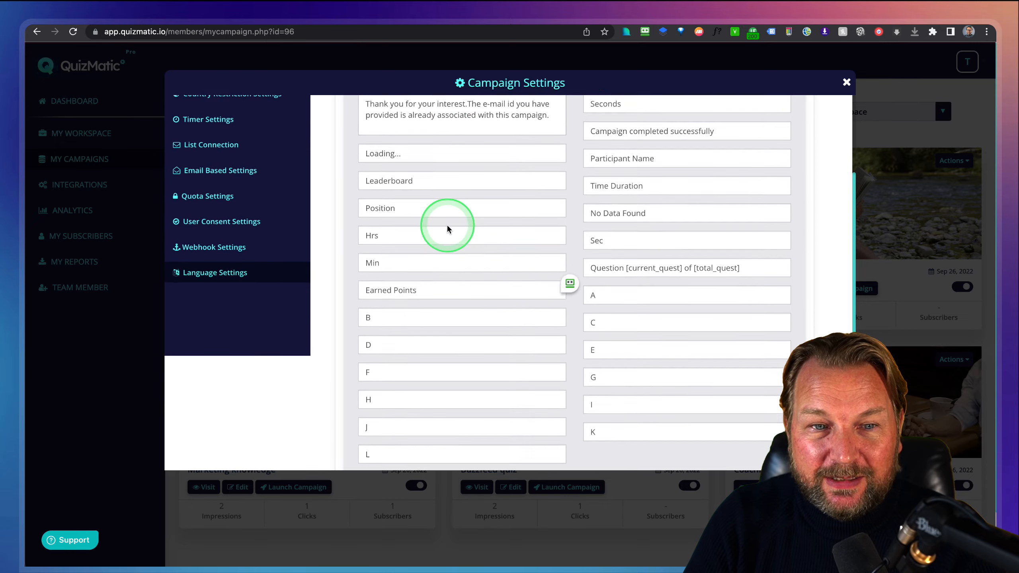
scroll(448, 225, up, 5)
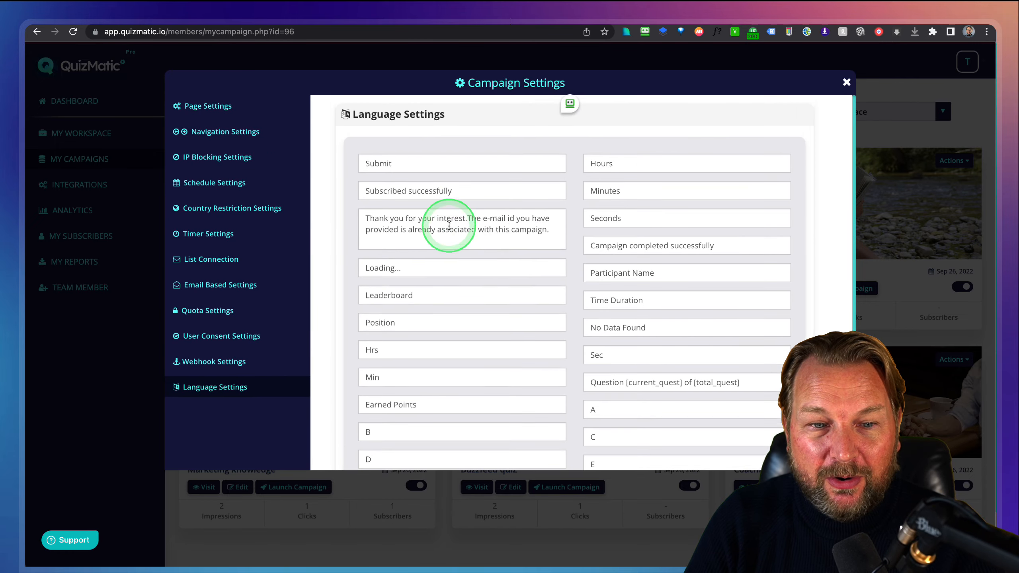
click(847, 82)
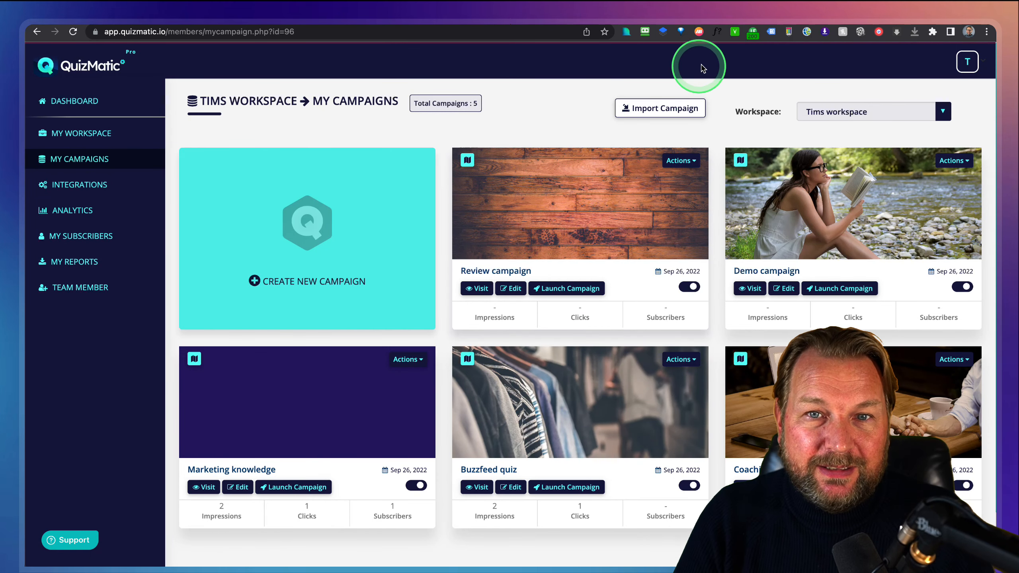
click(710, 15)
scroll(528, 327, down, 3)
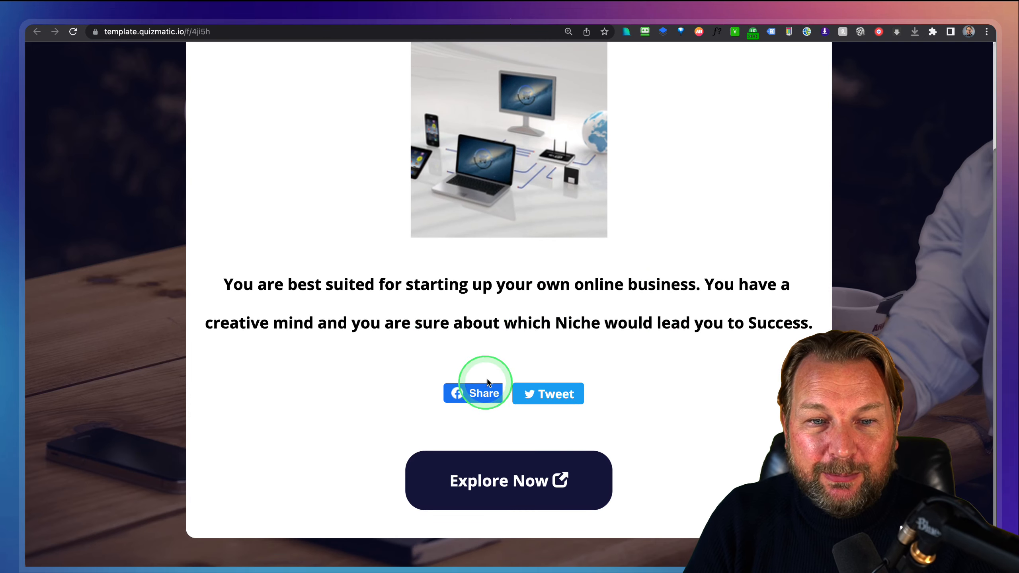
key(ctrl+m)
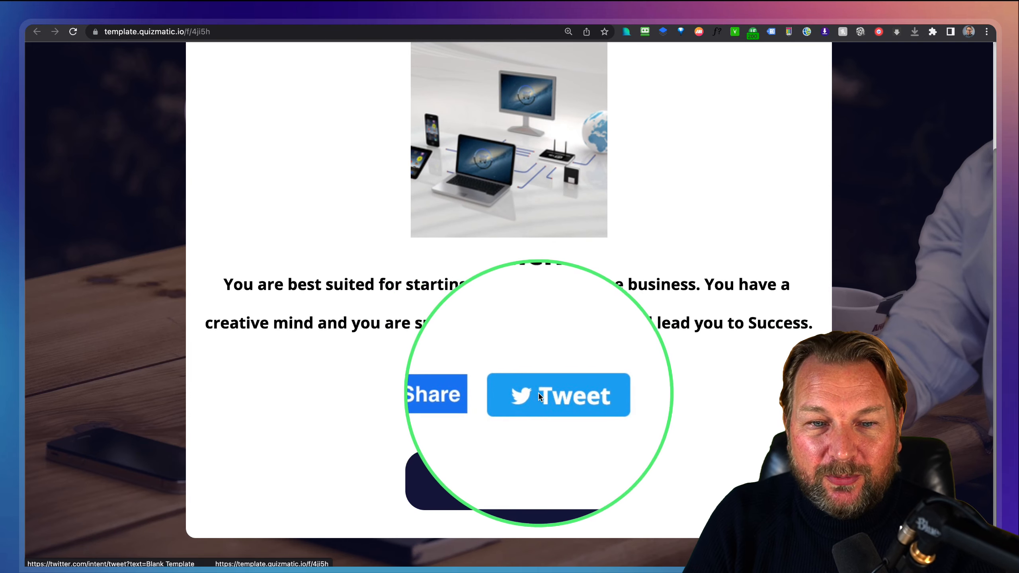
key(ctrl+m)
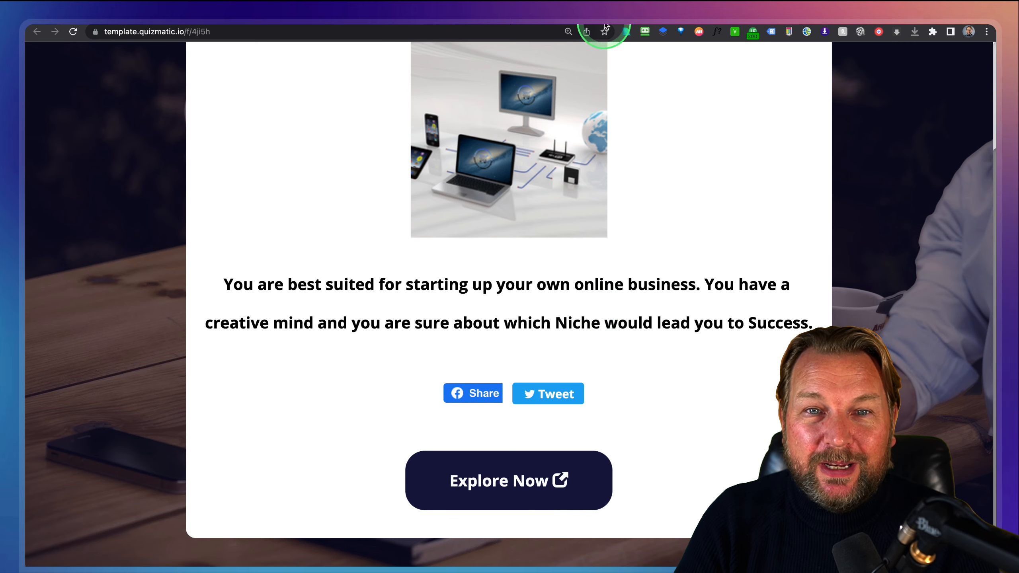
click(611, 12)
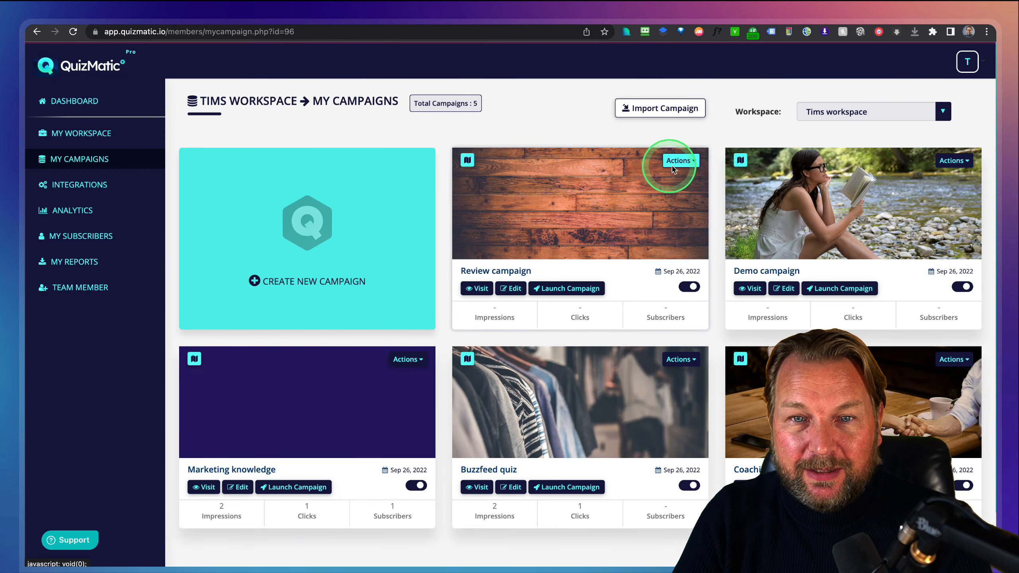
Review the Review campaign's welcome email notification, then reopen its Actions menu.
click(695, 161)
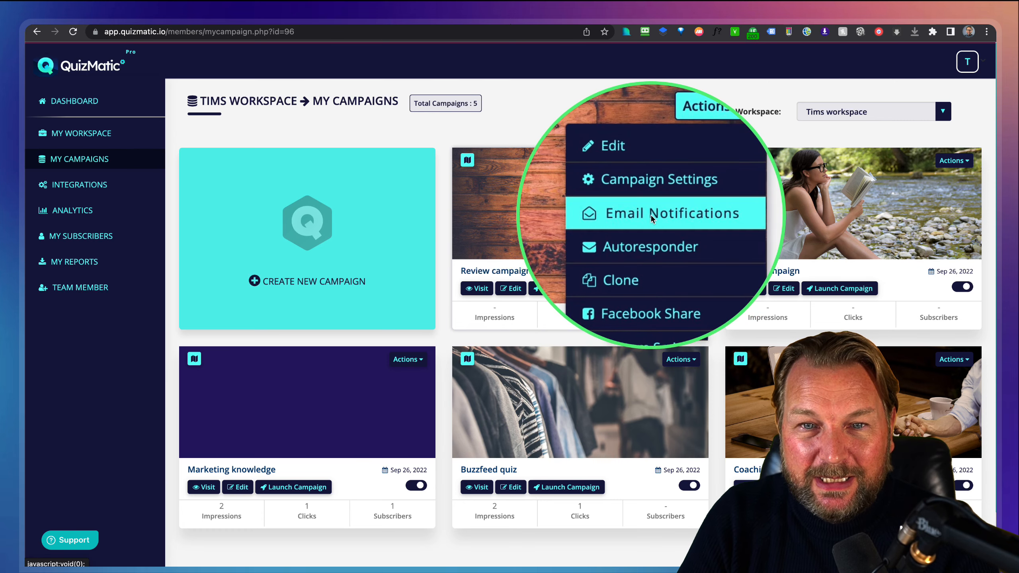
click(651, 216)
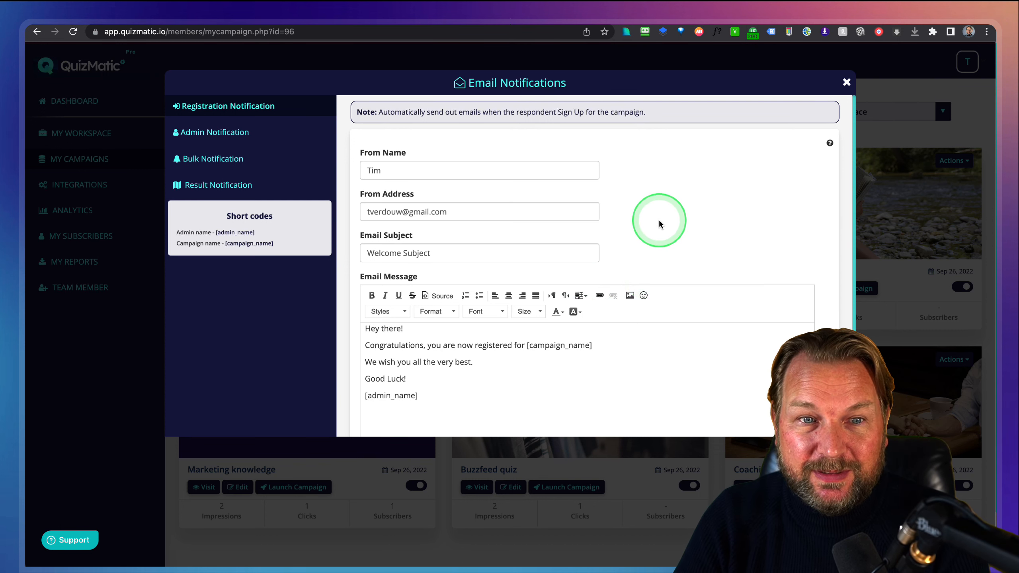
scroll(662, 220, down, 3)
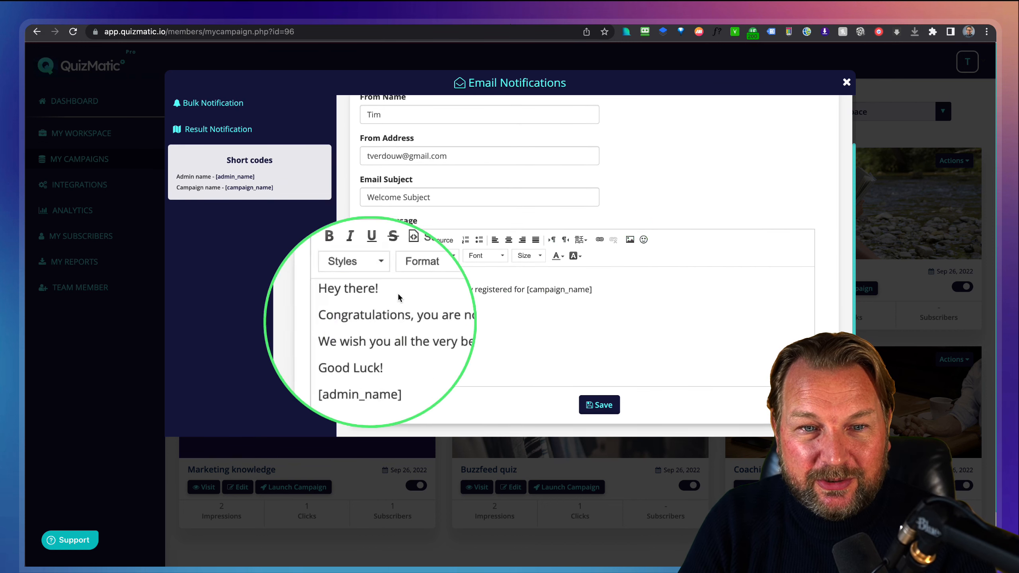
click(846, 82)
click(681, 160)
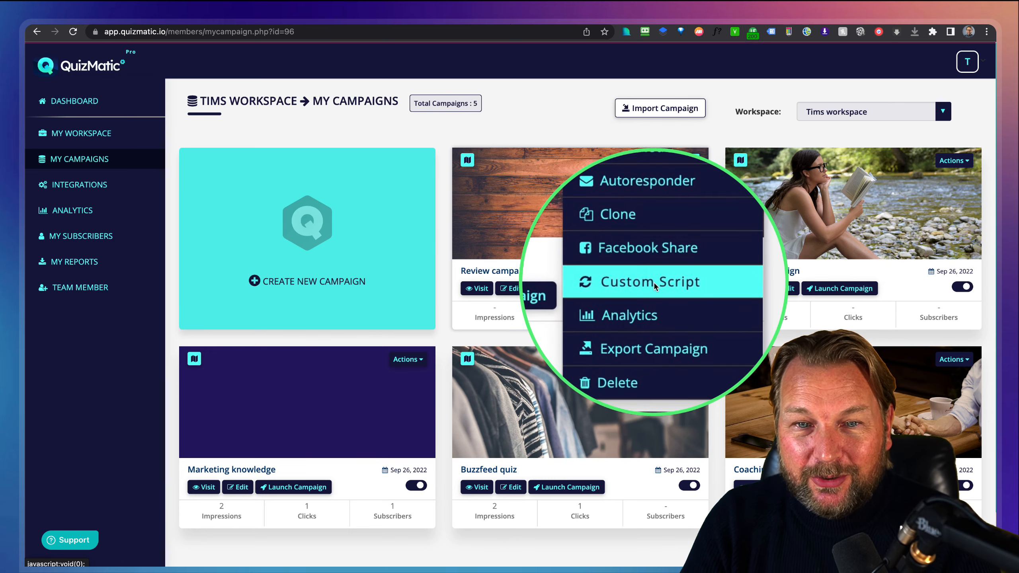
Glance at the custom tracking script and Import Campaign dialogs, then open the Review campaign's actions.
click(654, 282)
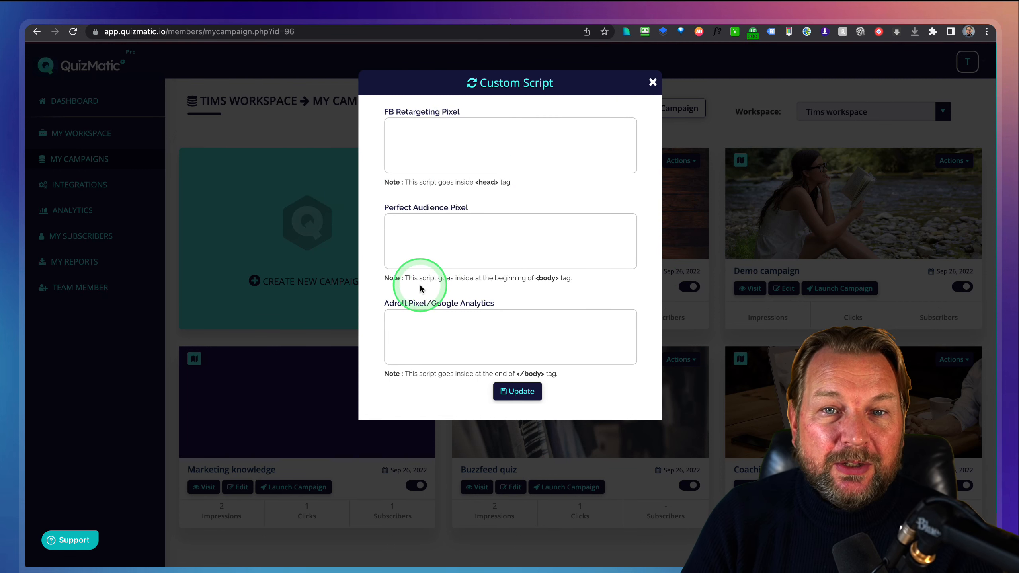
click(653, 83)
click(682, 108)
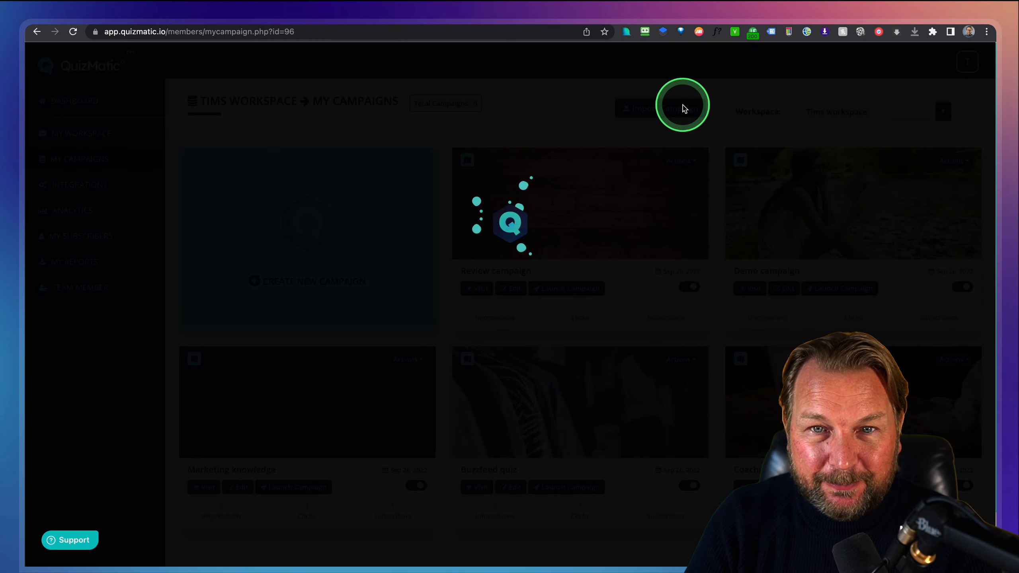
click(636, 83)
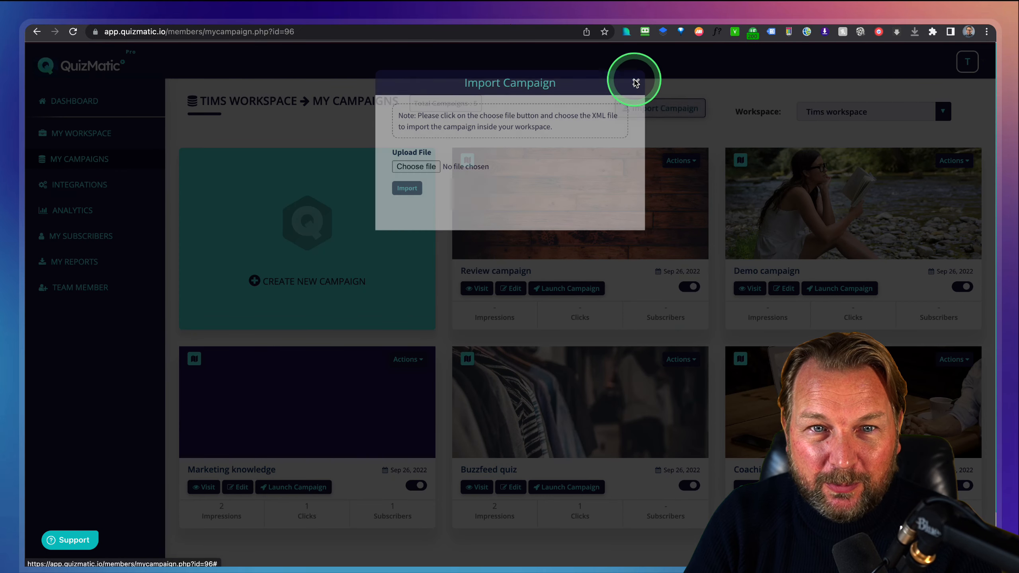
click(682, 161)
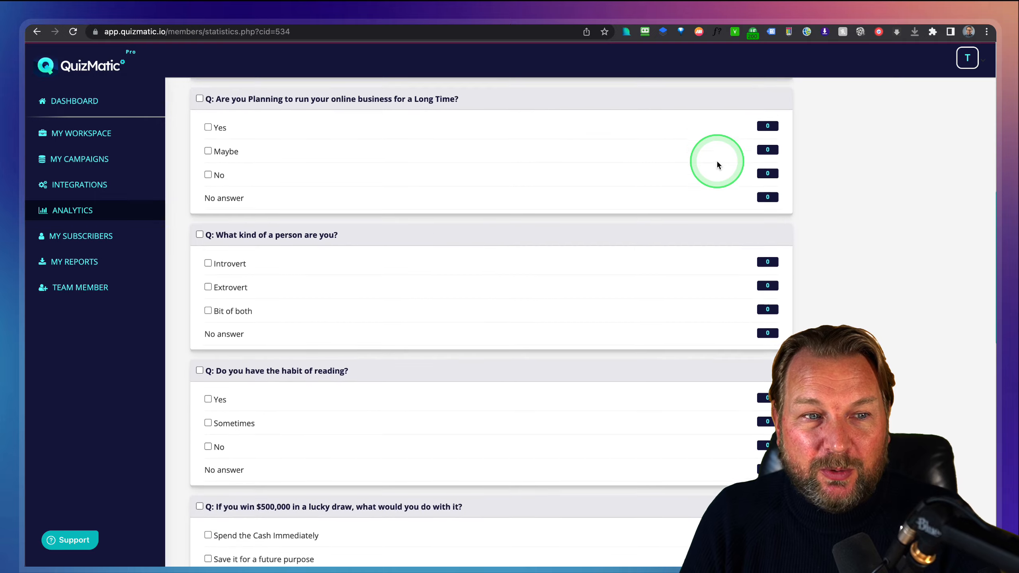
Scroll the Review campaign's analytics, keeping Review selected in the Campaign dropdown.
scroll(329, 204, down, 2)
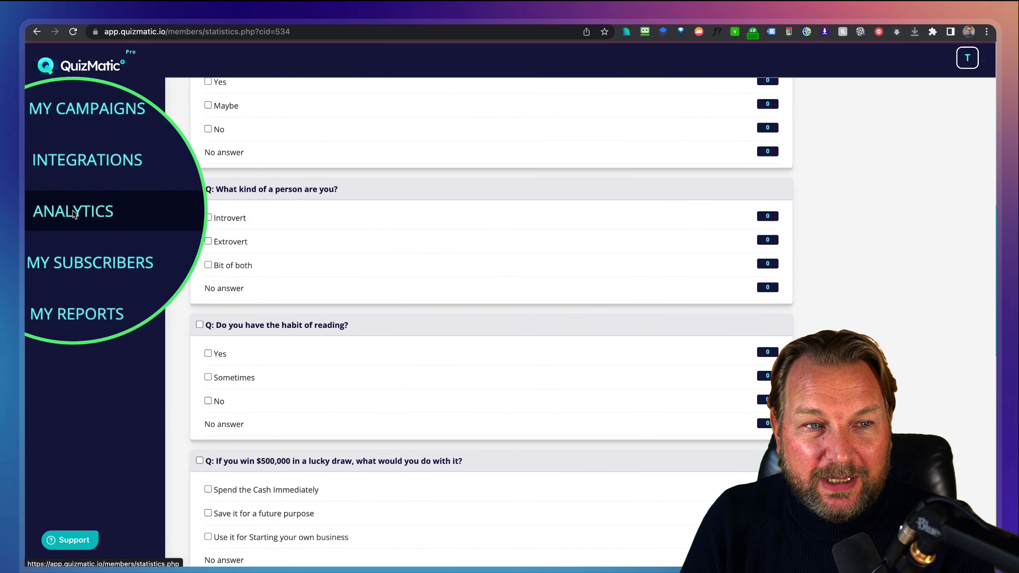
scroll(672, 247, down, 15)
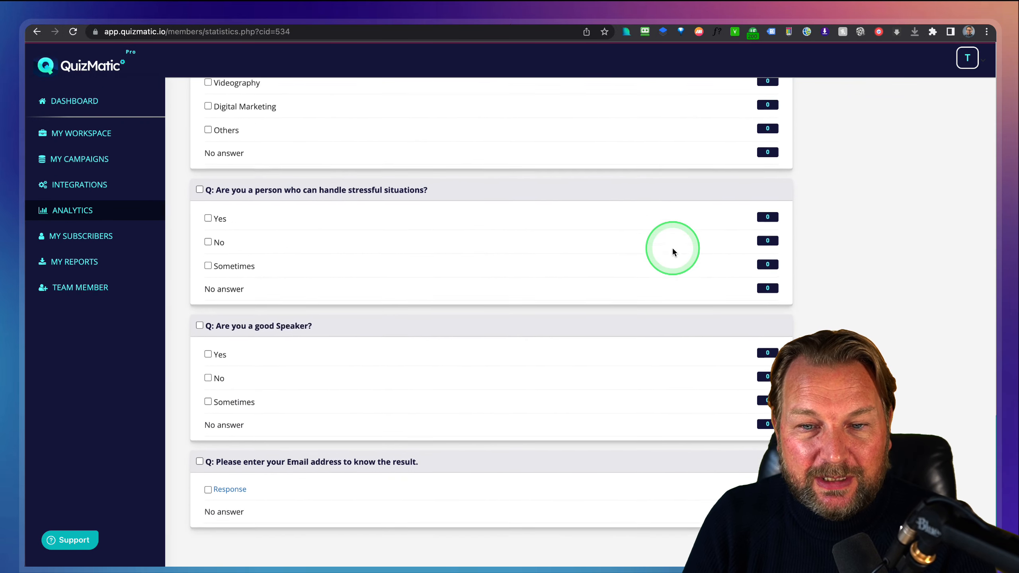
scroll(673, 251, up, 20)
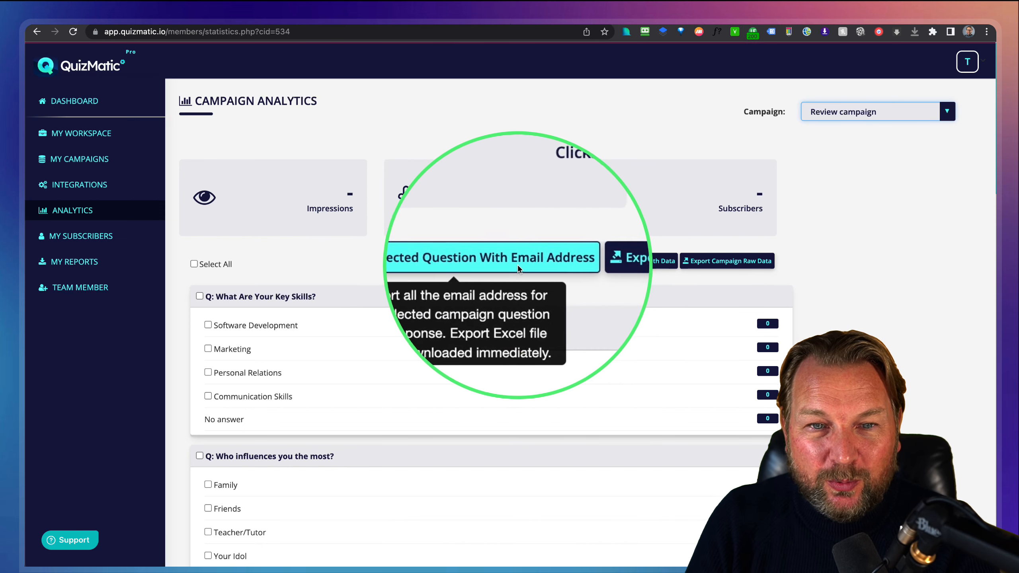
click(867, 112)
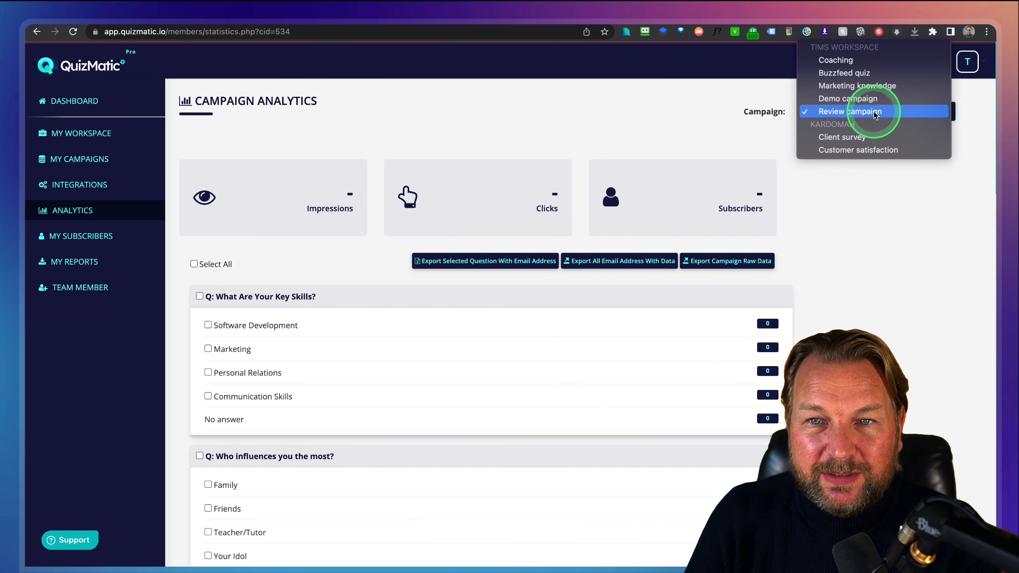
click(878, 273)
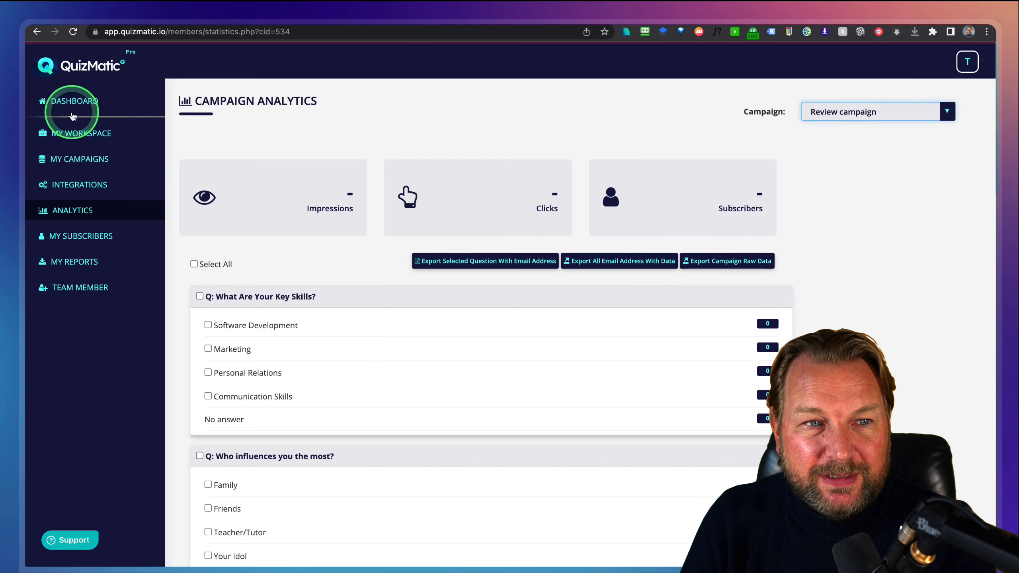
Return to My Campaigns and check the Review campaign's action options.
click(74, 160)
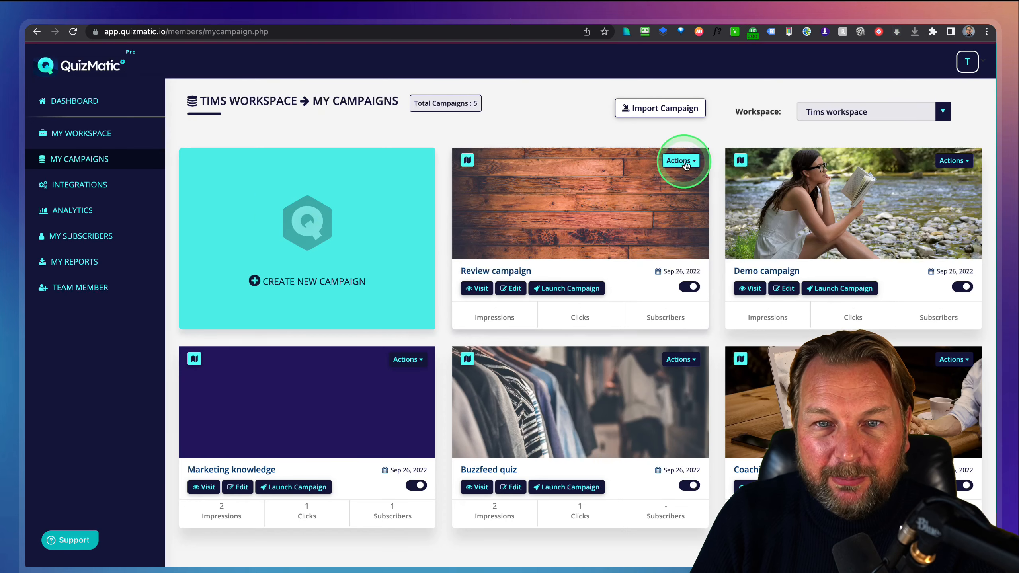
click(685, 164)
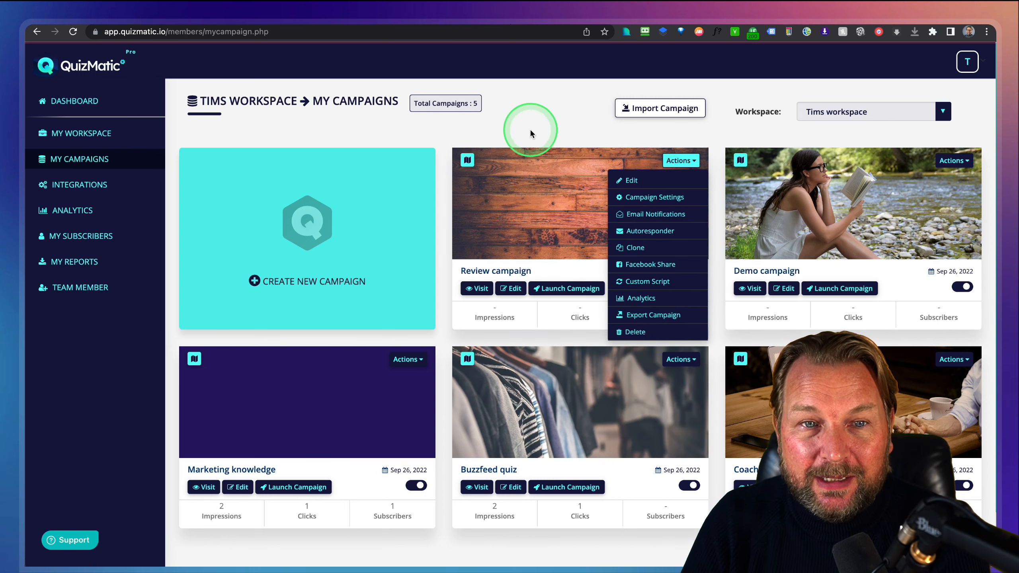
click(547, 131)
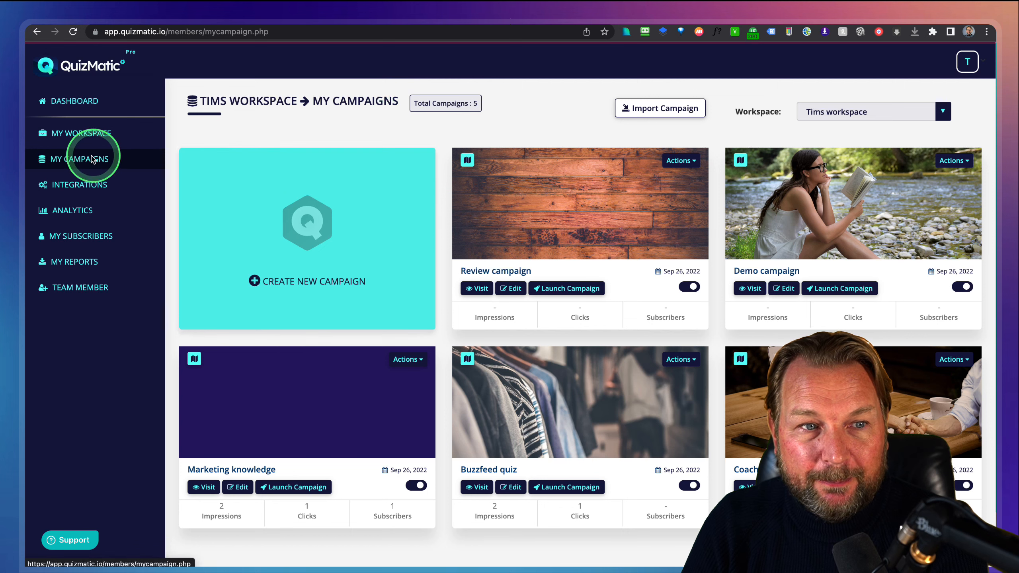
Go to My Workspace and glance at Jinko Solar's action options.
click(77, 137)
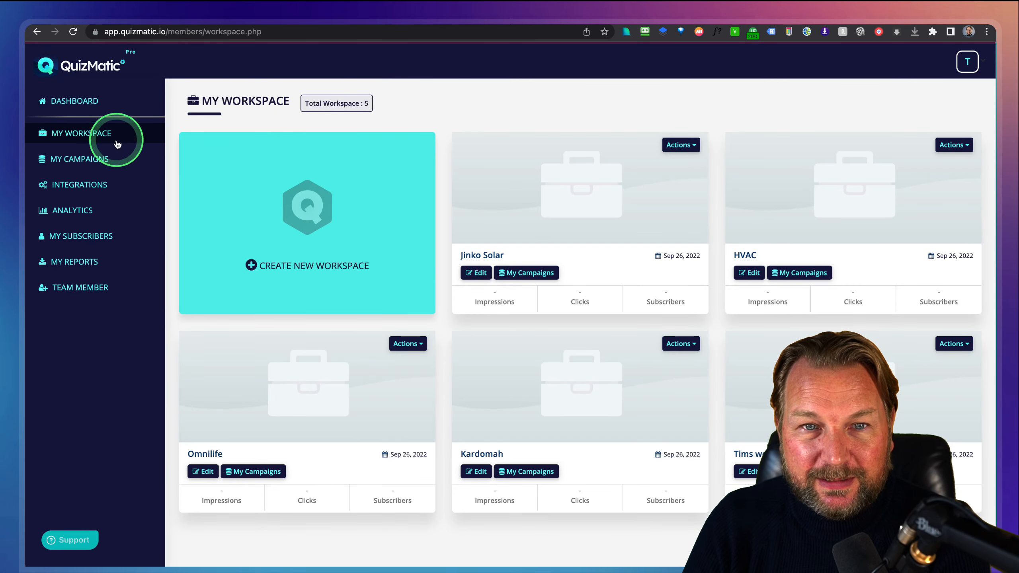
click(621, 151)
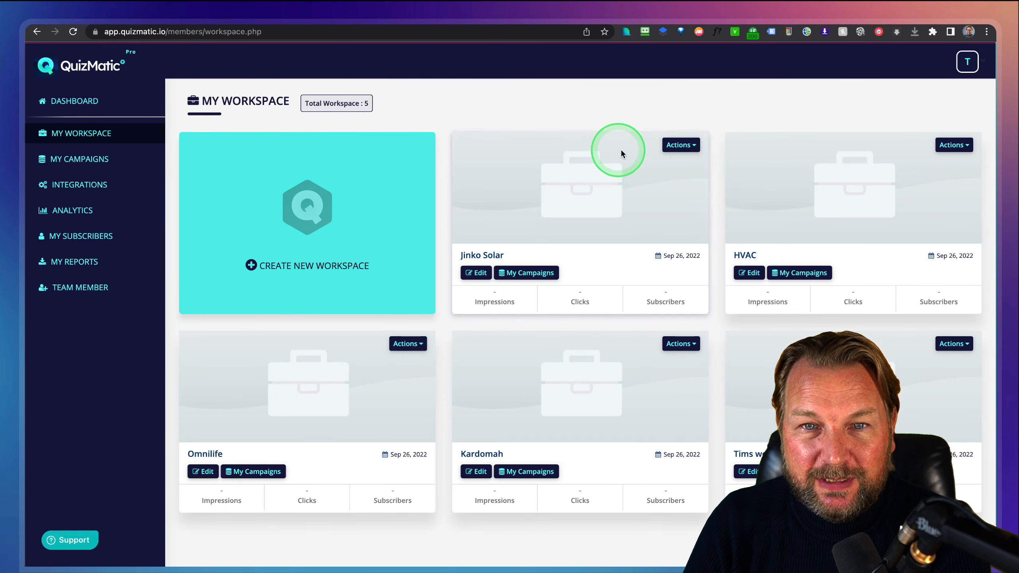
click(676, 149)
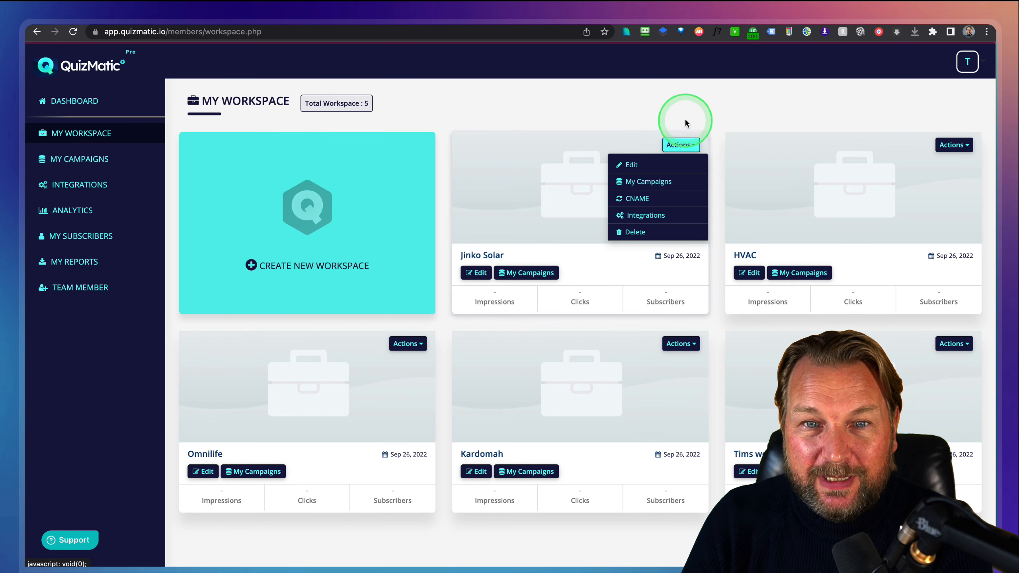
click(700, 103)
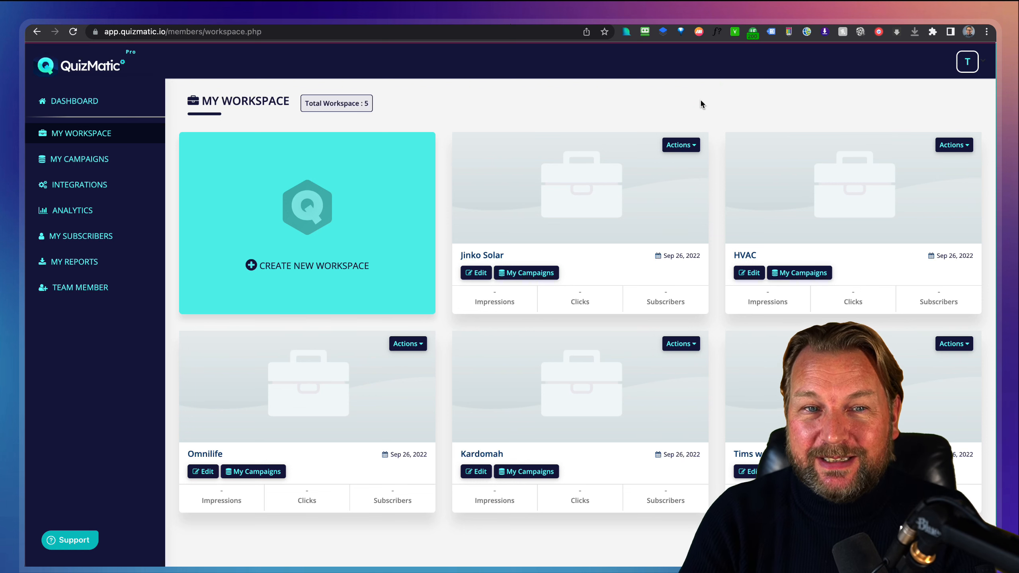
Check Jinko Solar's CNAME mapping, then open its Integrations settings.
click(685, 145)
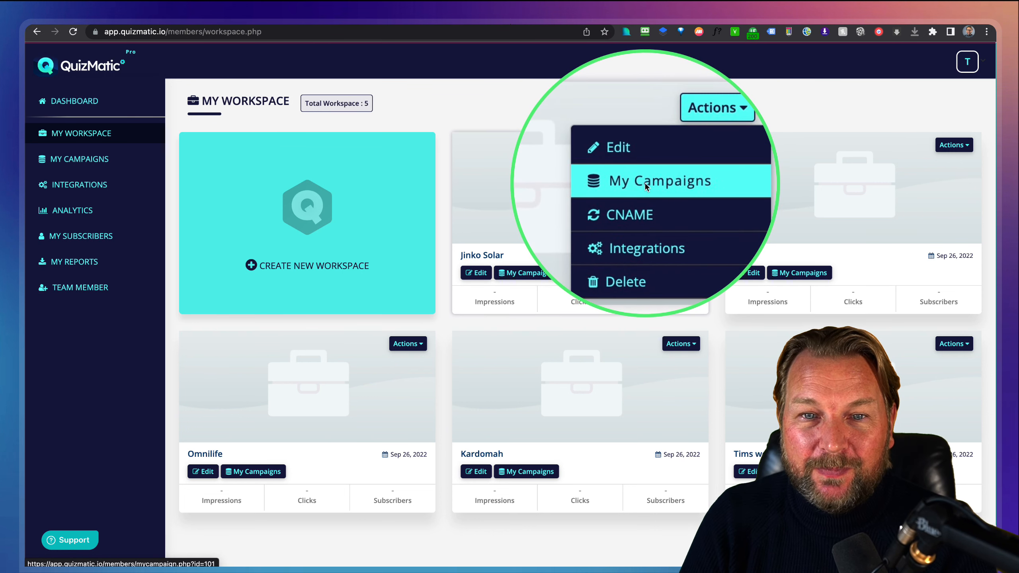
click(644, 207)
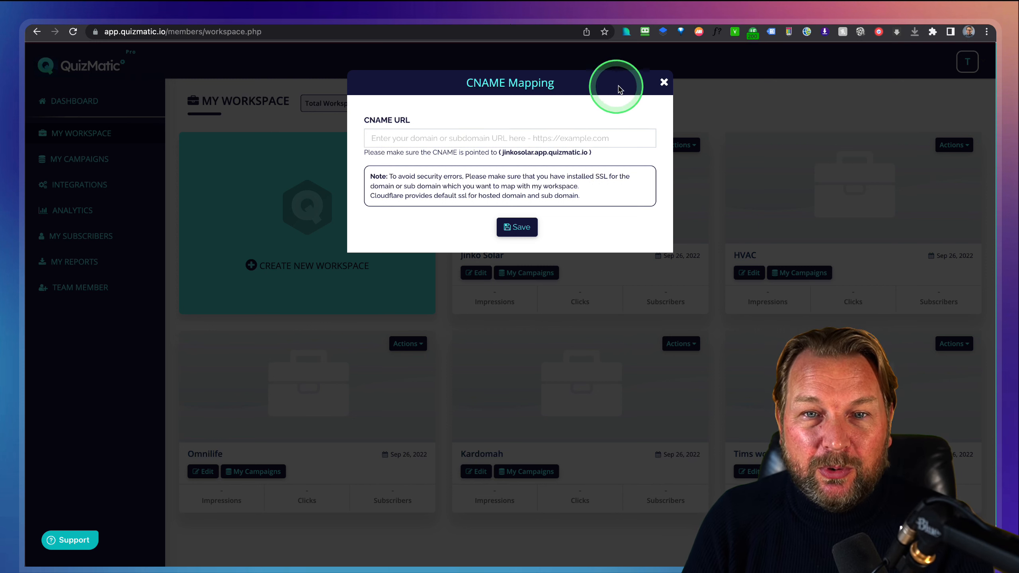
click(664, 83)
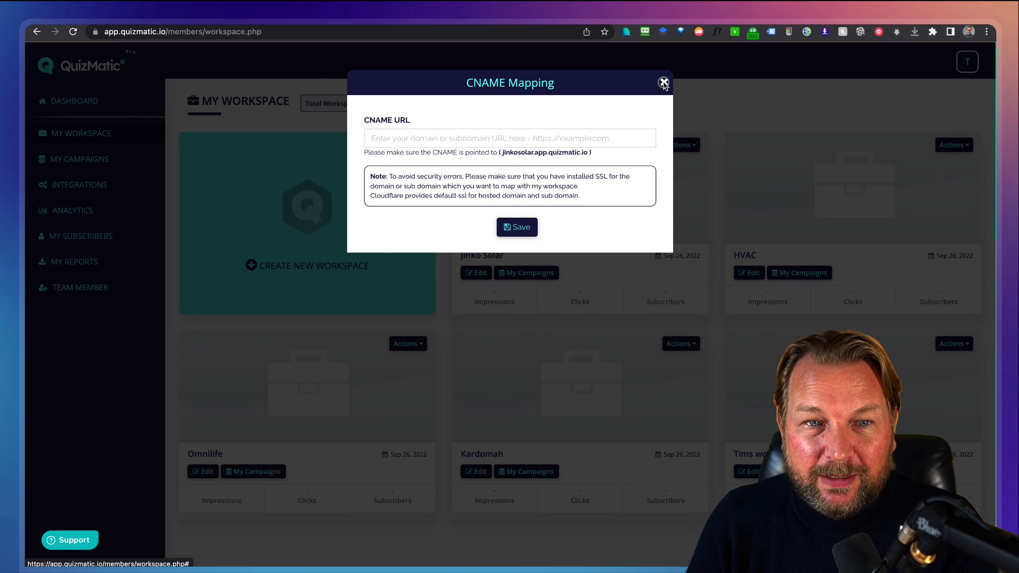
click(664, 84)
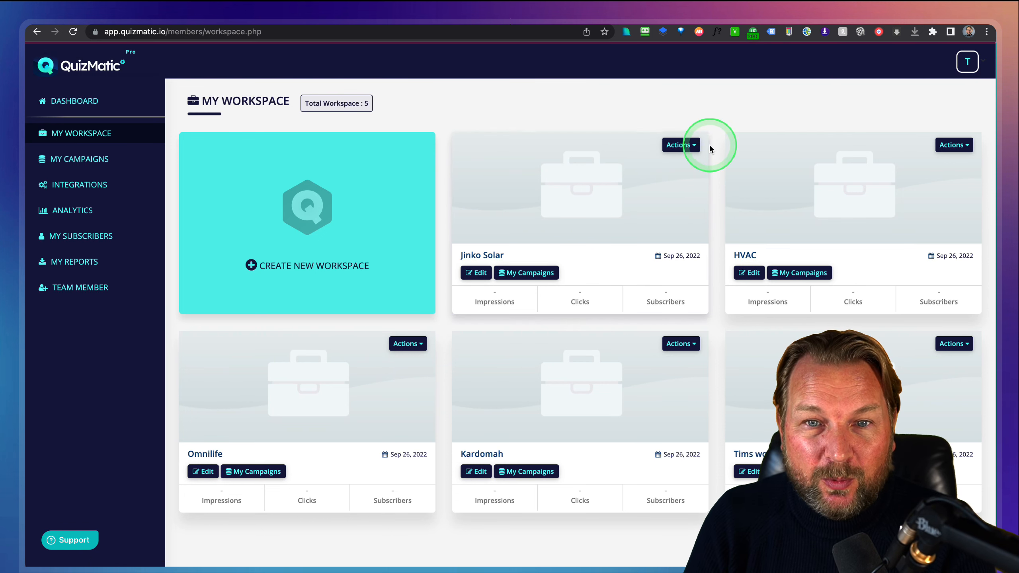
click(694, 147)
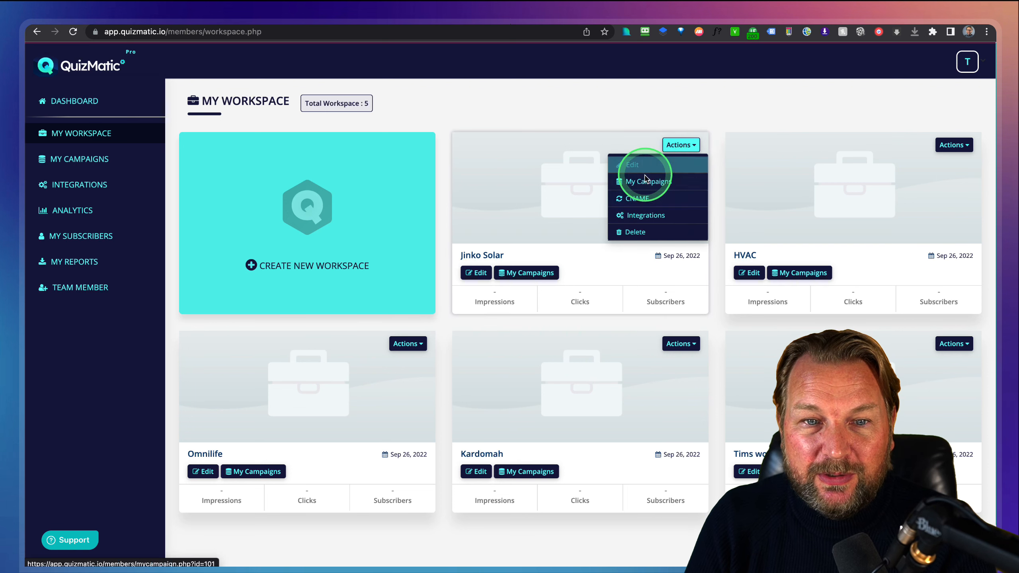
click(649, 216)
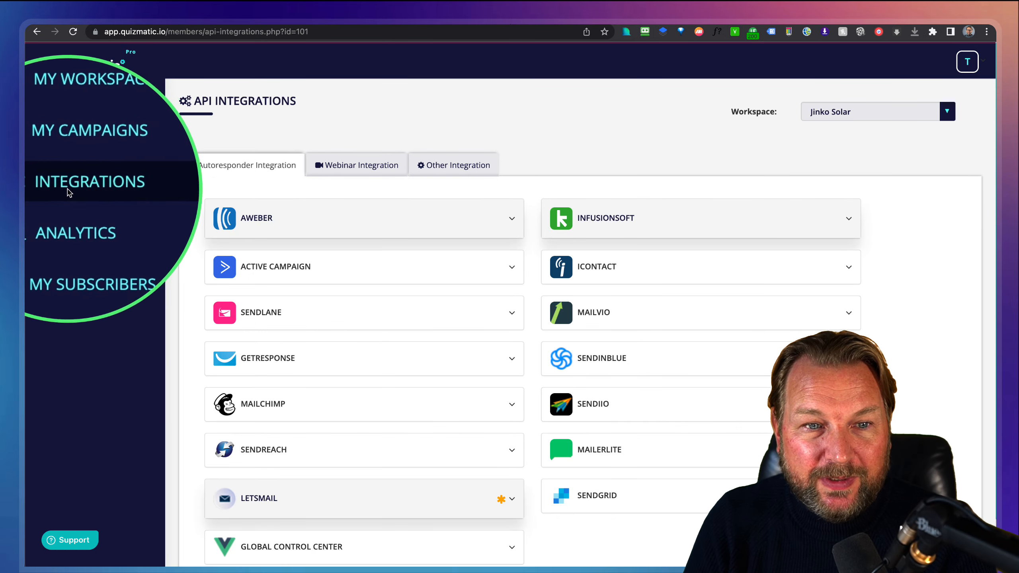
Browse Jinko Solar's webinar integrations and the other integrations, SMTP and Youzign.
scroll(193, 386, down, 3)
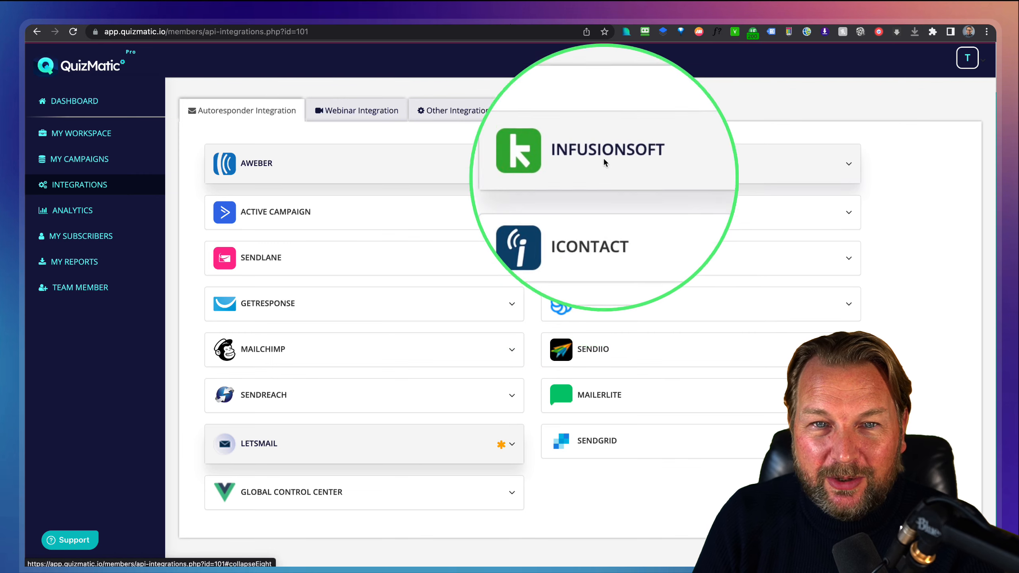
click(349, 113)
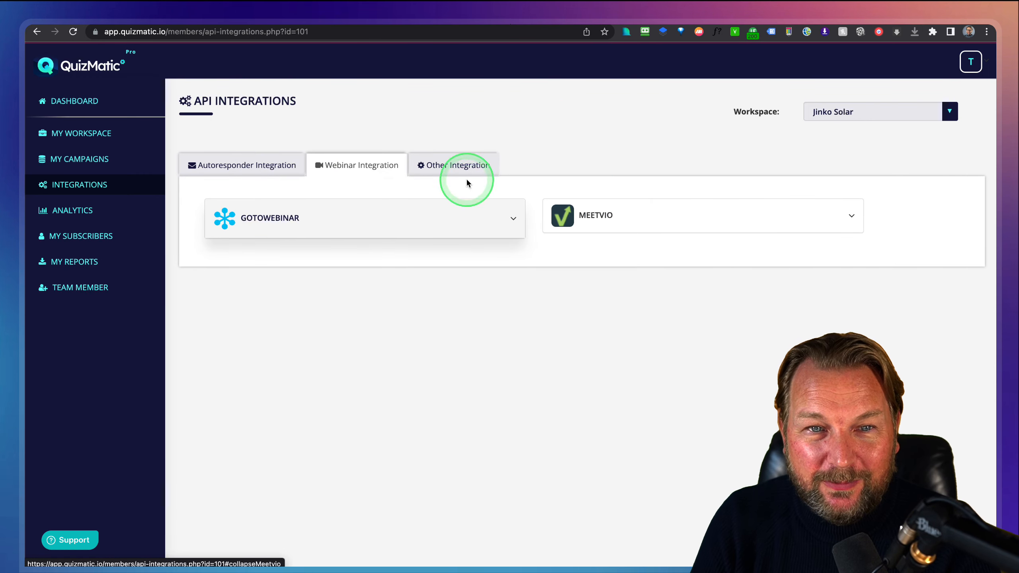
click(465, 176)
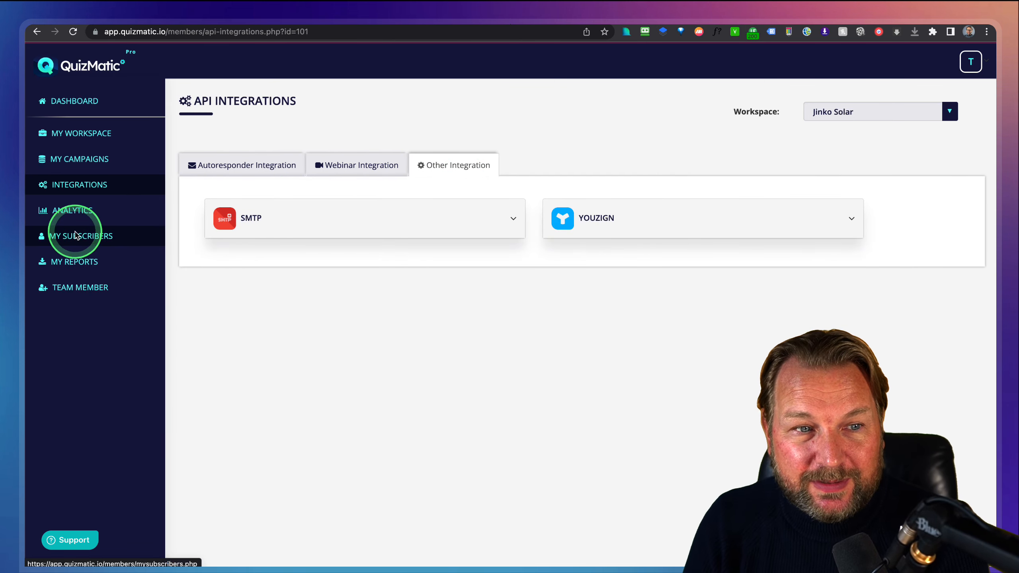
click(44, 236)
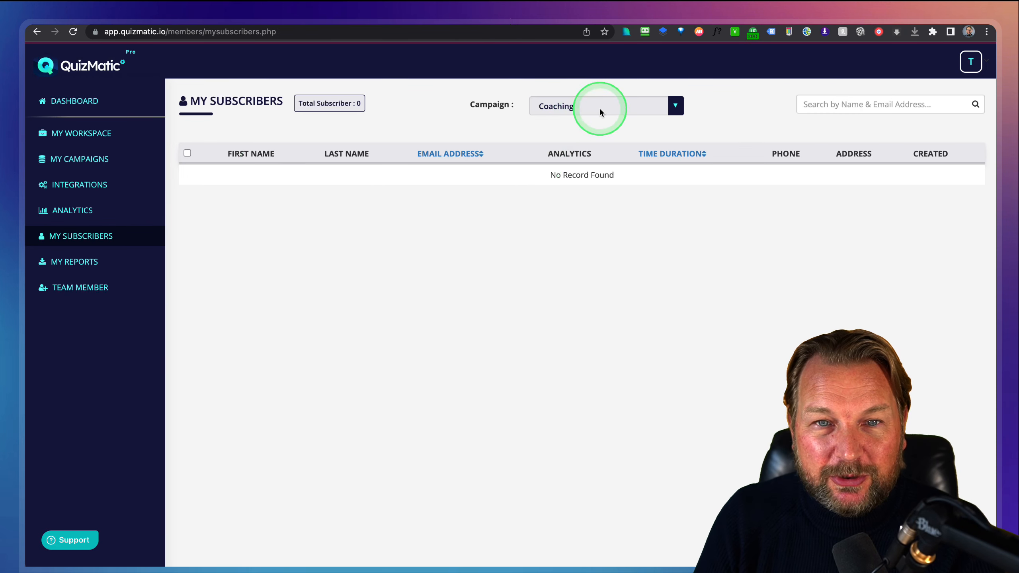
Check the subscribers' Campaign dropdown, keeping Coaching, and go to My Reports.
click(600, 109)
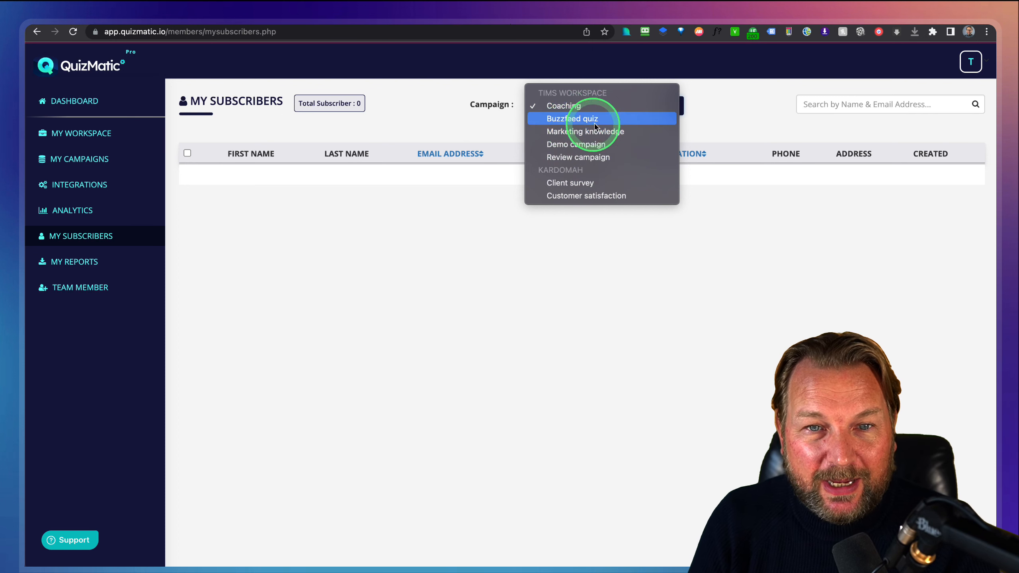
click(426, 102)
click(70, 264)
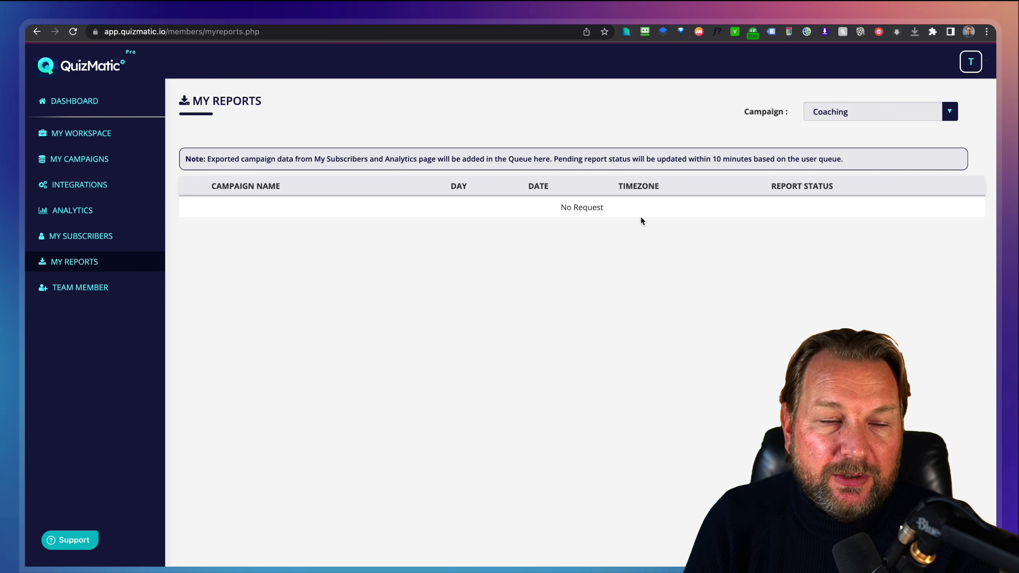
Open the Team Member page.
click(72, 288)
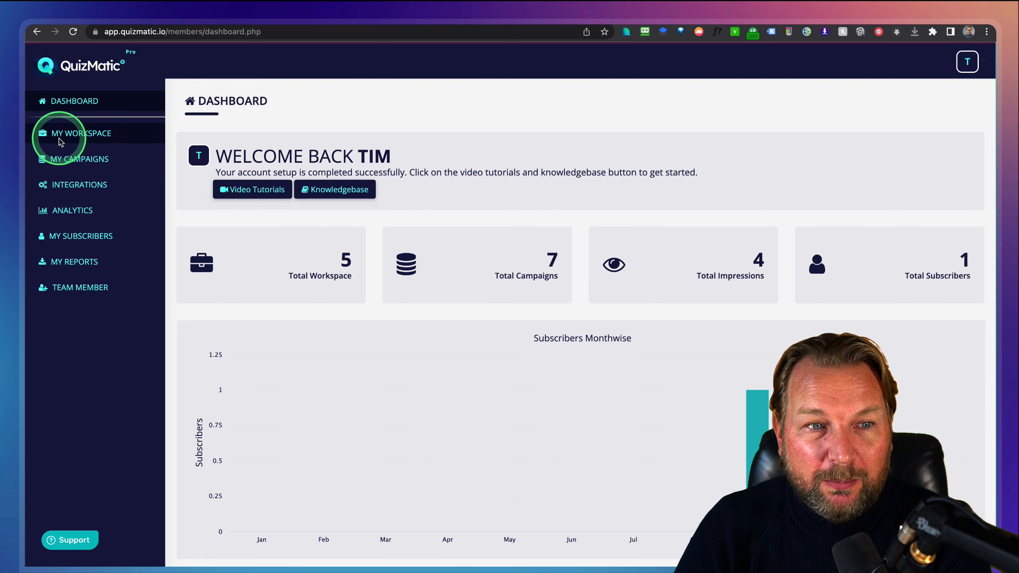
Edit the Review campaign, scroll its eleven questions, and start a new Single Choice question.
click(66, 162)
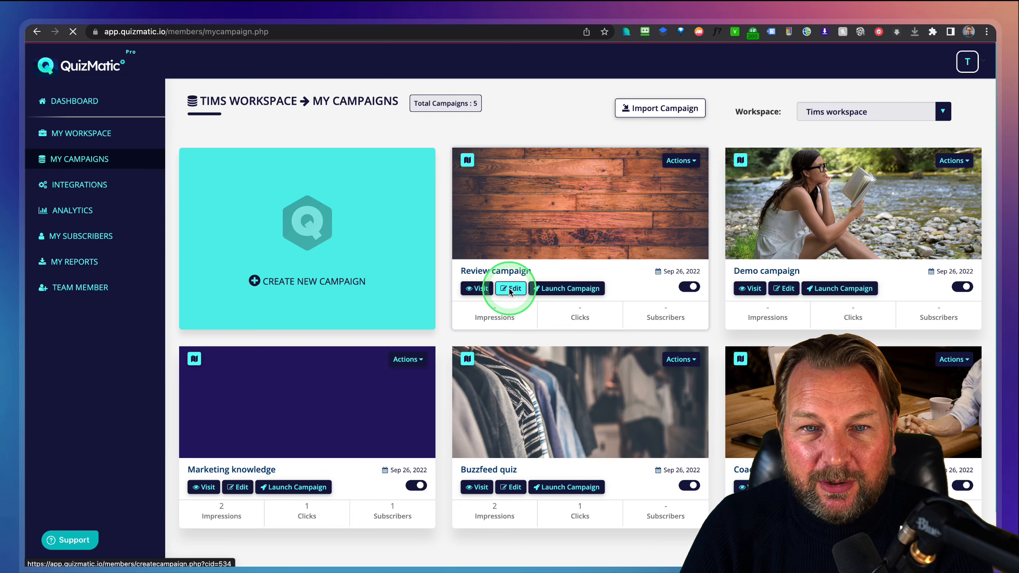
click(510, 292)
scroll(579, 297, down, 1)
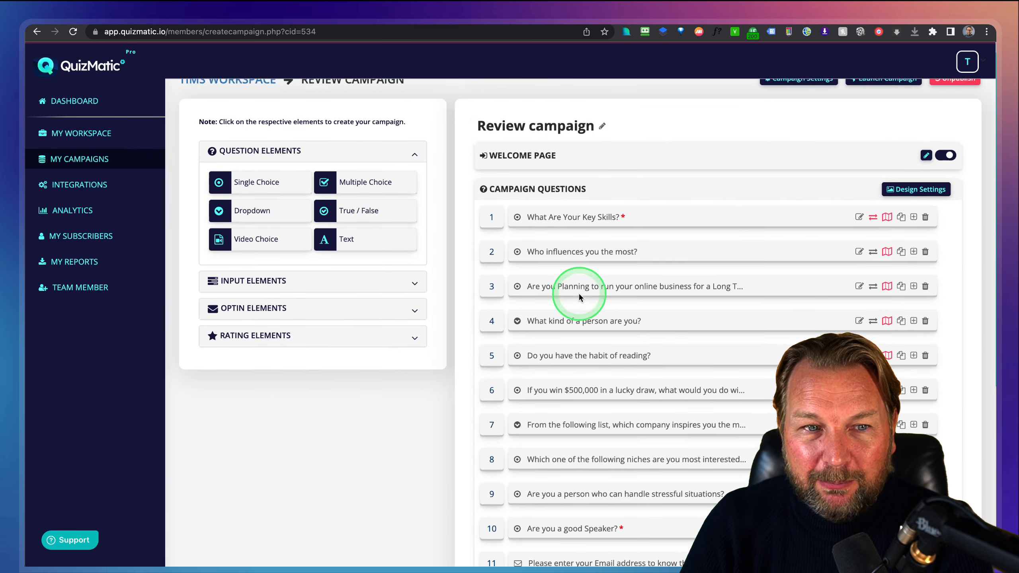
scroll(578, 295, up, 2)
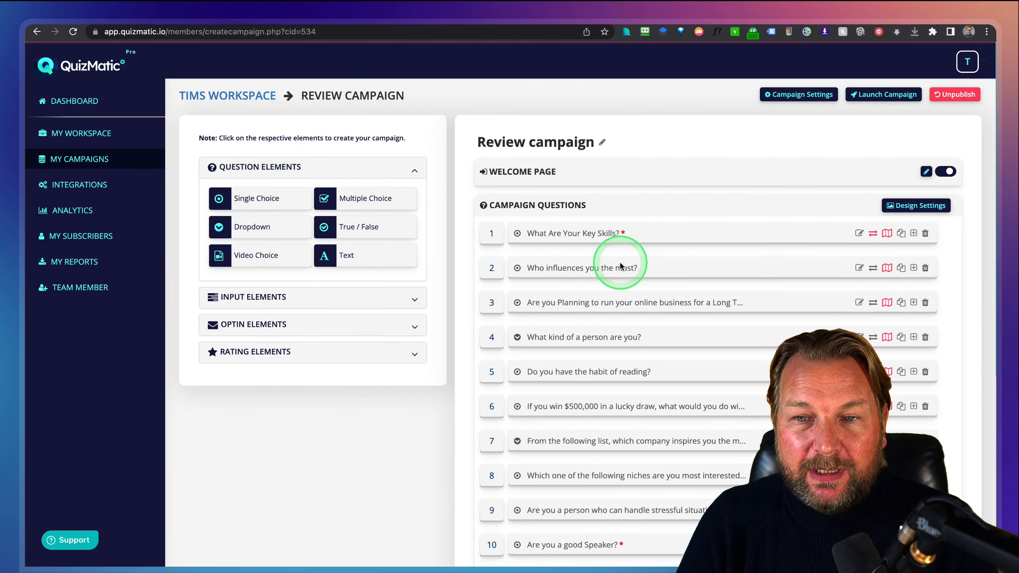
scroll(620, 266, down, 5)
scroll(653, 292, up, 5)
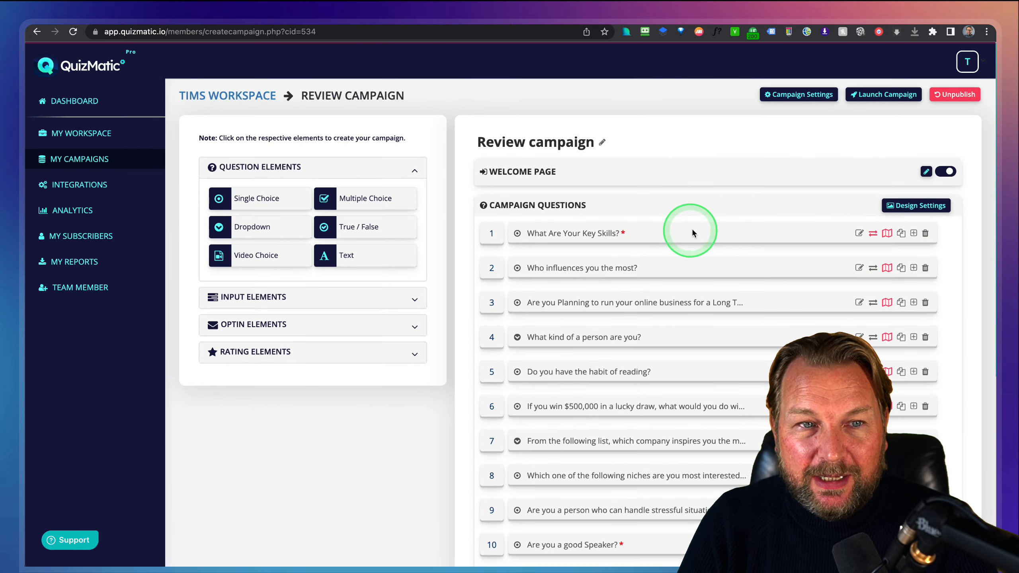
scroll(693, 233, down, 3)
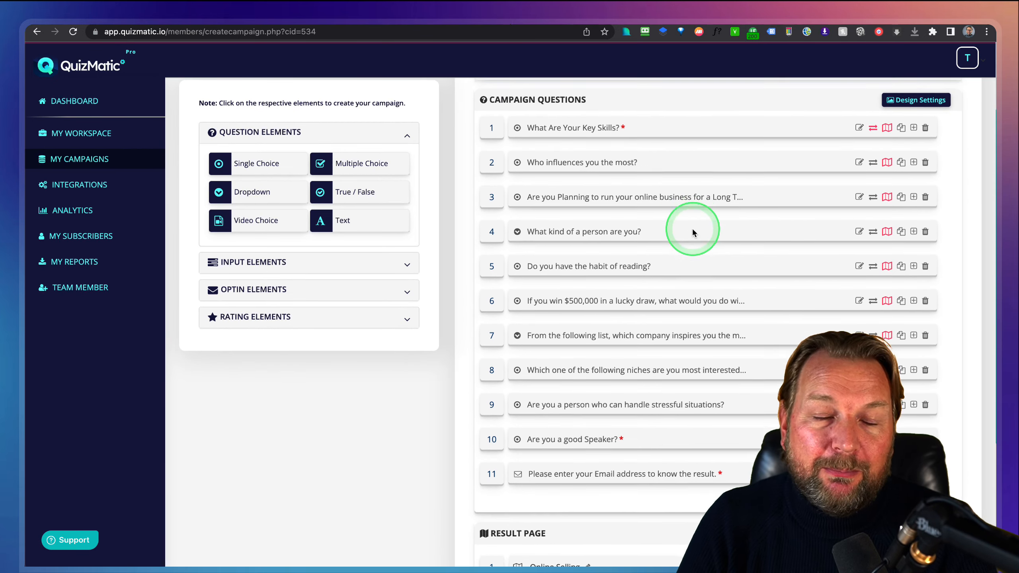
scroll(692, 228, down, 3)
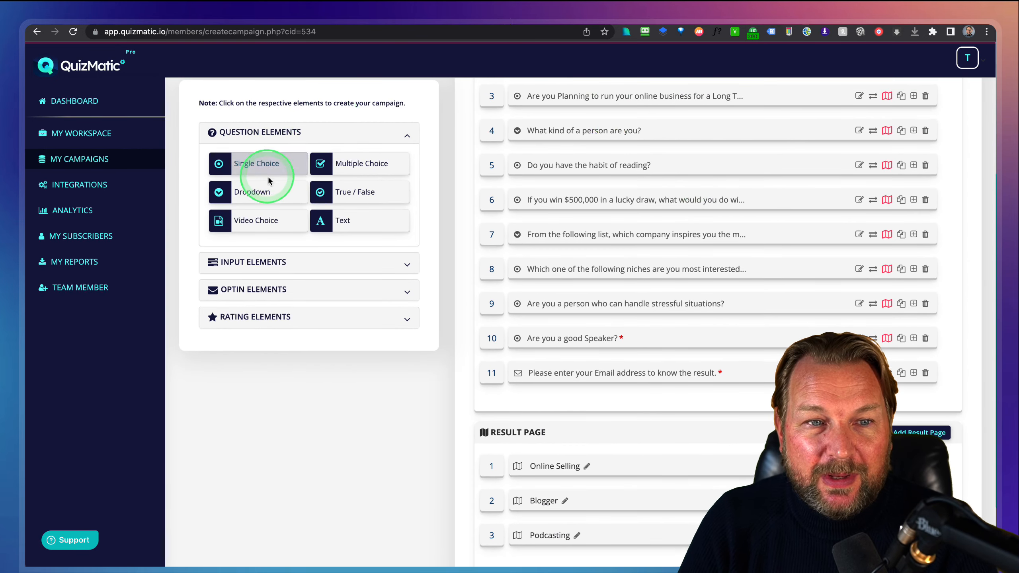
click(253, 168)
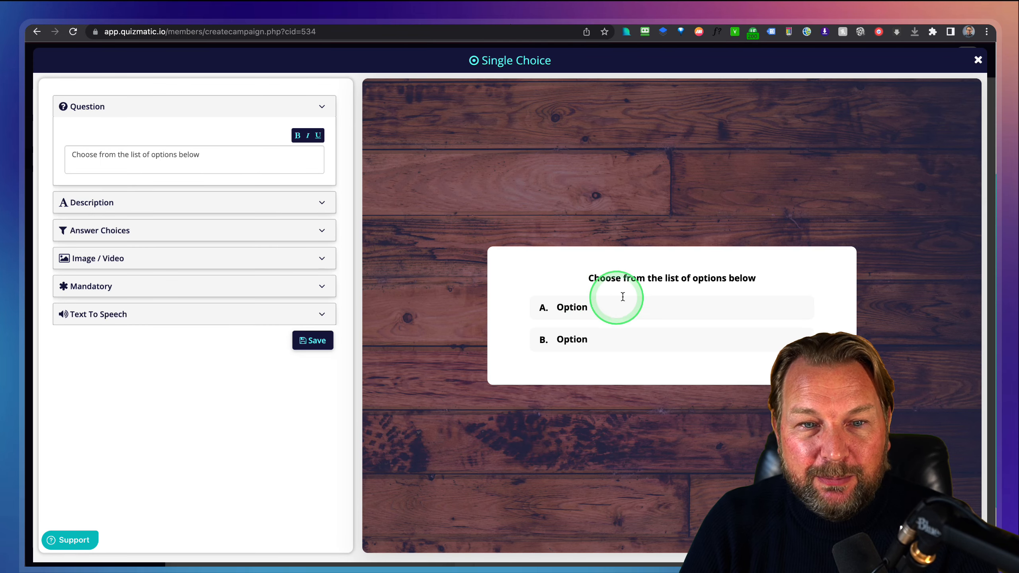
Fill the single-choice answer choices with Green, Yellow and Red.
click(196, 203)
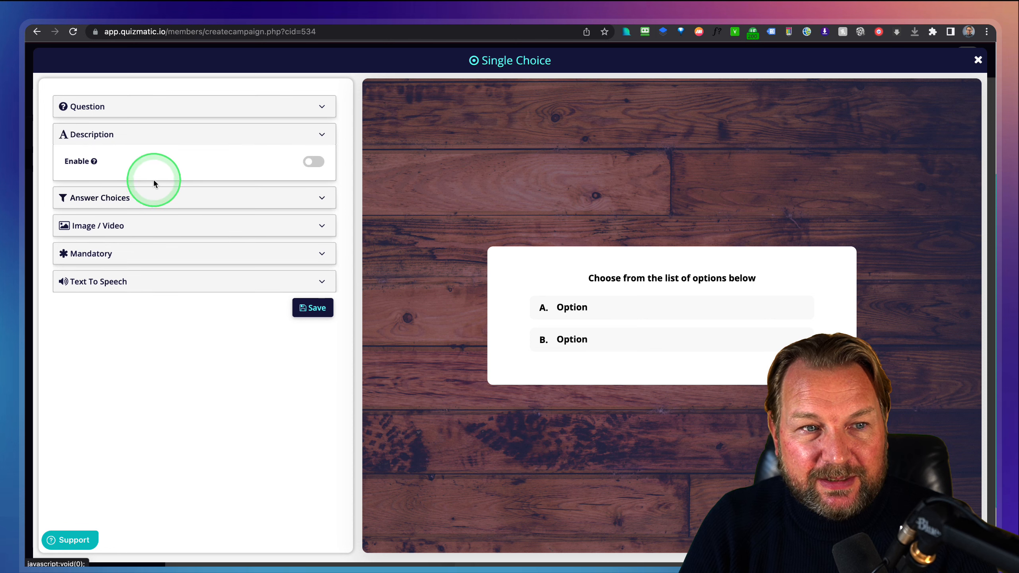
click(216, 199)
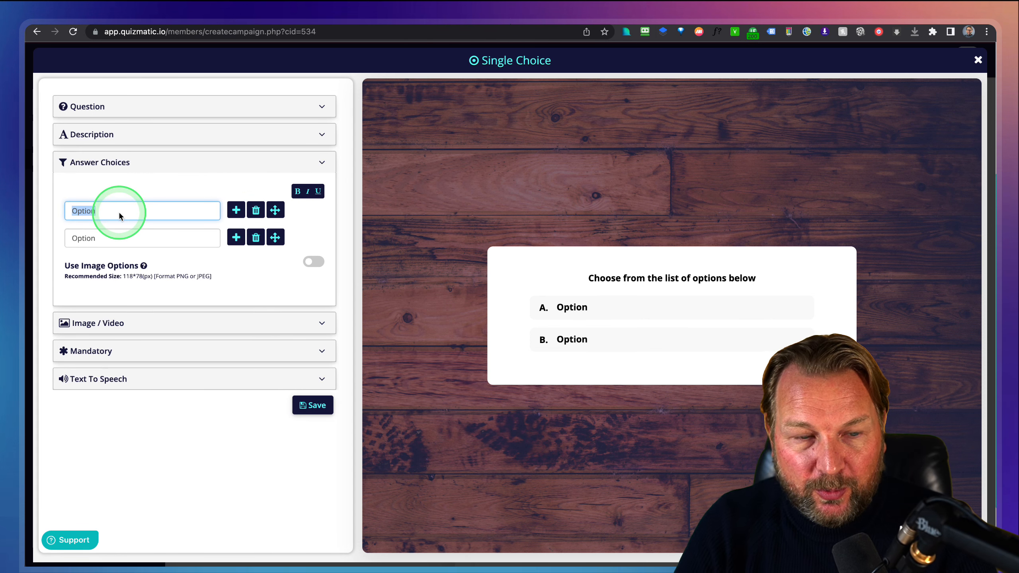
text(Green)
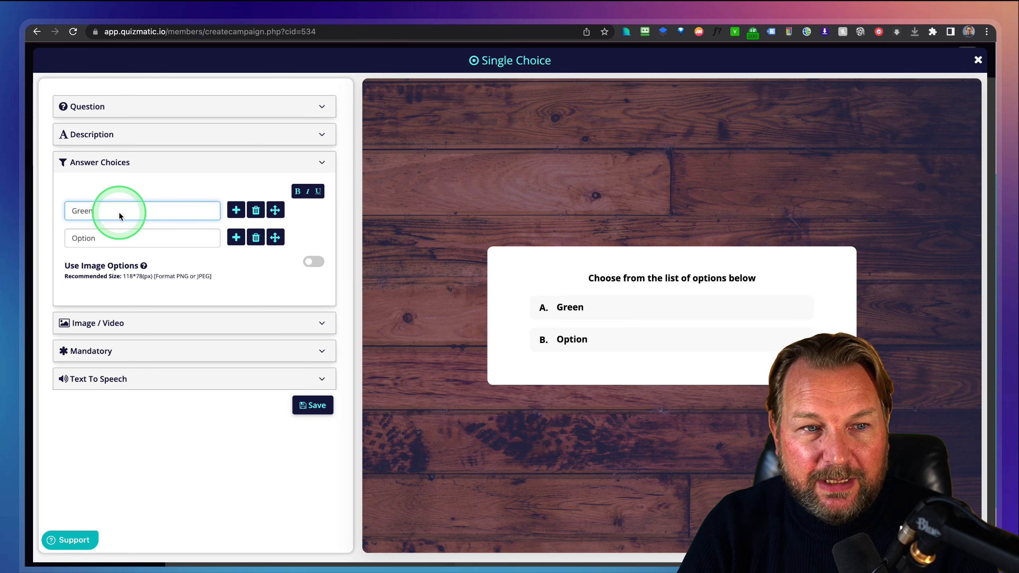
drag(100, 238, 44, 241)
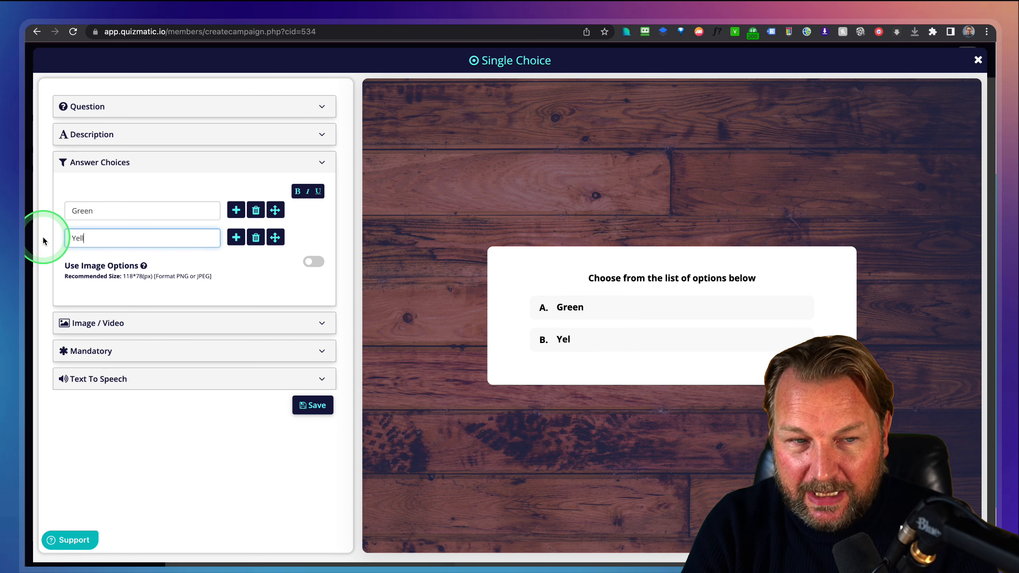
click(236, 236)
click(135, 266)
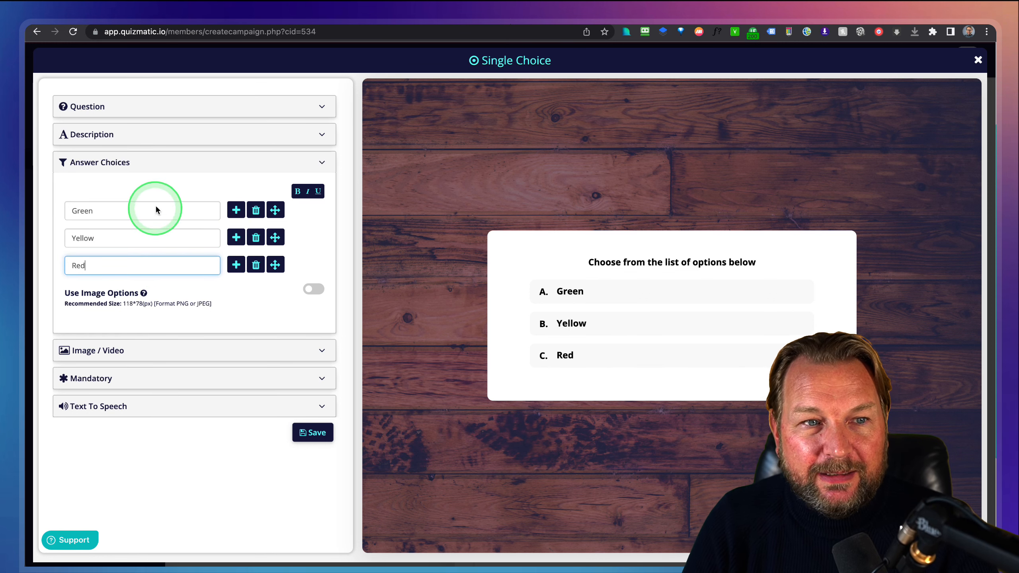
Replace the question text with 'What color do you like?' and save the question.
click(169, 113)
triple_click(125, 156)
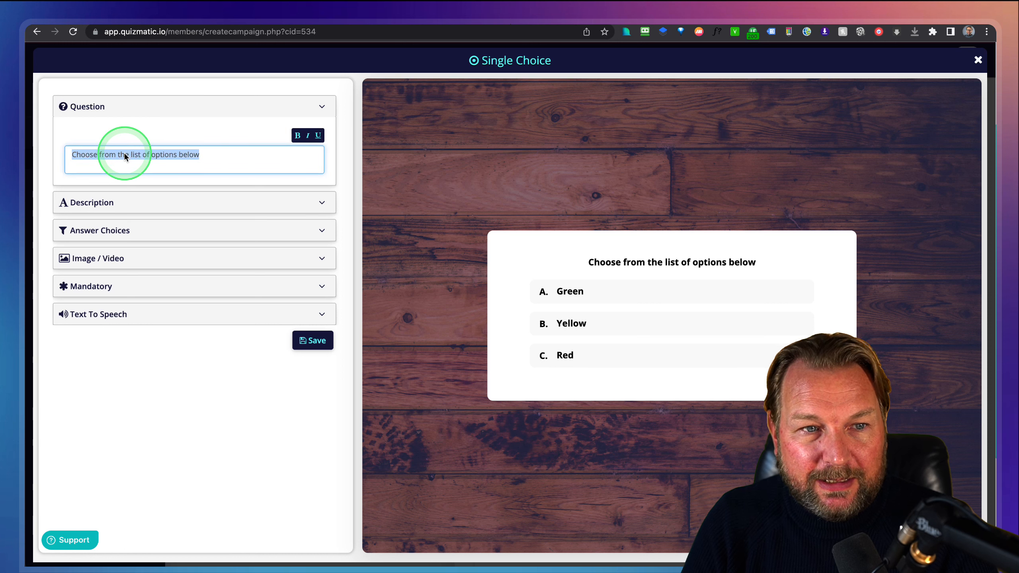
text(What color do you like?)
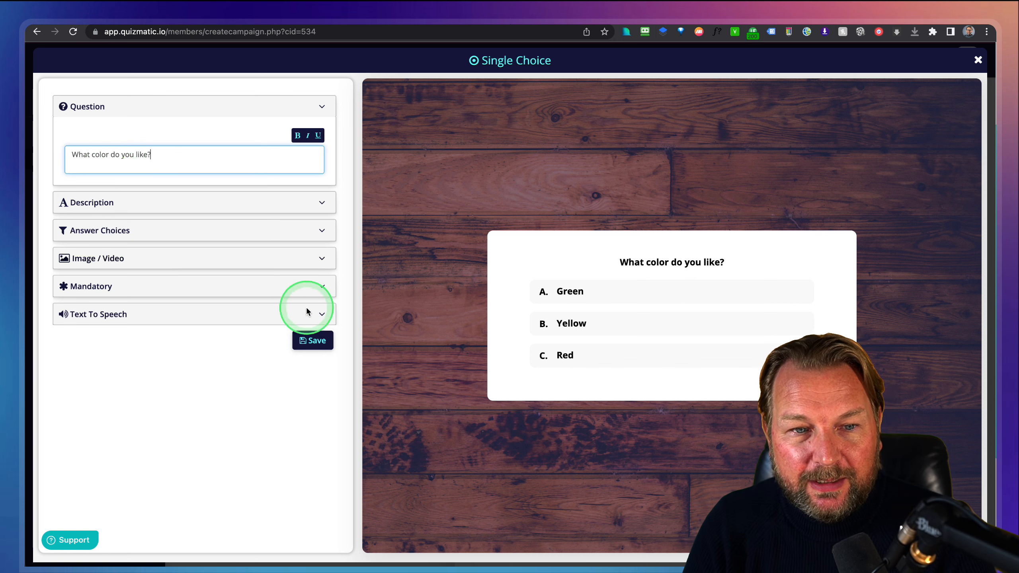
click(314, 341)
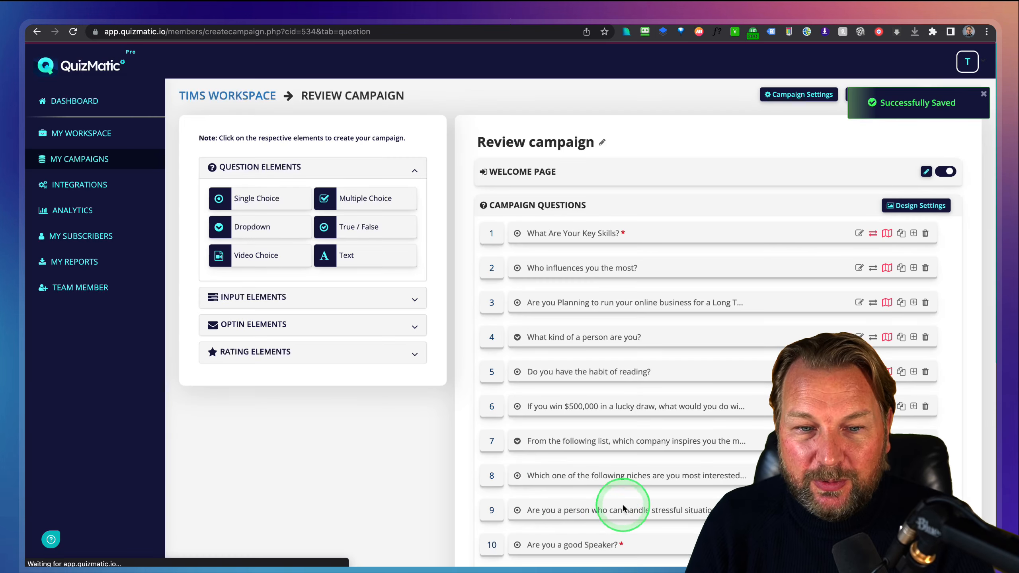
scroll(623, 509, down, 5)
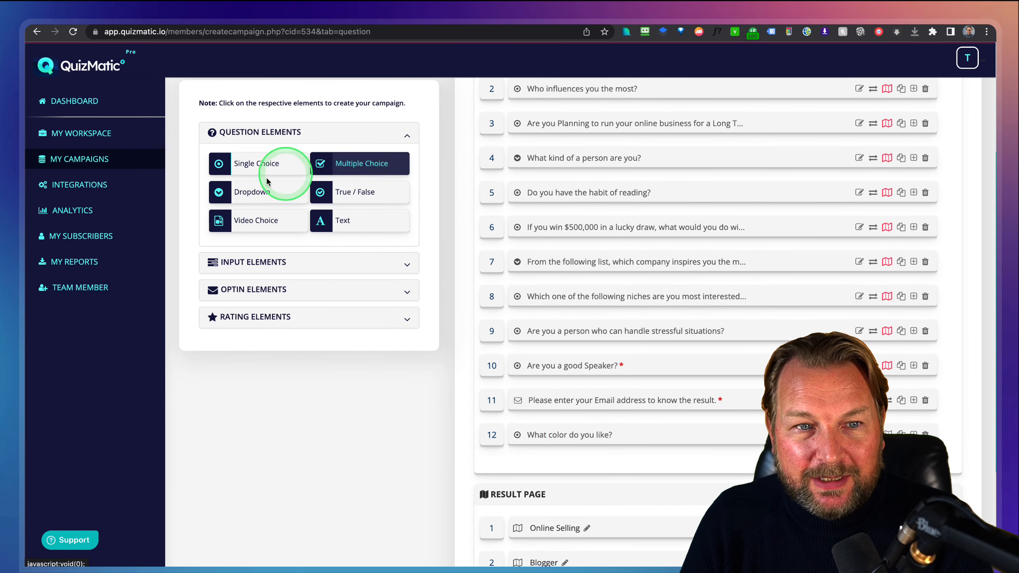
click(360, 168)
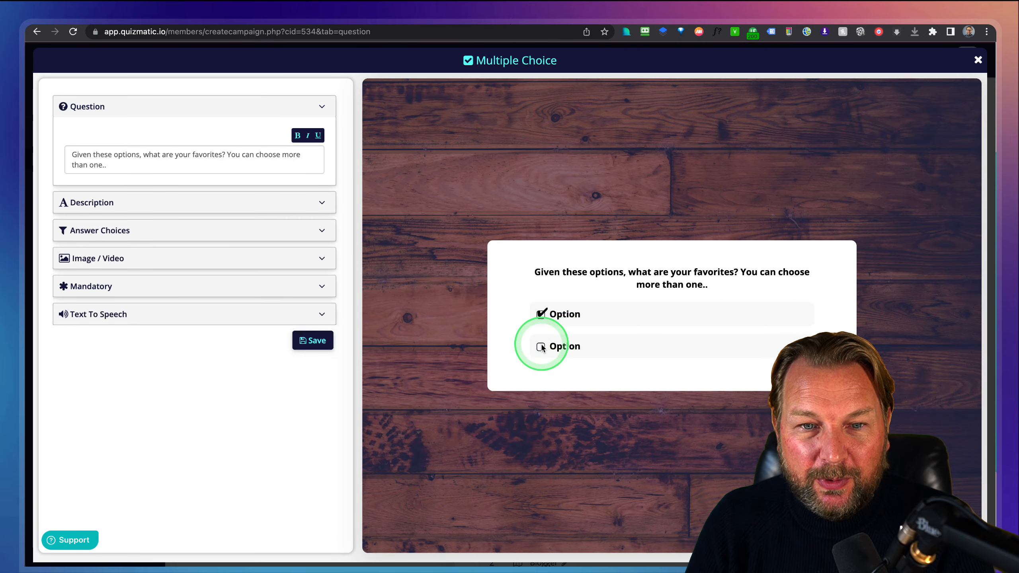
click(978, 61)
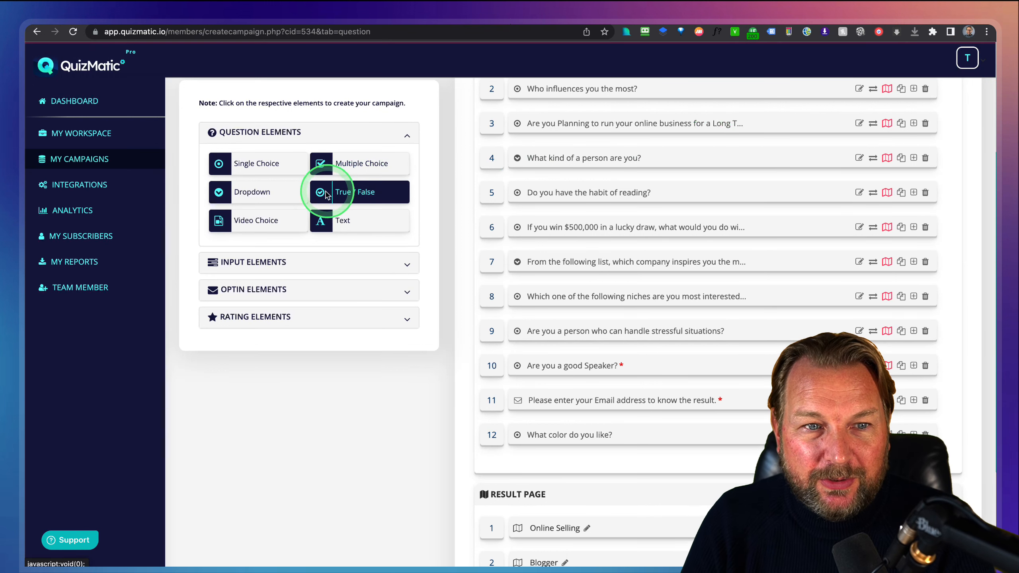
click(249, 193)
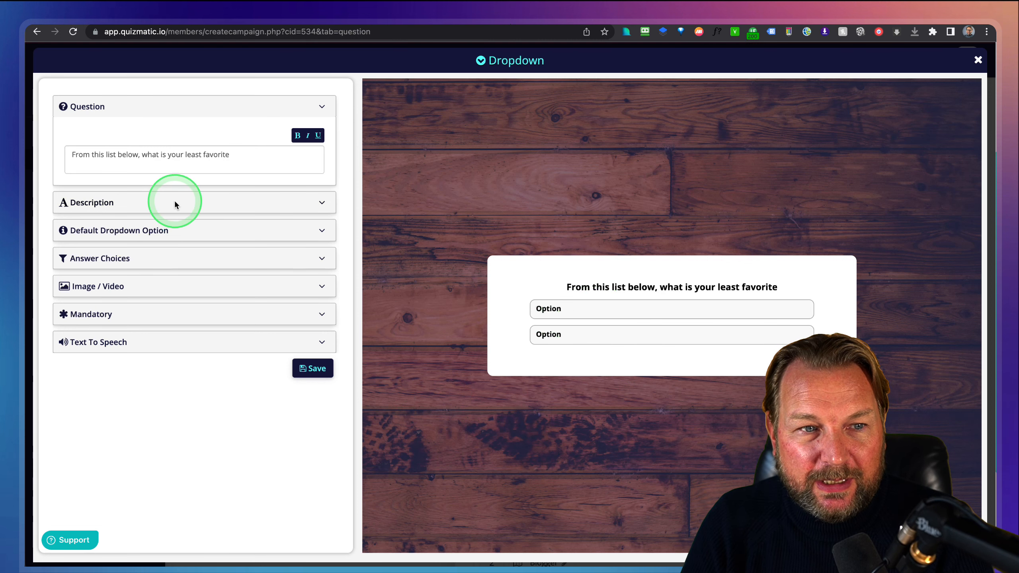
click(171, 229)
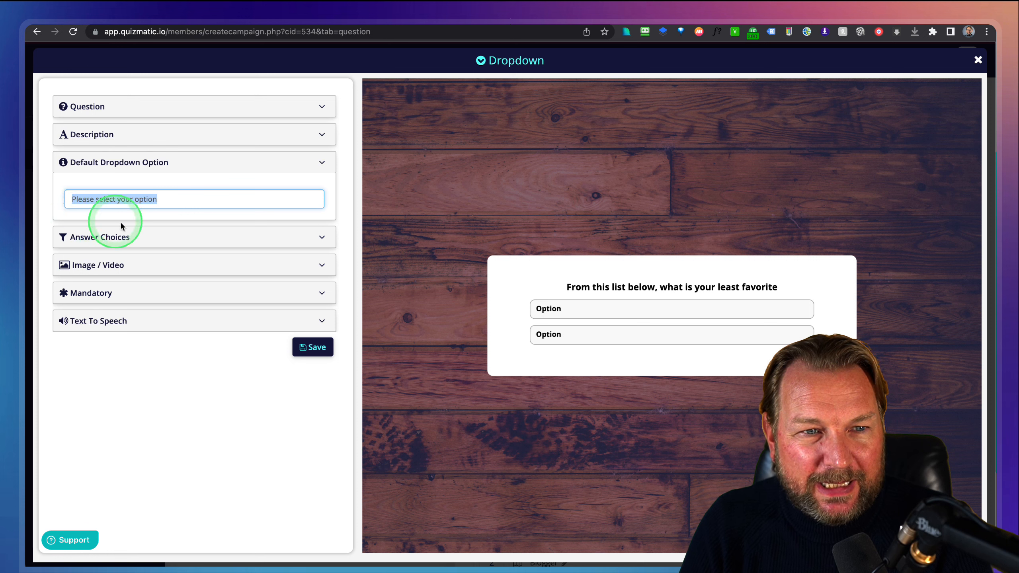
click(132, 240)
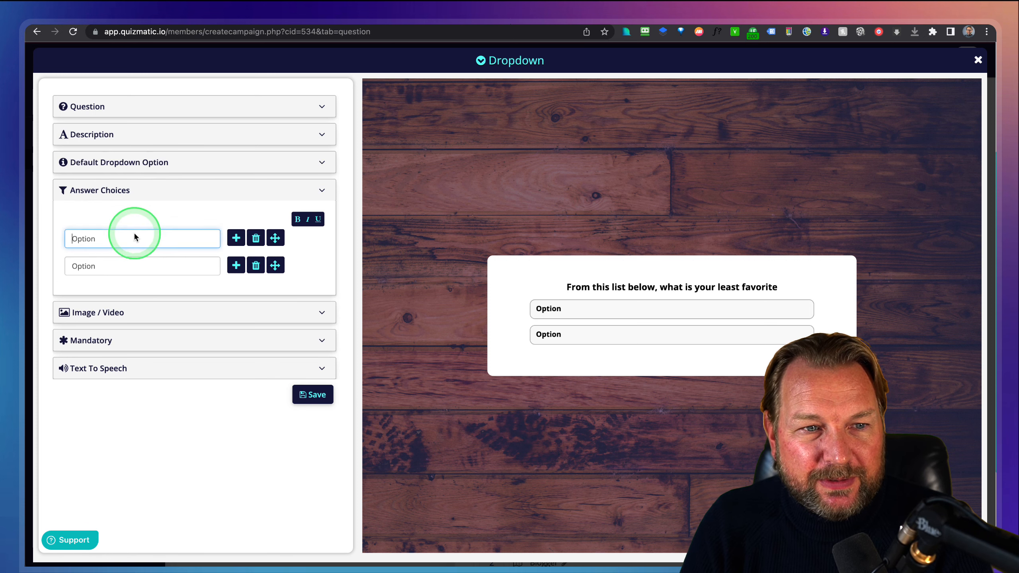
text(Option)
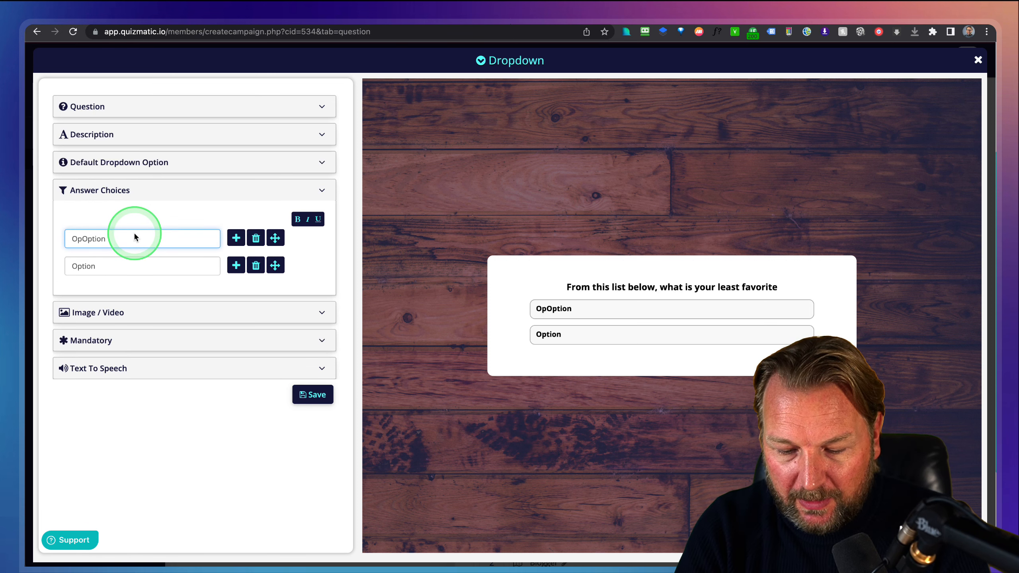
key(shift+super+Right)
text(1)
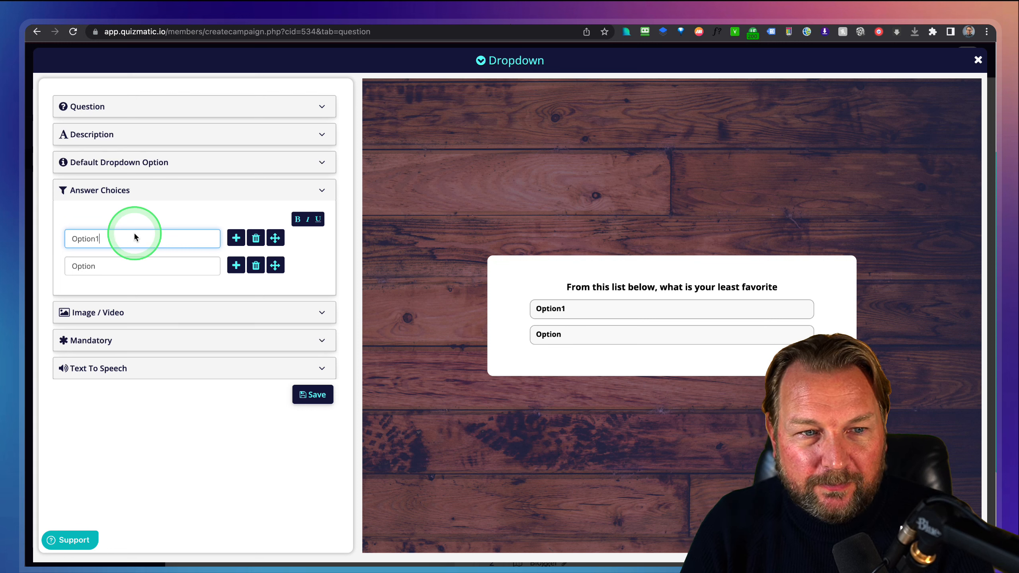
drag(111, 267, 51, 268)
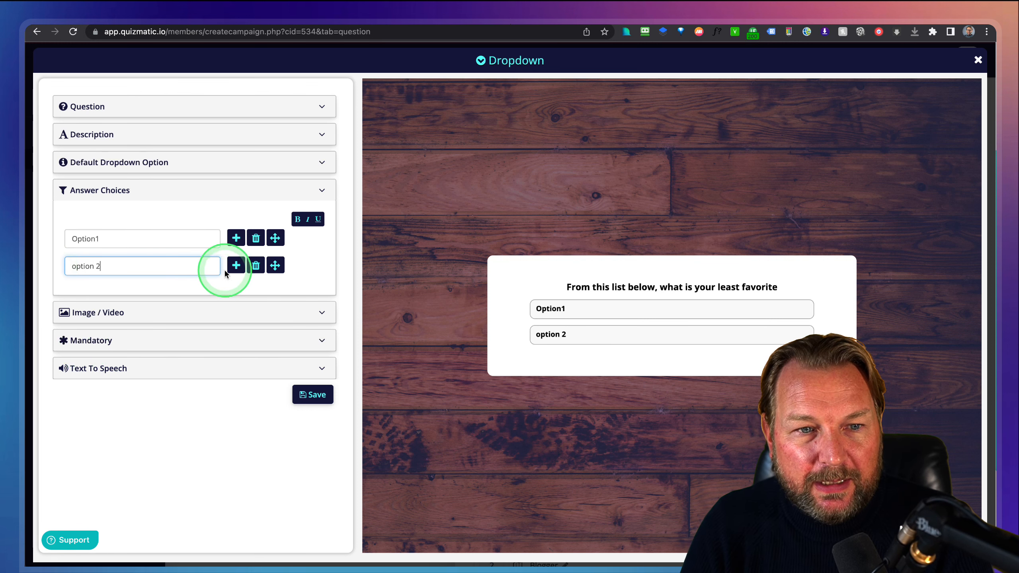
text(option 2)
click(236, 265)
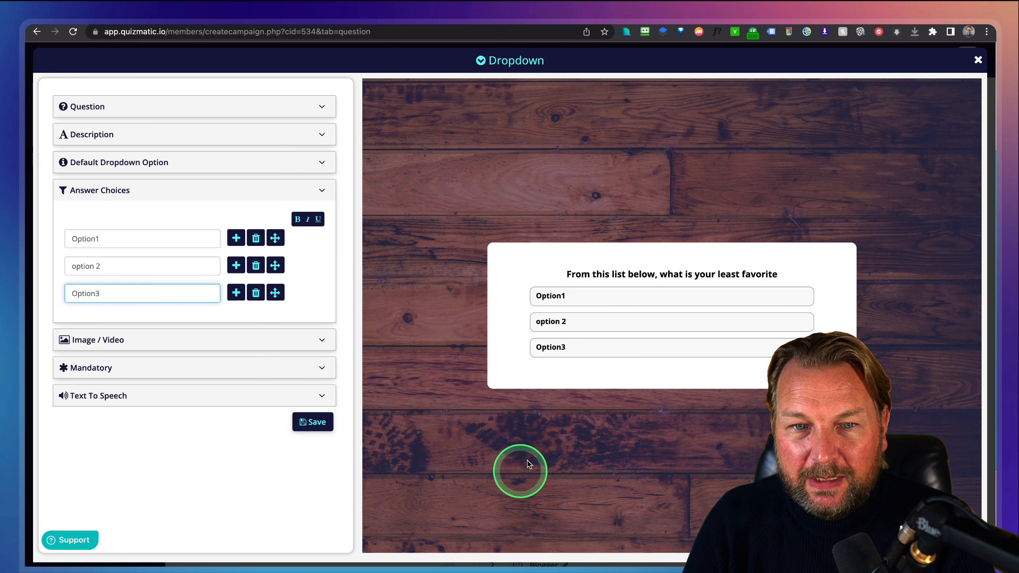
click(978, 60)
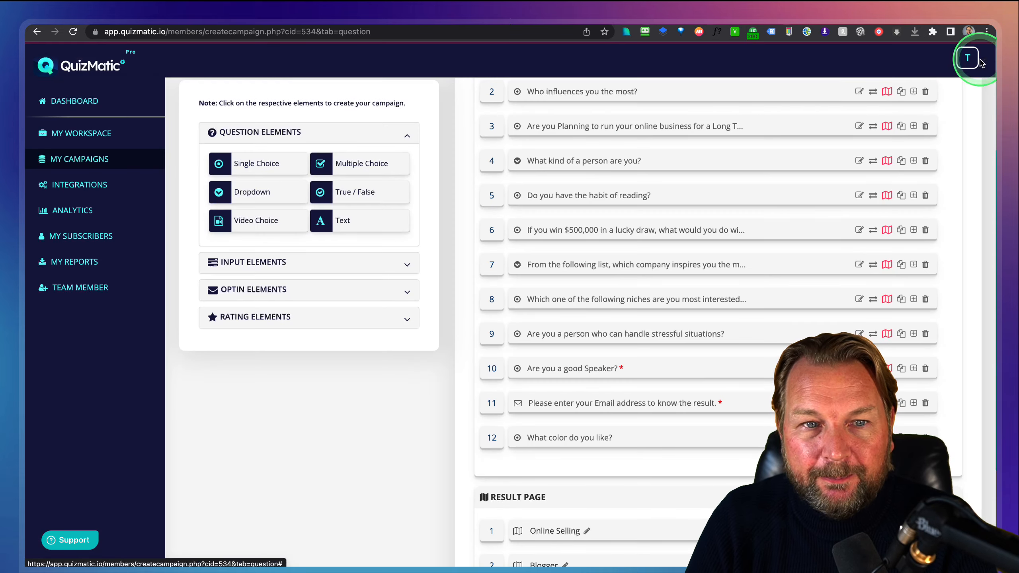
Close the Comment Box question editor and go back to My Workspace's campaign list.
click(359, 261)
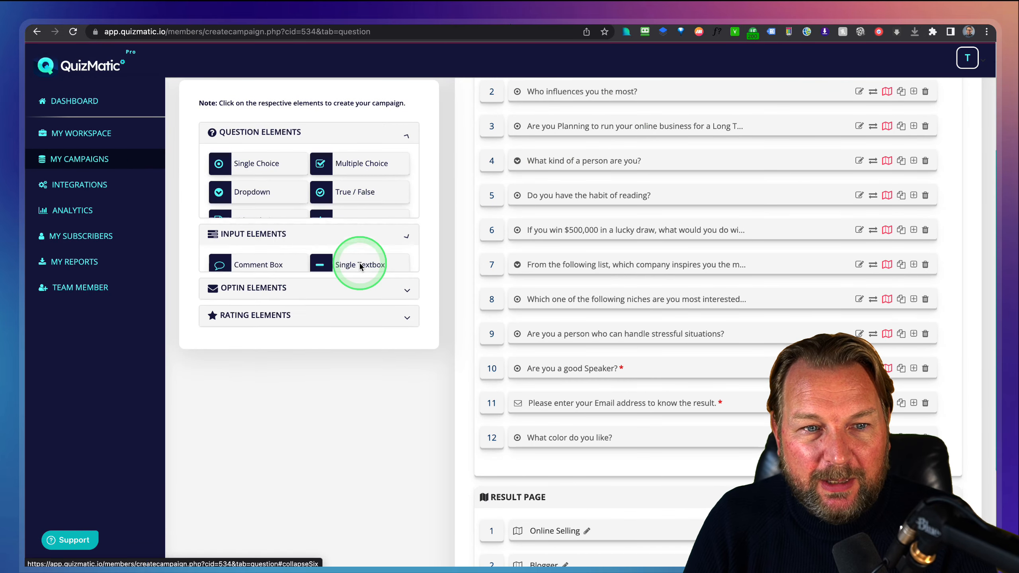
click(261, 185)
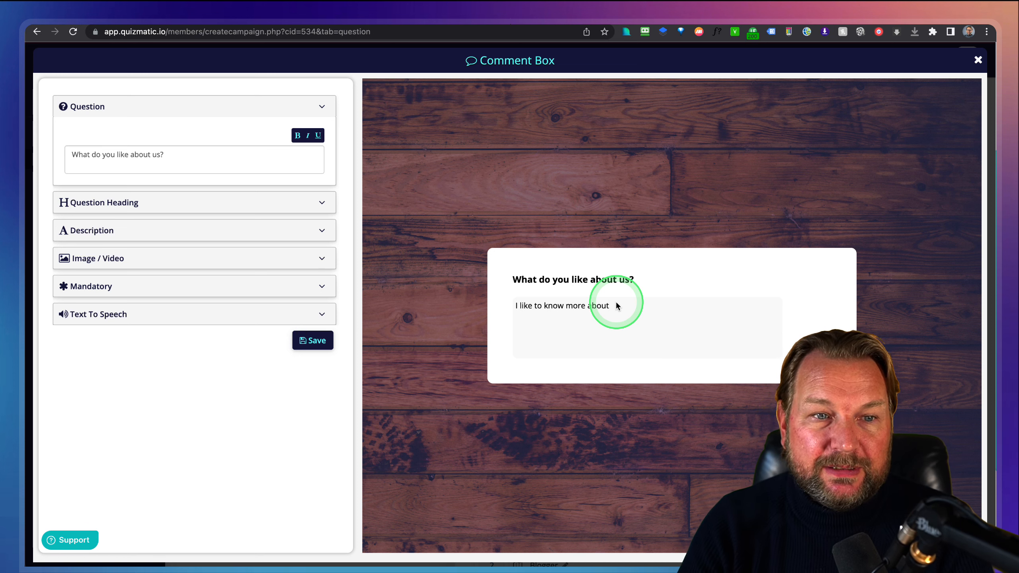
click(547, 321)
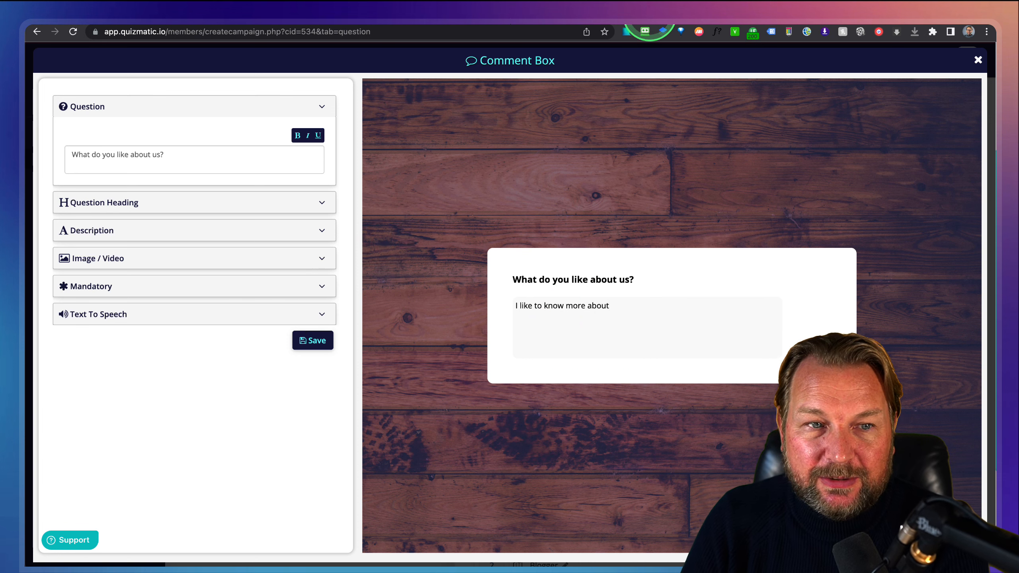
click(979, 61)
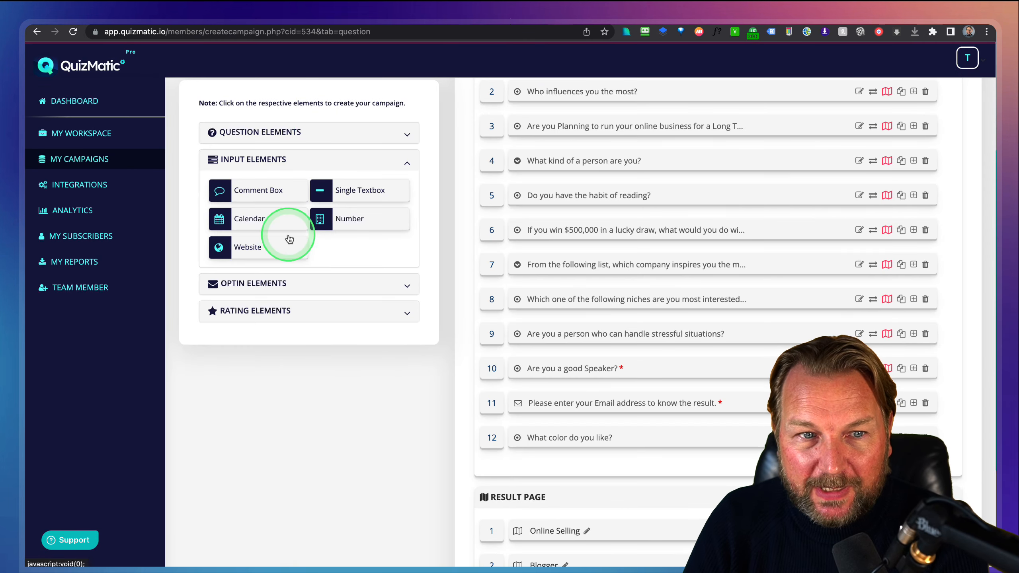
click(298, 283)
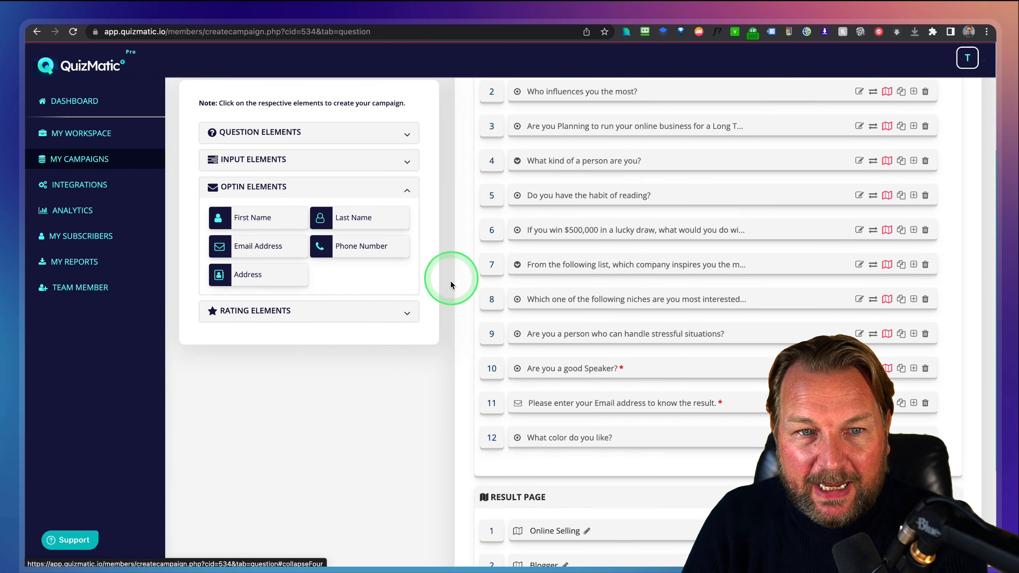
click(96, 137)
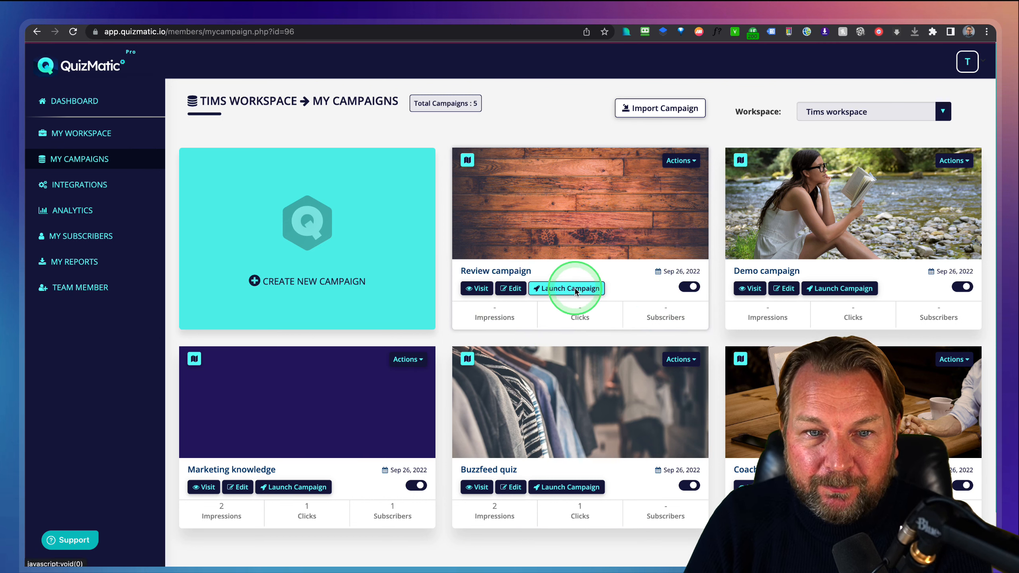
Open Launch Campaign for the Review campaign and visit its Campaign Direct URL.
click(687, 162)
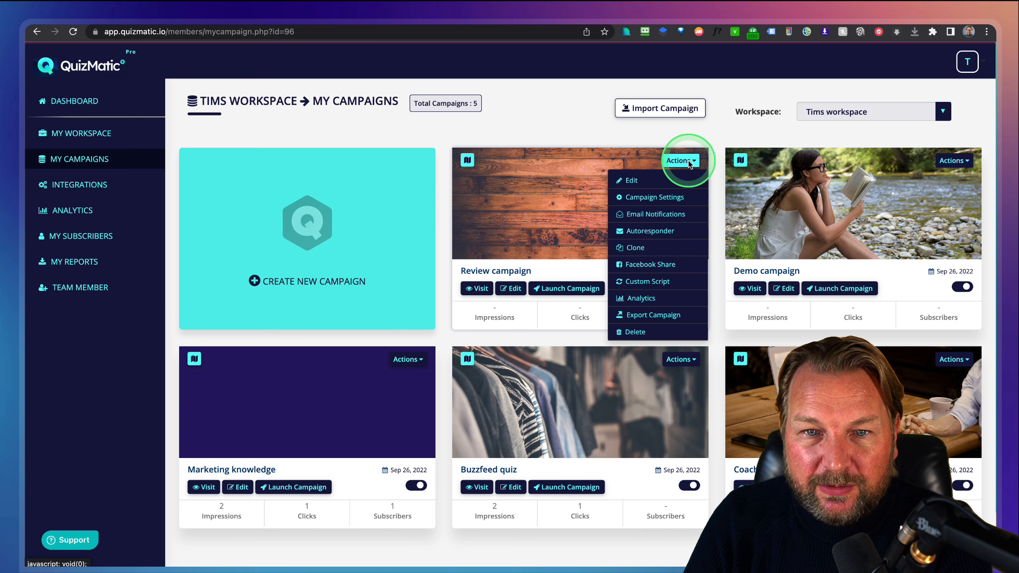
click(576, 166)
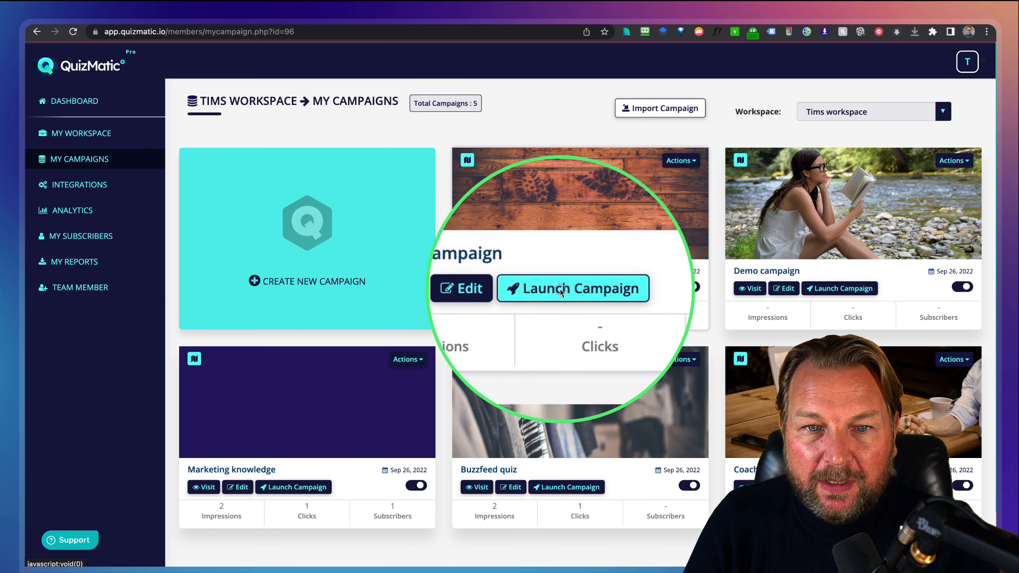
click(564, 291)
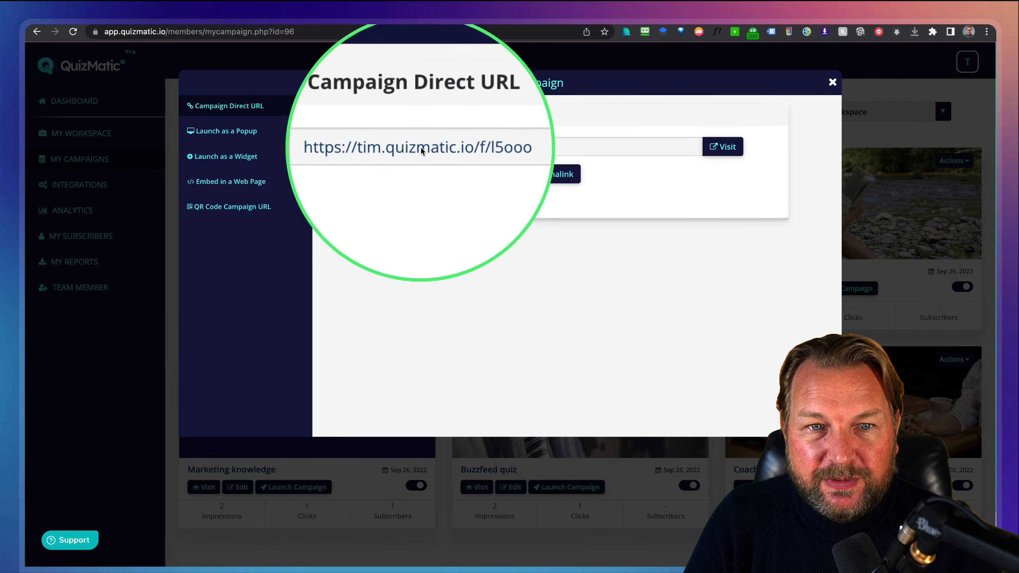
click(719, 148)
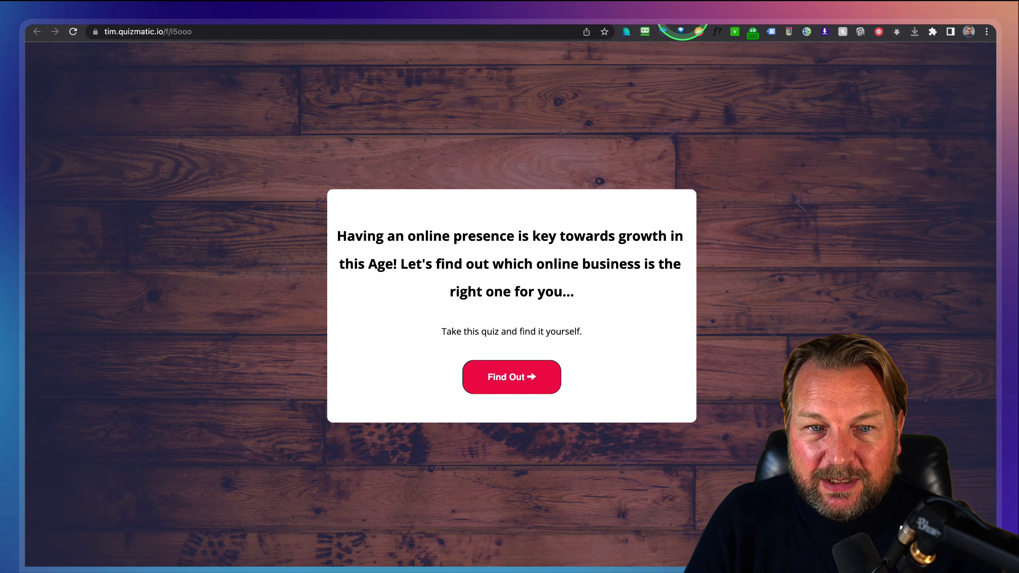
click(682, 14)
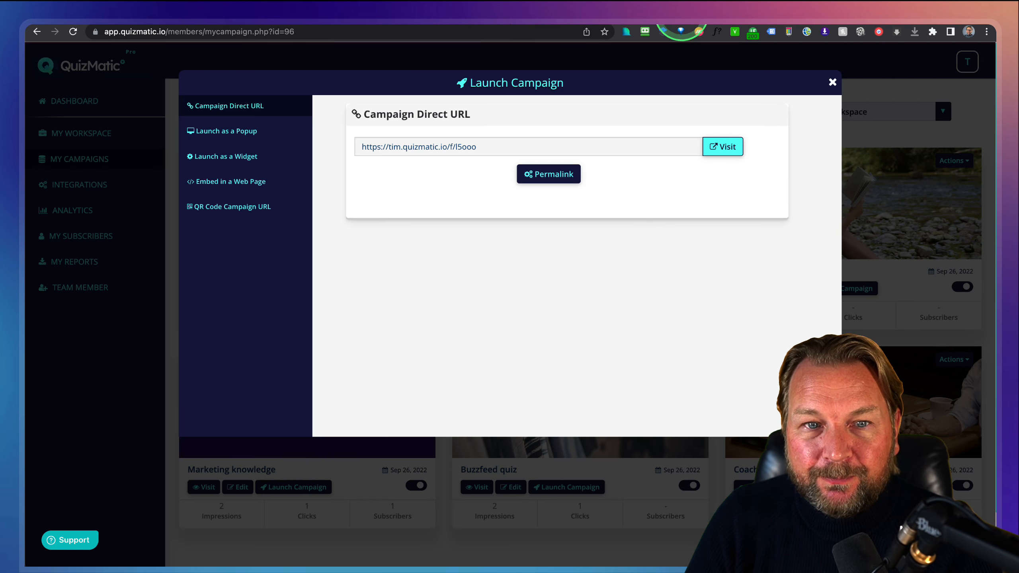
Review the popup's Exit Intent, On Load and On Click triggers, then select the widget code.
click(217, 135)
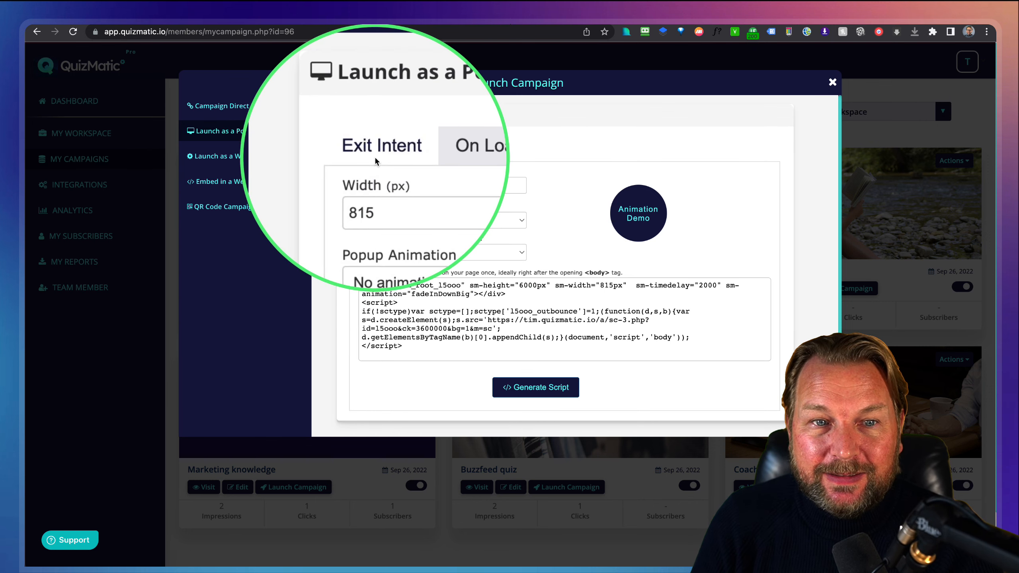
click(436, 155)
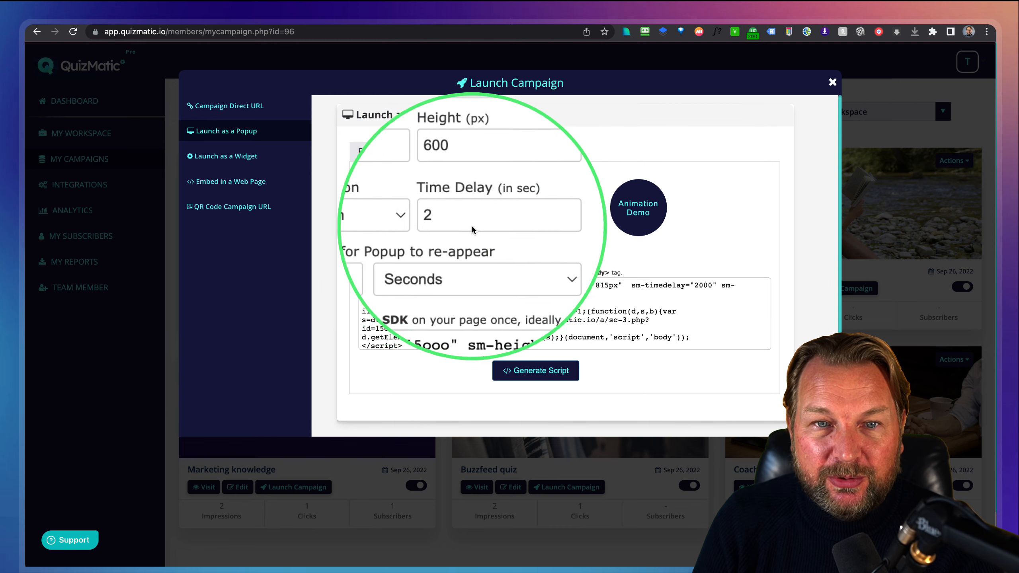
click(480, 151)
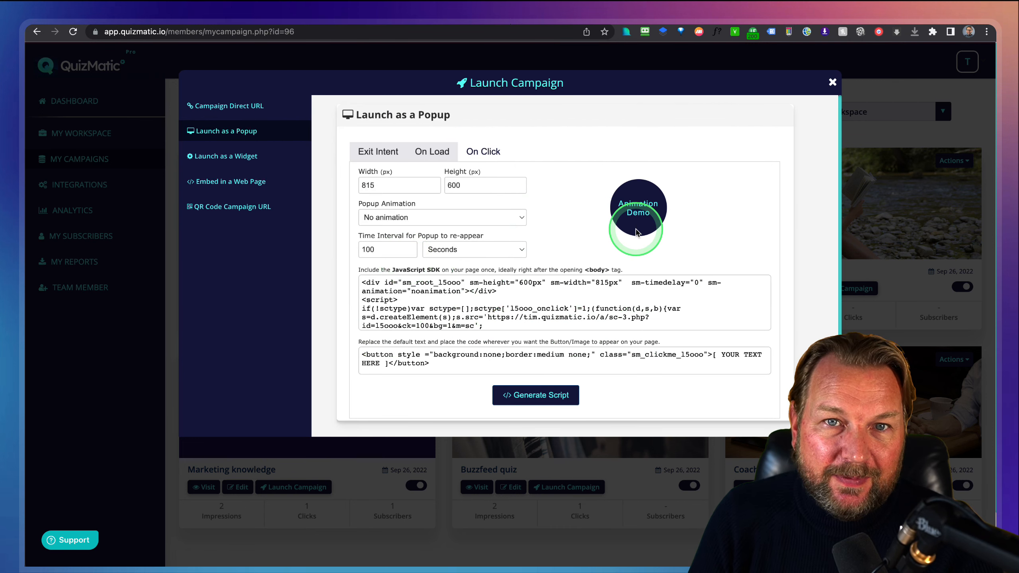
click(242, 164)
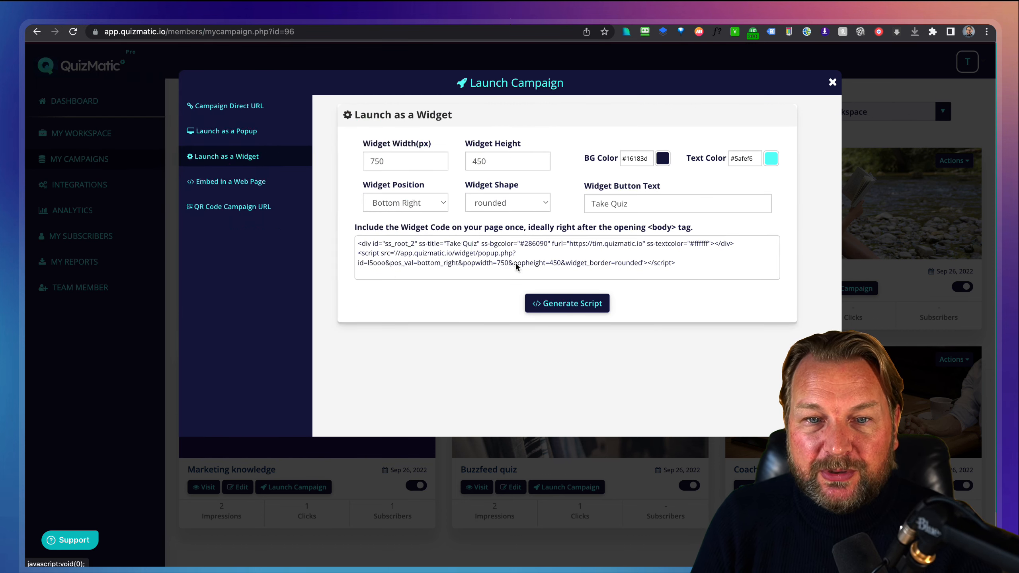
drag(689, 266, 348, 238)
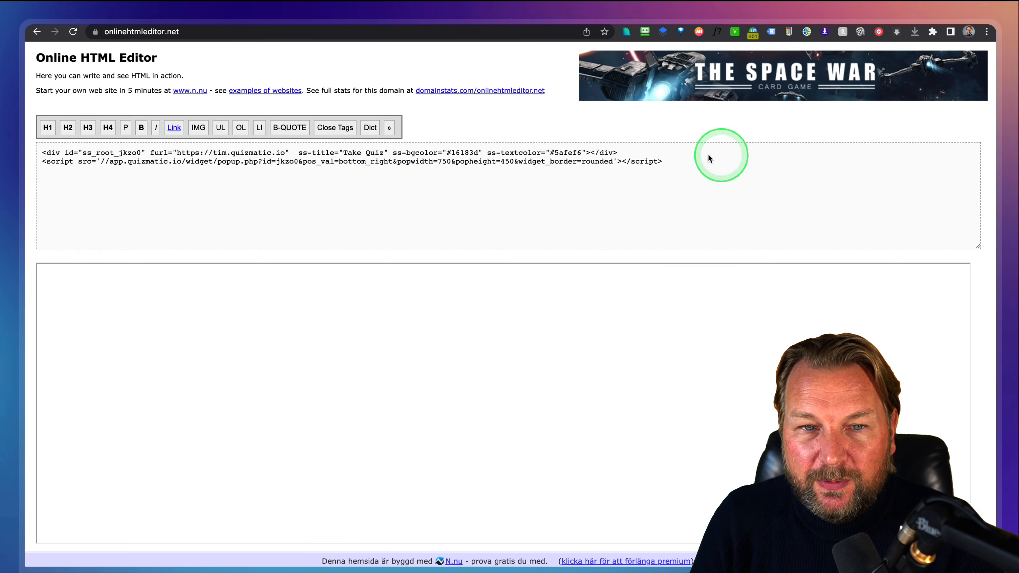
Select the pasted widget code and open, collapse and reopen the Take Quiz widget.
click(405, 169)
triple_click(405, 164)
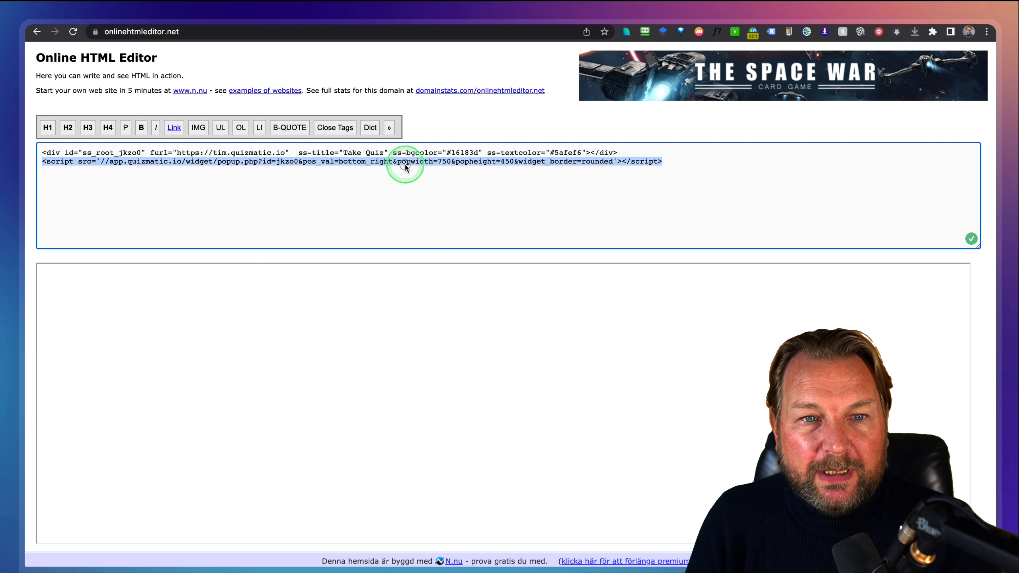
key(super+a)
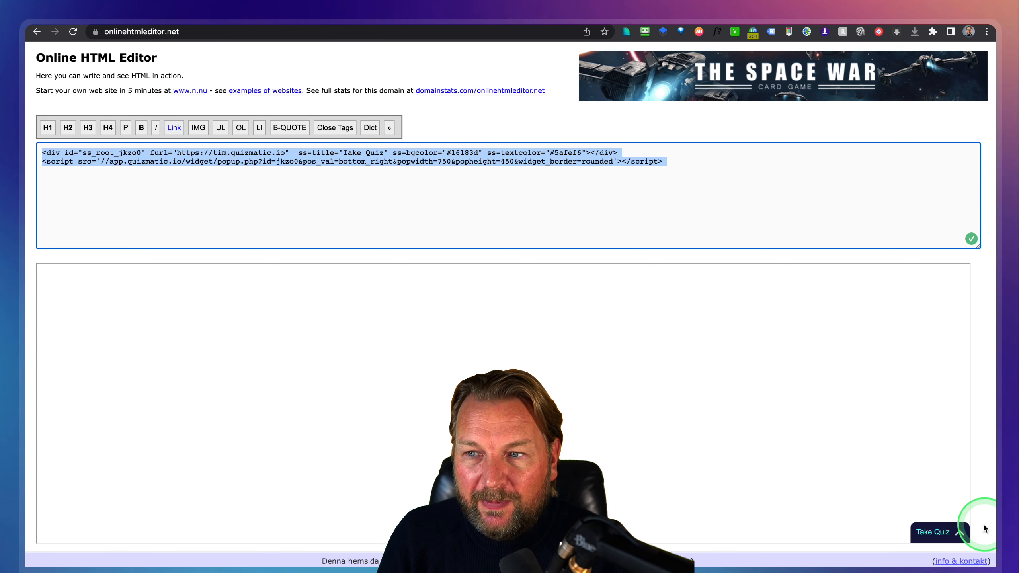
click(960, 536)
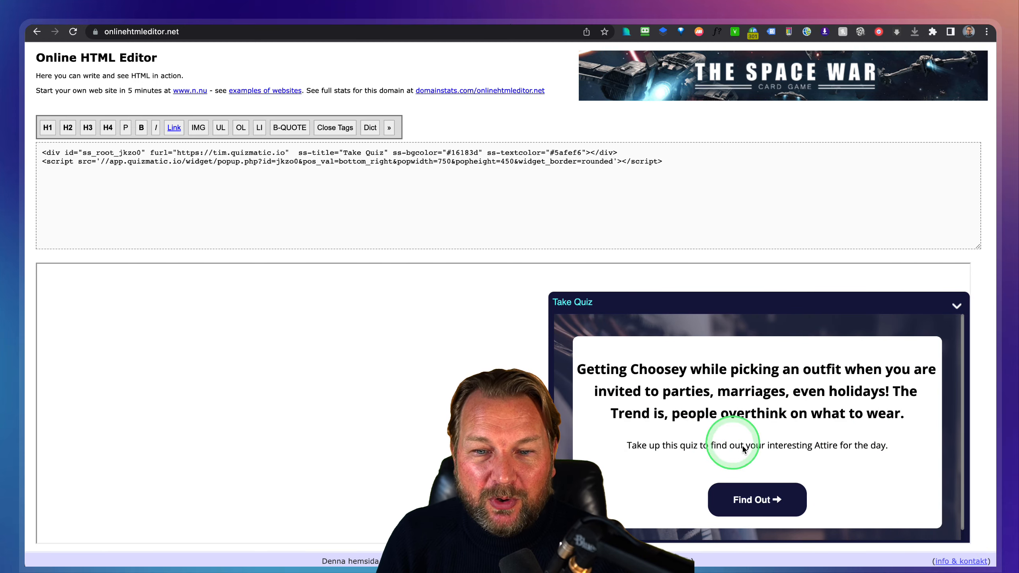
click(958, 307)
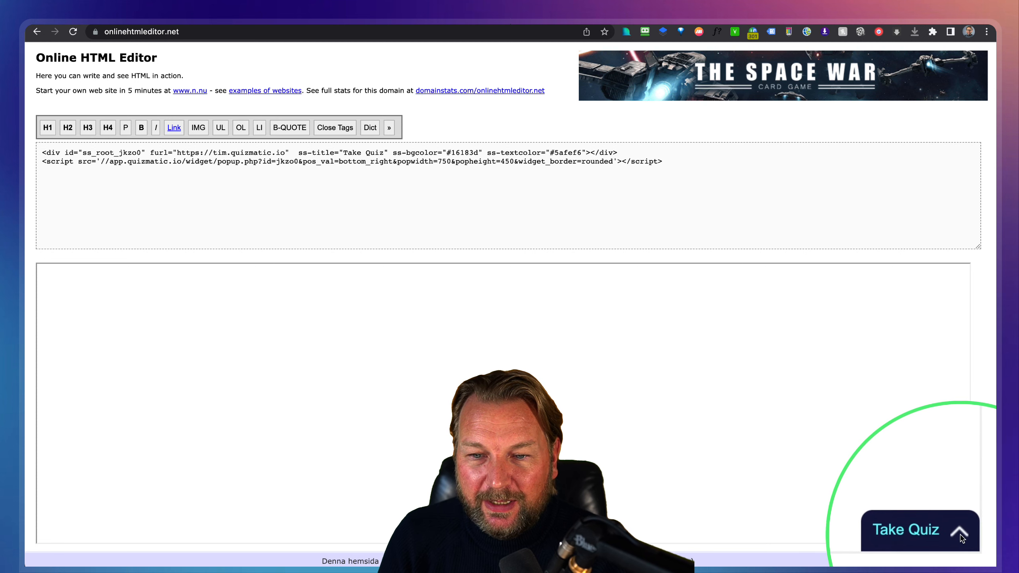
click(930, 536)
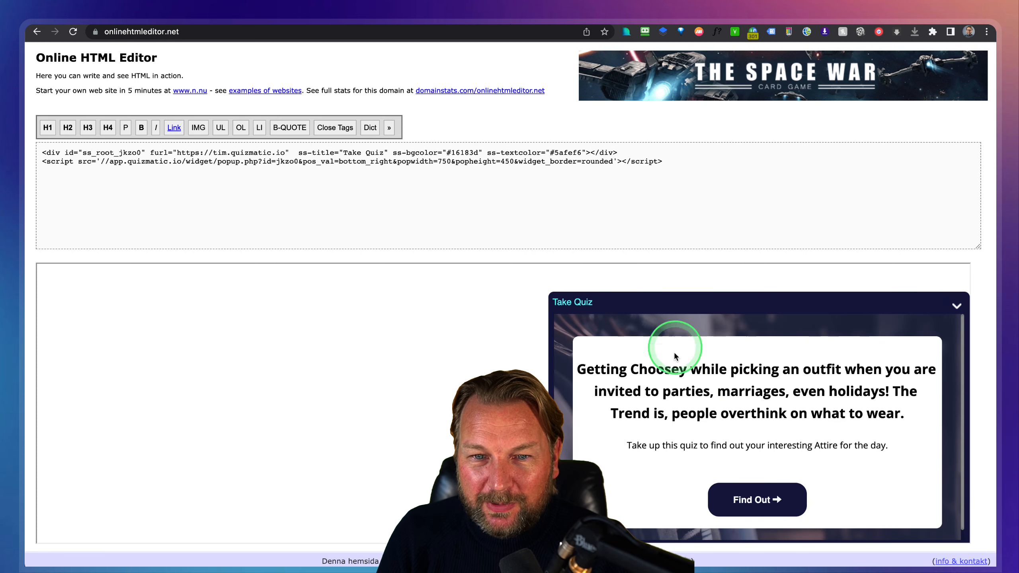
Start the quiz with Find Out, answering Yes to the first question and No to the second.
click(776, 497)
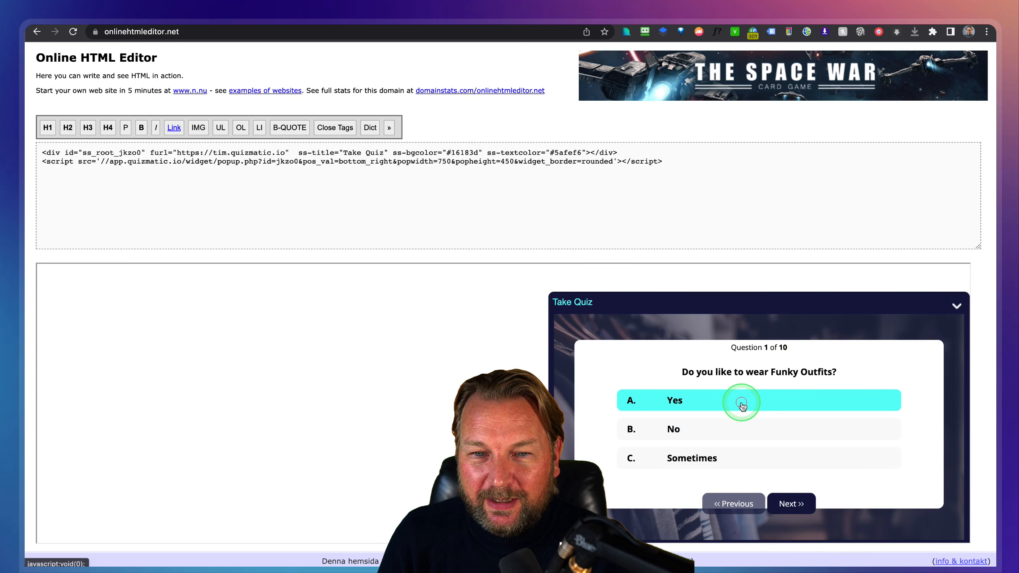
click(742, 402)
click(788, 502)
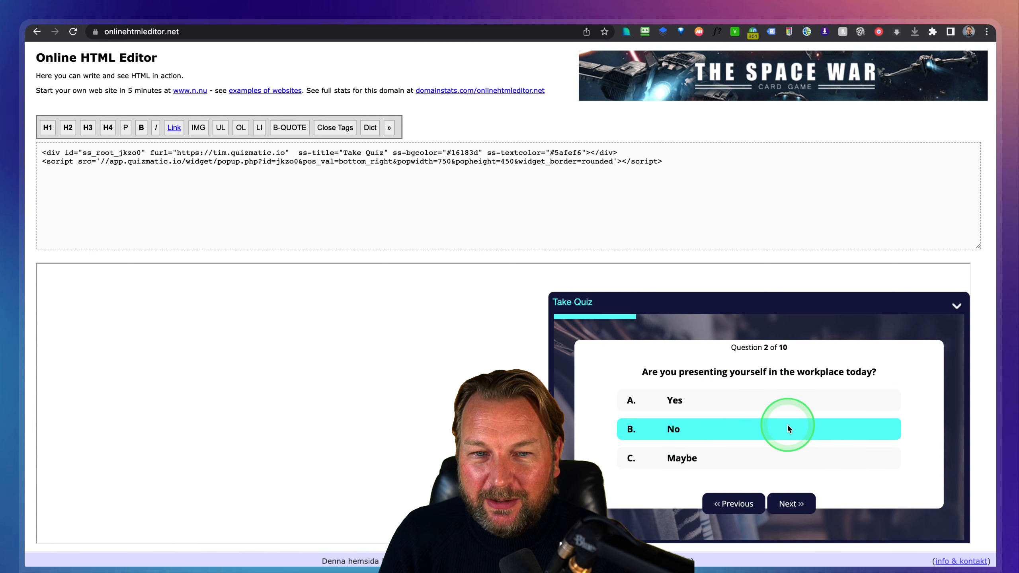
click(766, 425)
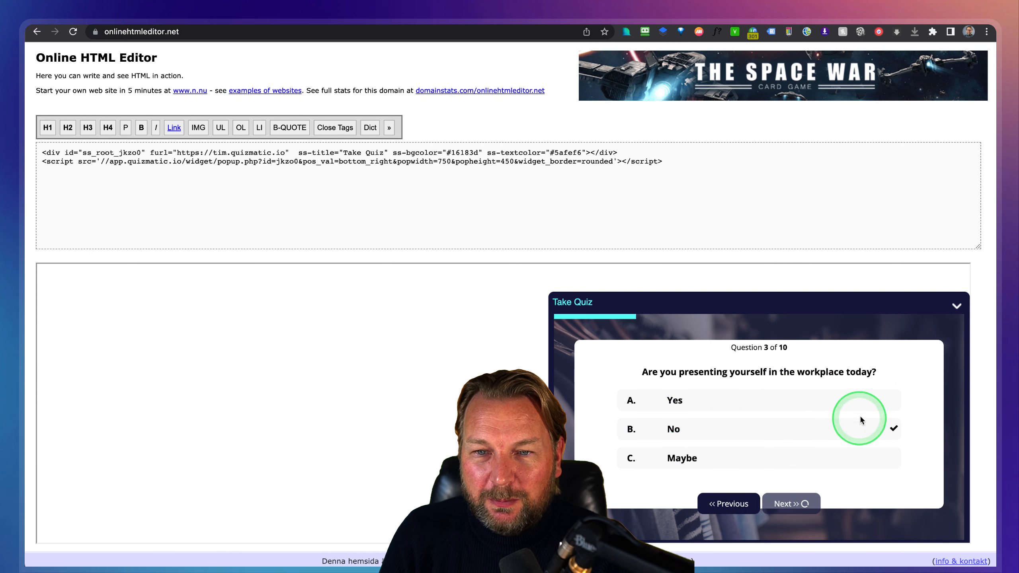
click(957, 305)
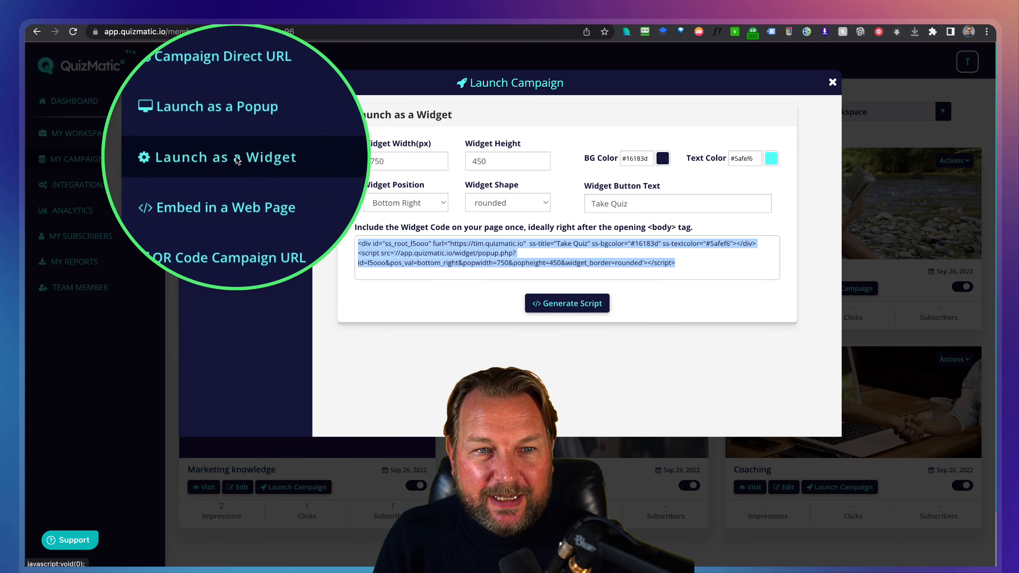
Replace the editor's widget code with the Embed in a Web Page code.
click(232, 184)
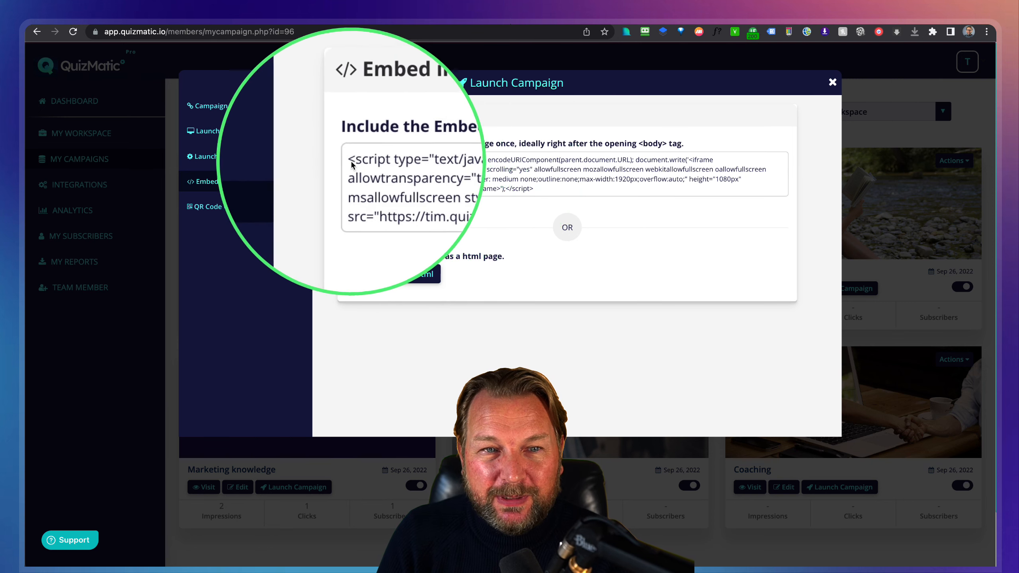
click(649, 206)
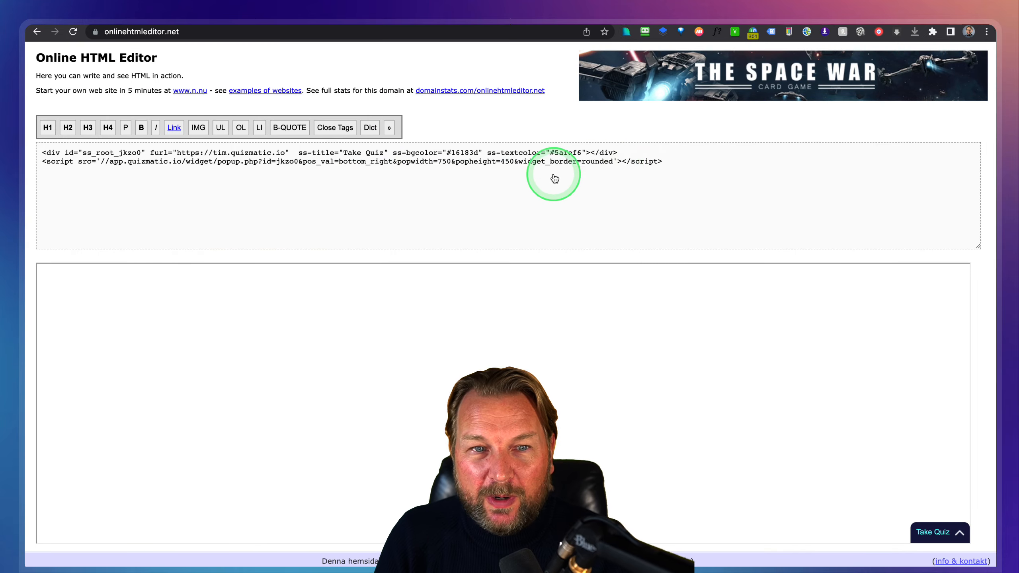
click(554, 178)
key(super+a)
text(<script type="text/javascript">getotherUrl = encodeURIComponent(parent.document.URL); document.write('<iframe allowtransparency="true" frameborder="0" scrolling="yes" allowfullscreen mozallowfullscreen webkitallowfullscreen oallowfullscreen msallowfullscreen style="width:100%;border: medium none;outline:none;max-width:1920px;overflow:auto;" height="1080px" src="https://tim.quizmatic.io/f/15ooo"></iframe>');</script>)
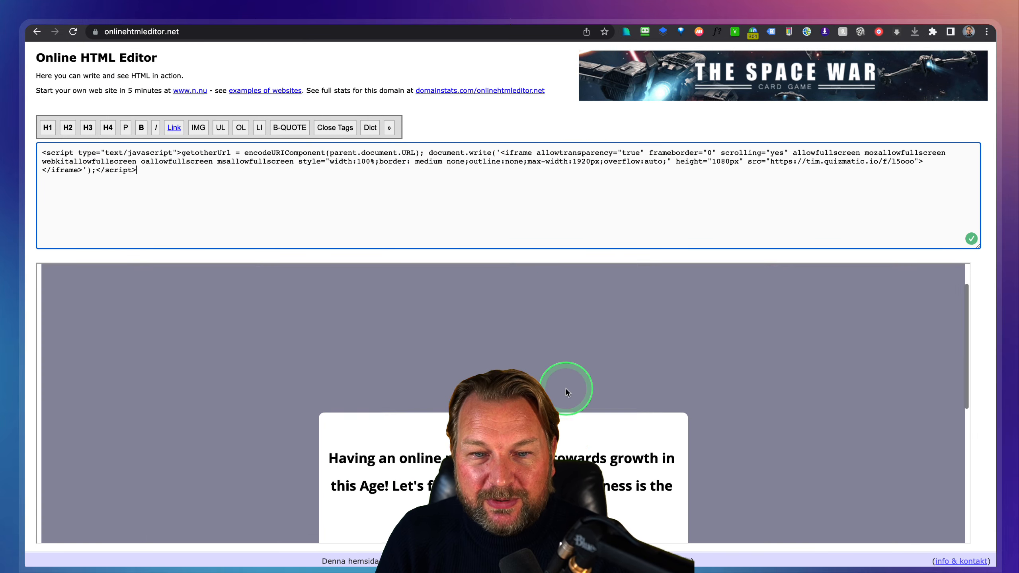
Scroll the preview to check the embedded quiz's headline and Find Out button.
scroll(565, 387, down, 5)
scroll(566, 389, down, 3)
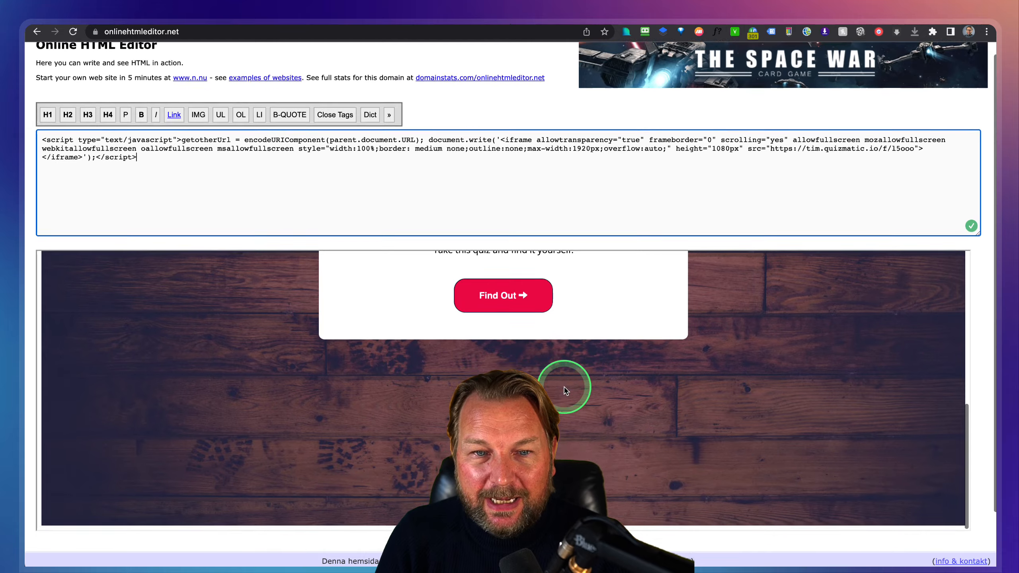
scroll(574, 380, up, 3)
scroll(574, 376, up, 6)
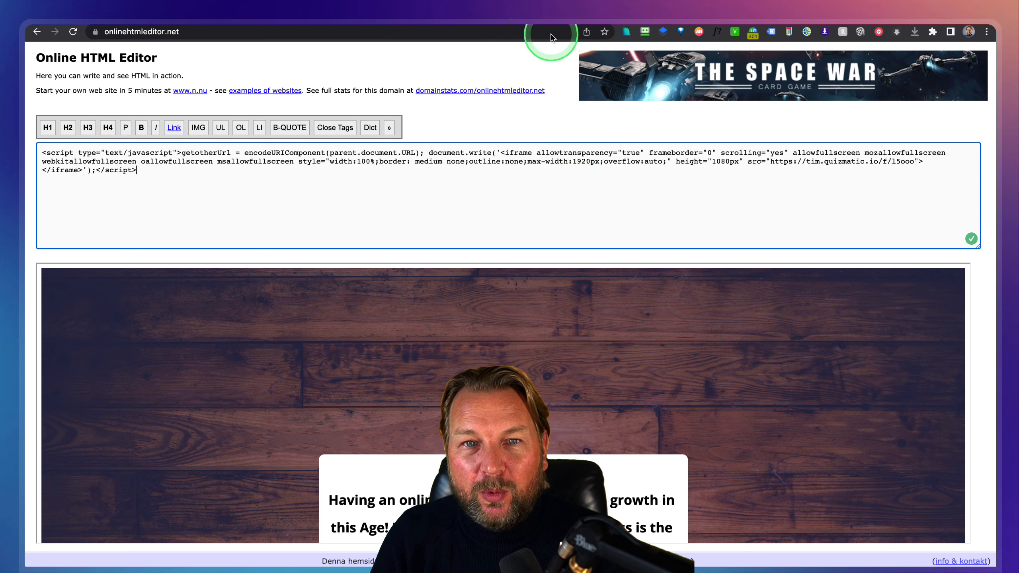
click(612, 16)
Visit the campaign's QR Code URL page, then close the Launch Campaign window.
click(249, 208)
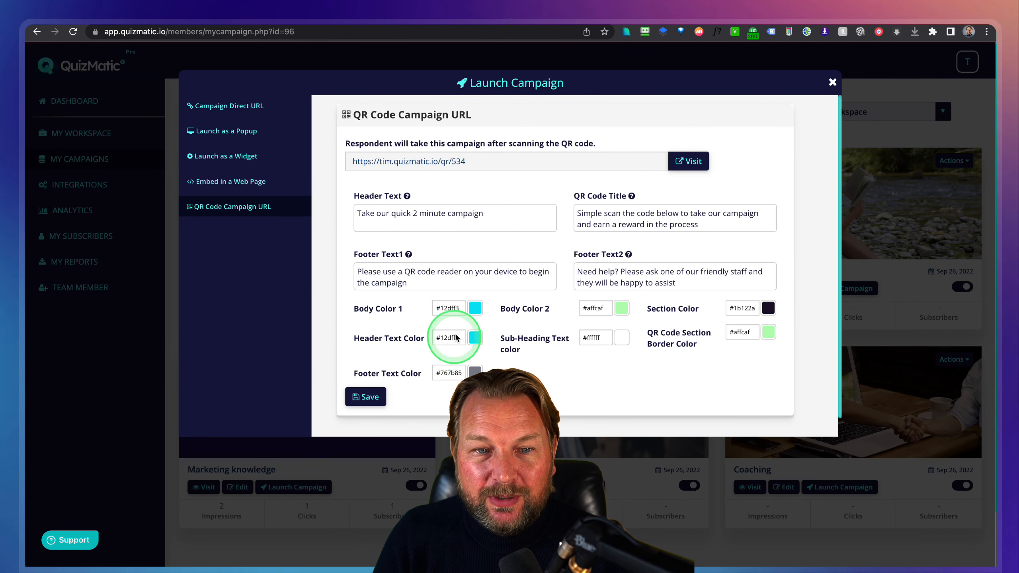
click(697, 161)
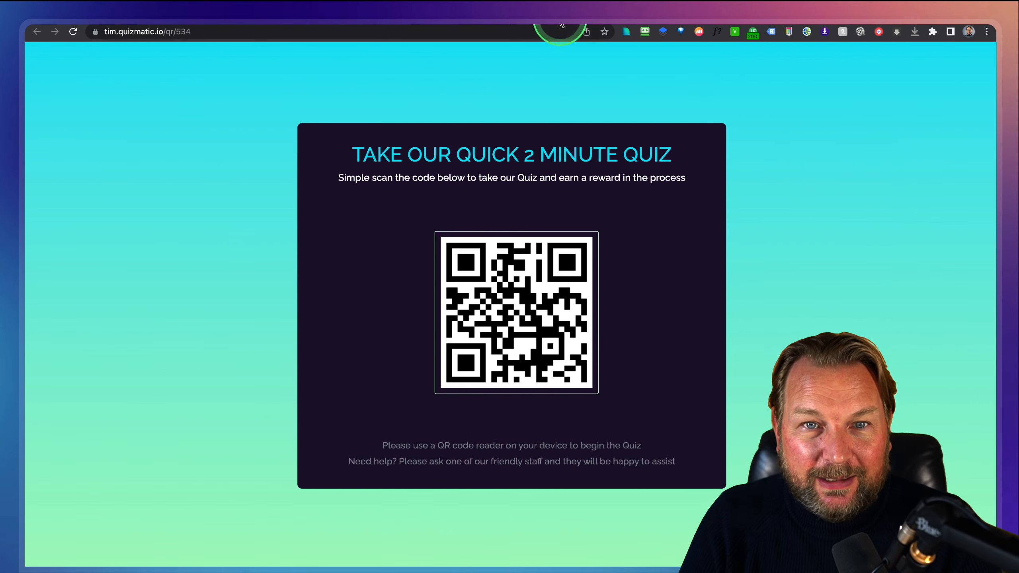
click(559, 16)
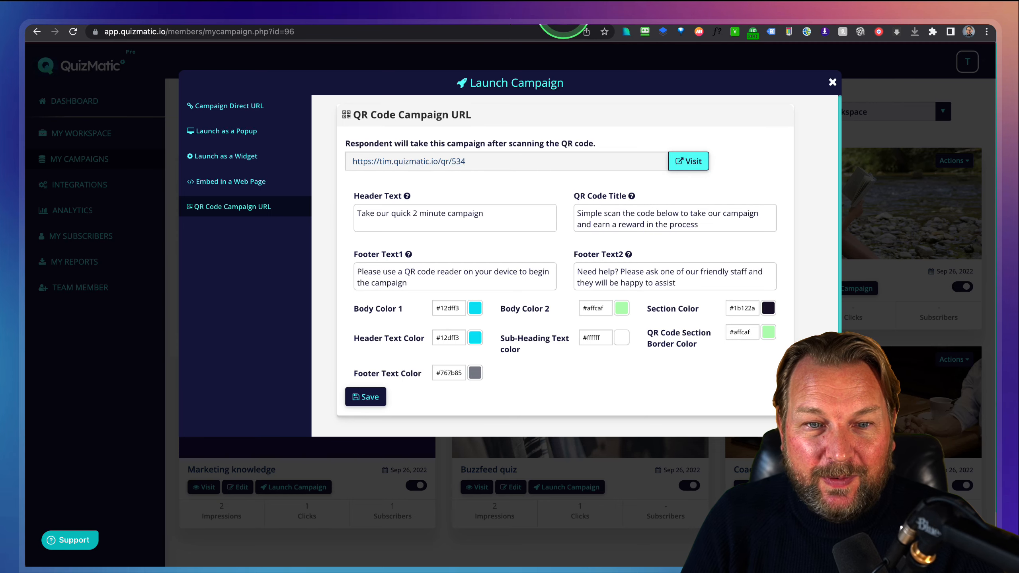
click(832, 83)
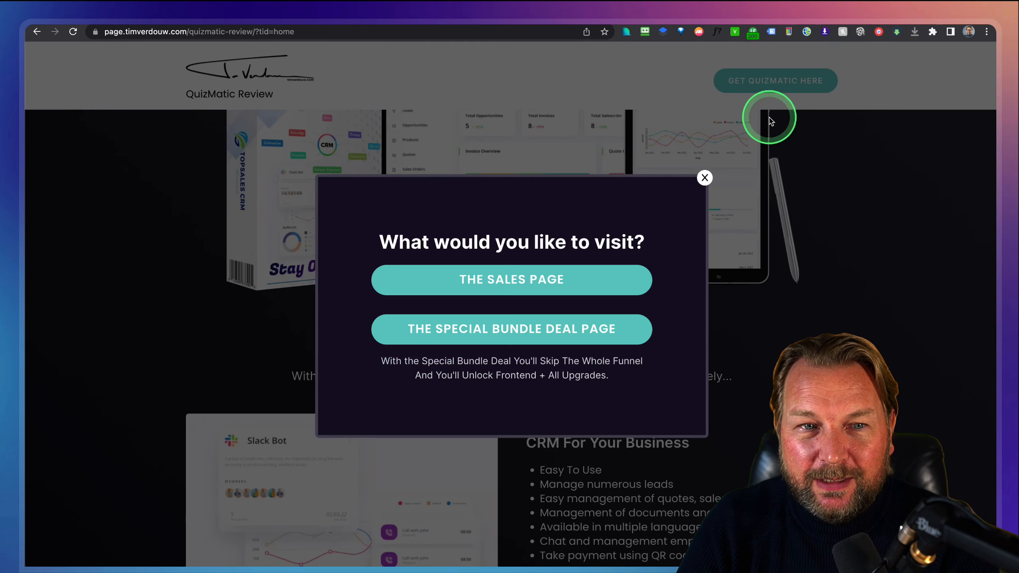
Dismiss the visit-choice popup and scroll to the Agency, DFY and White Label upgrade prices.
click(705, 177)
scroll(706, 184, down, 10)
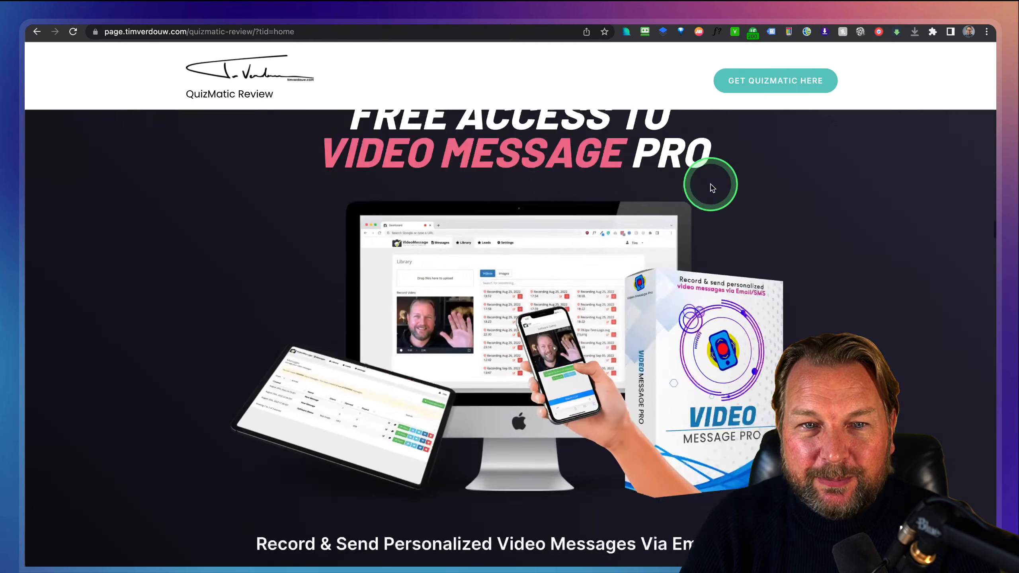
scroll(710, 189, up, 15)
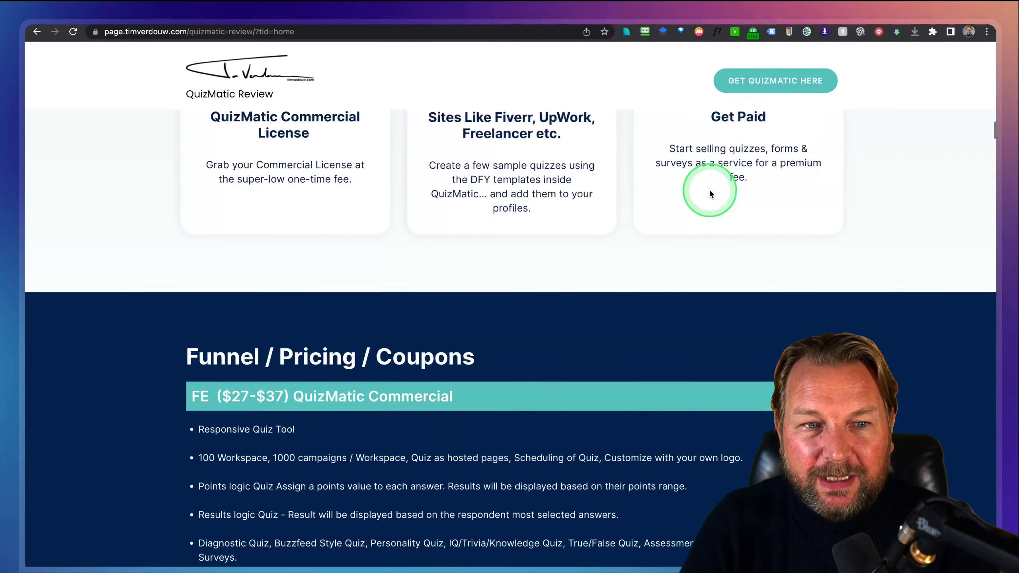
scroll(711, 193, down, 3)
scroll(711, 193, up, 1)
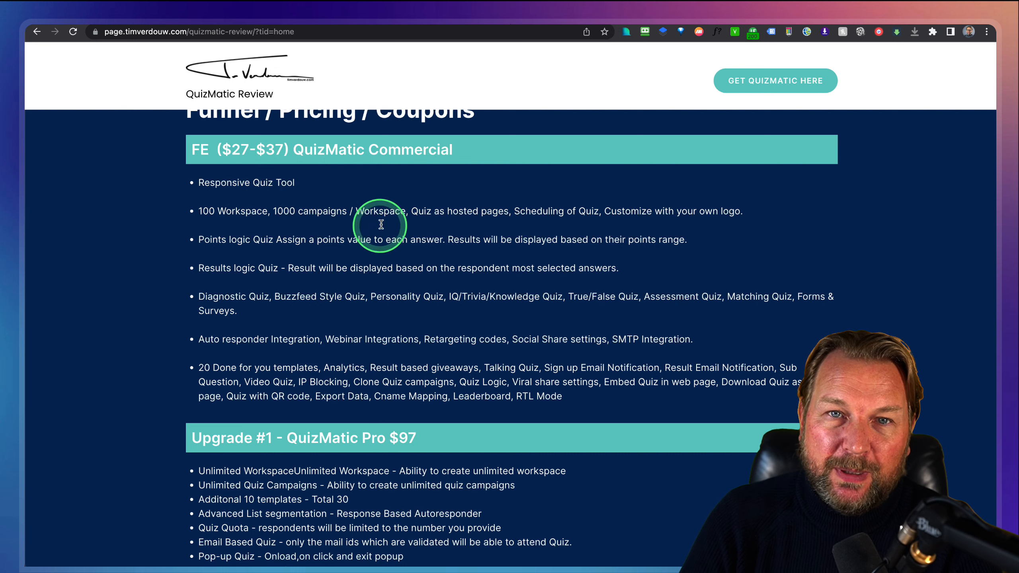
scroll(335, 201, up, 1)
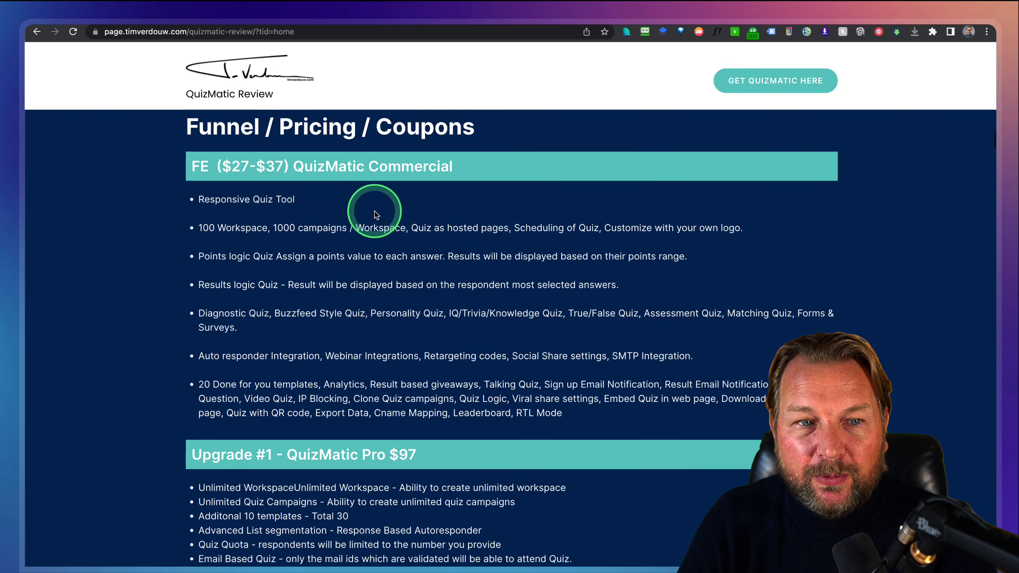
key(ctrl)
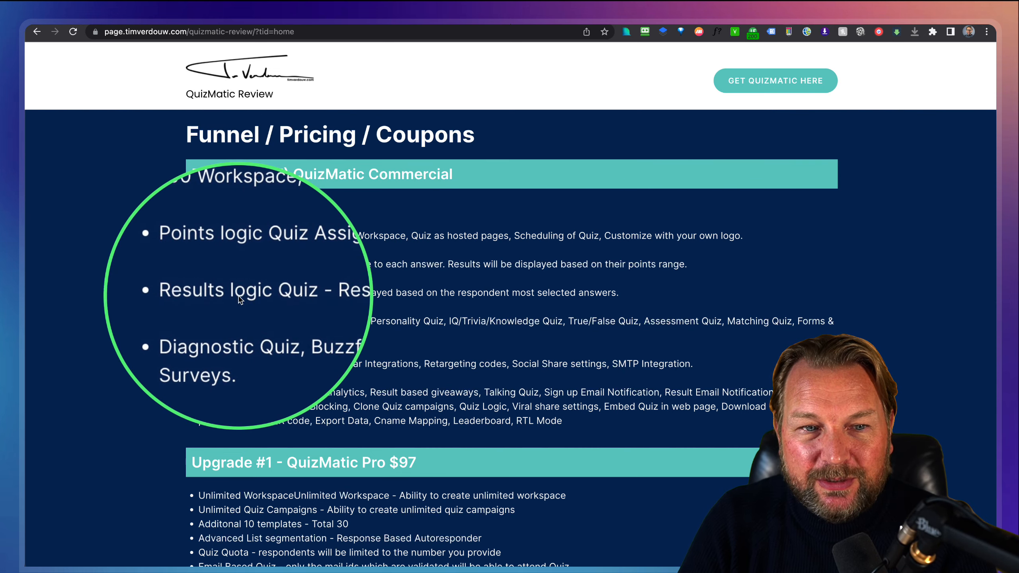
key(ctrl)
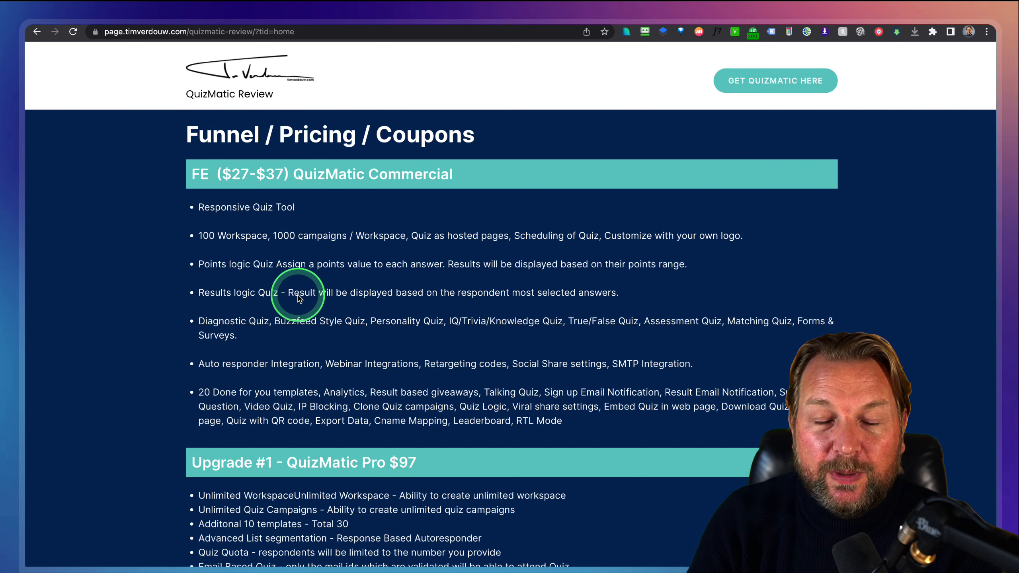
scroll(317, 345, down, 6)
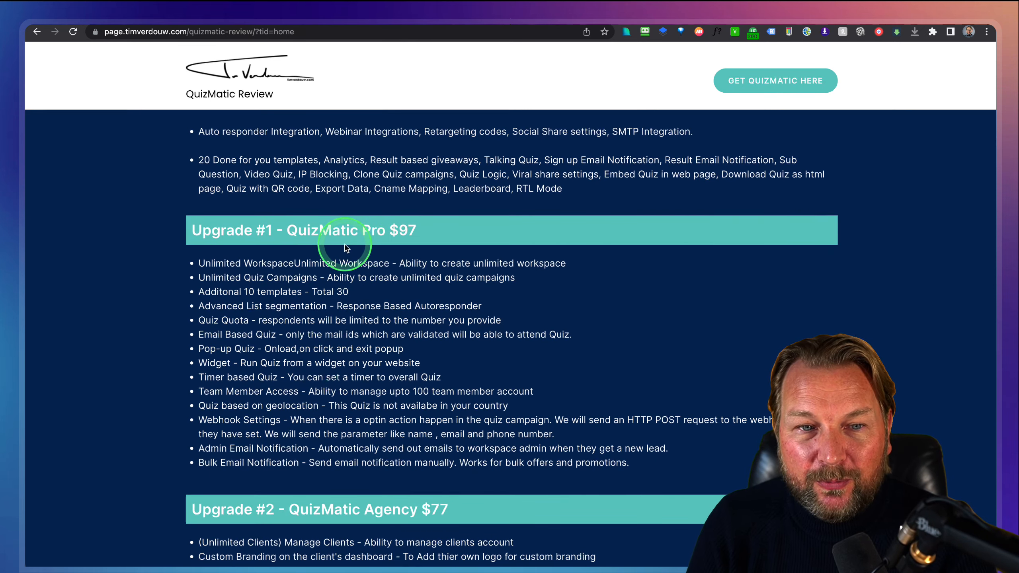
key(ctrl)
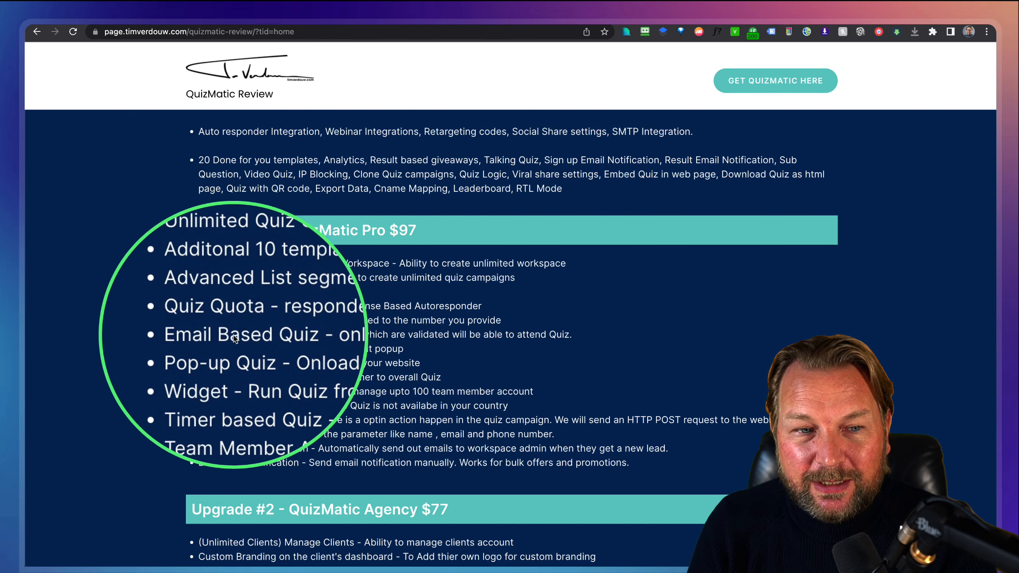
key(ctrl+alt+m)
scroll(320, 303, down, 6)
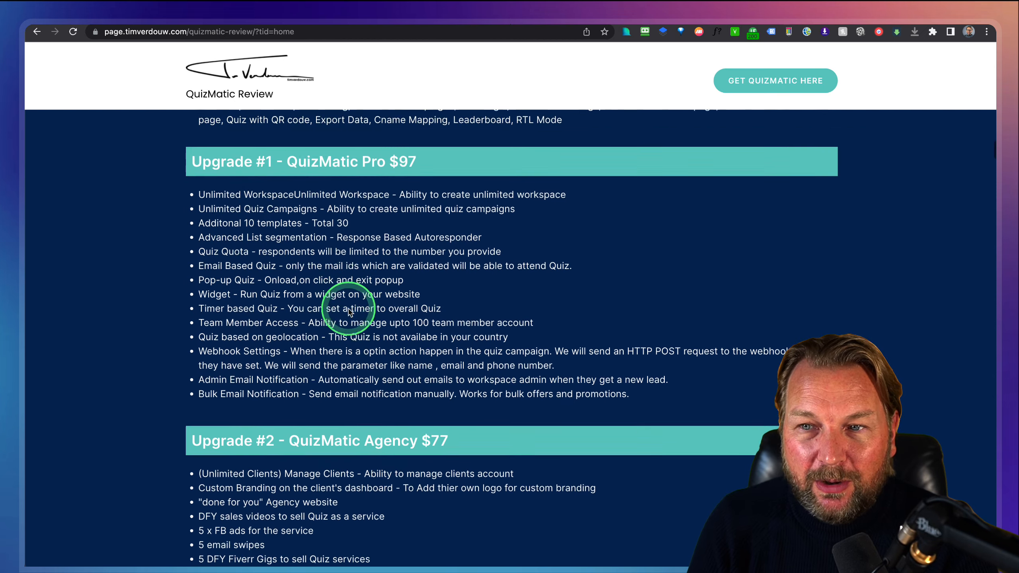
scroll(288, 297, down, 1)
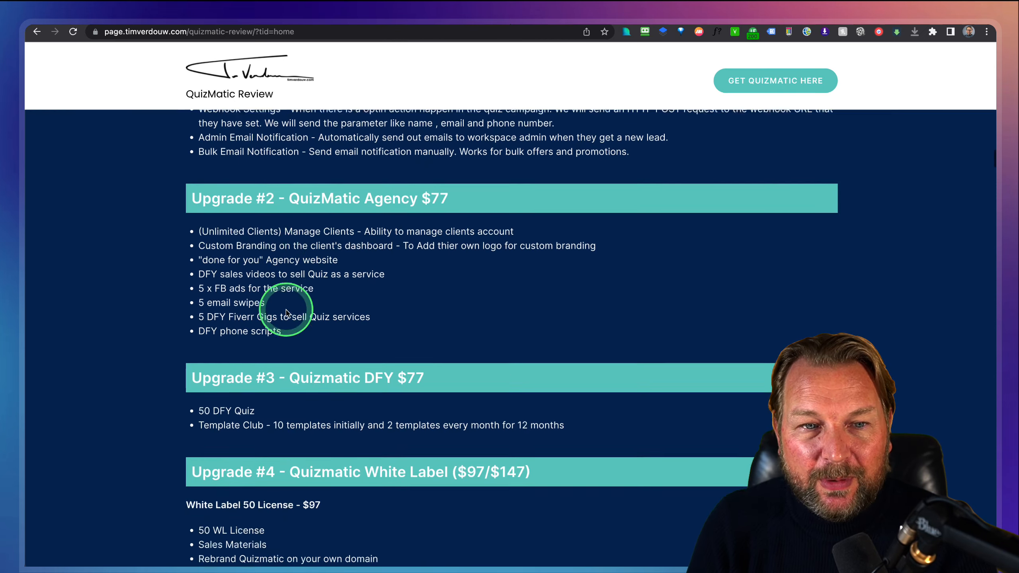
key(ctrl+alt+m)
key(ctrl+alt+m)
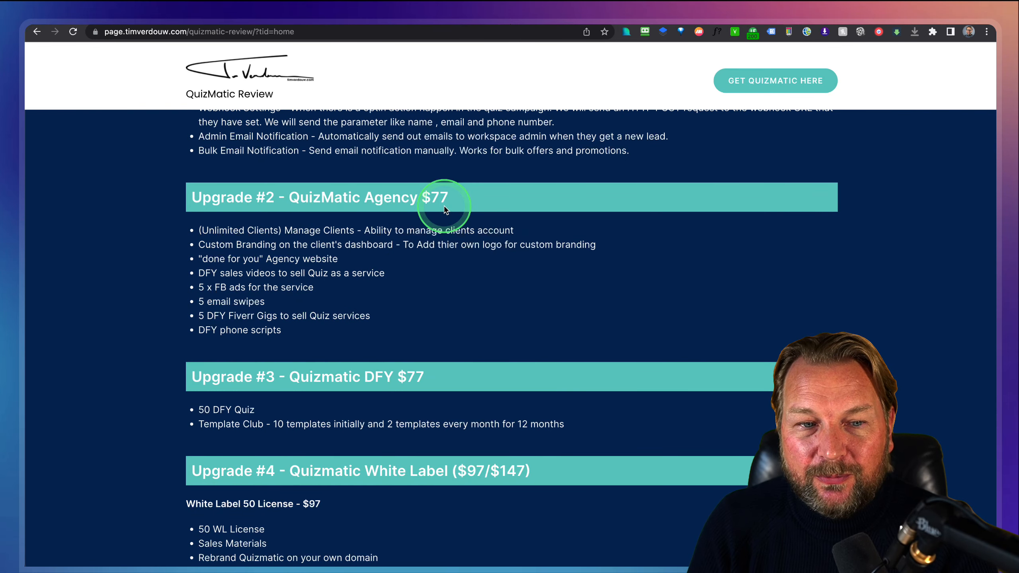
scroll(445, 199, down, 3)
key(ctrl+alt+m)
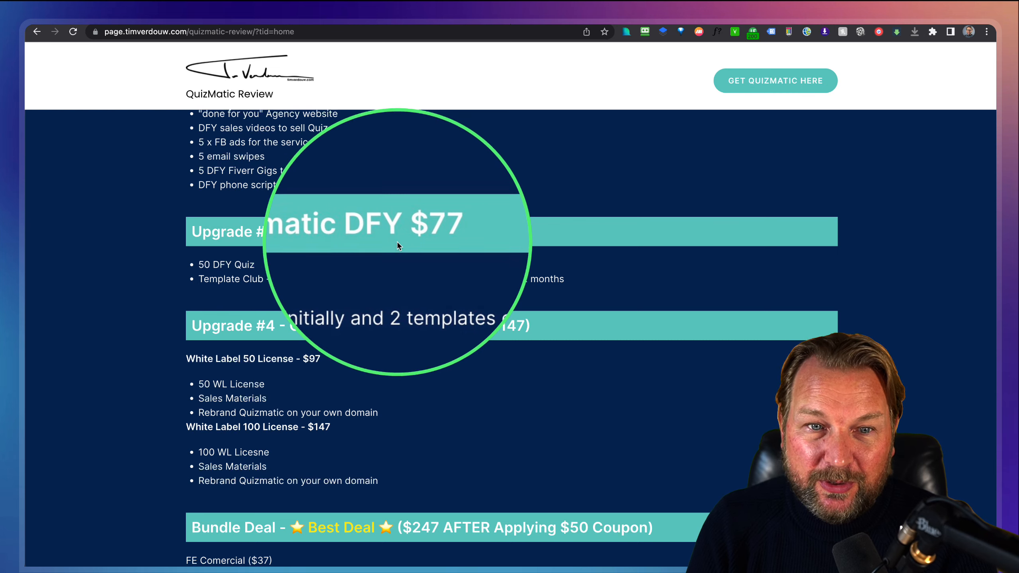
key(ctrl+alt+m)
key(ctrl+alt+m)
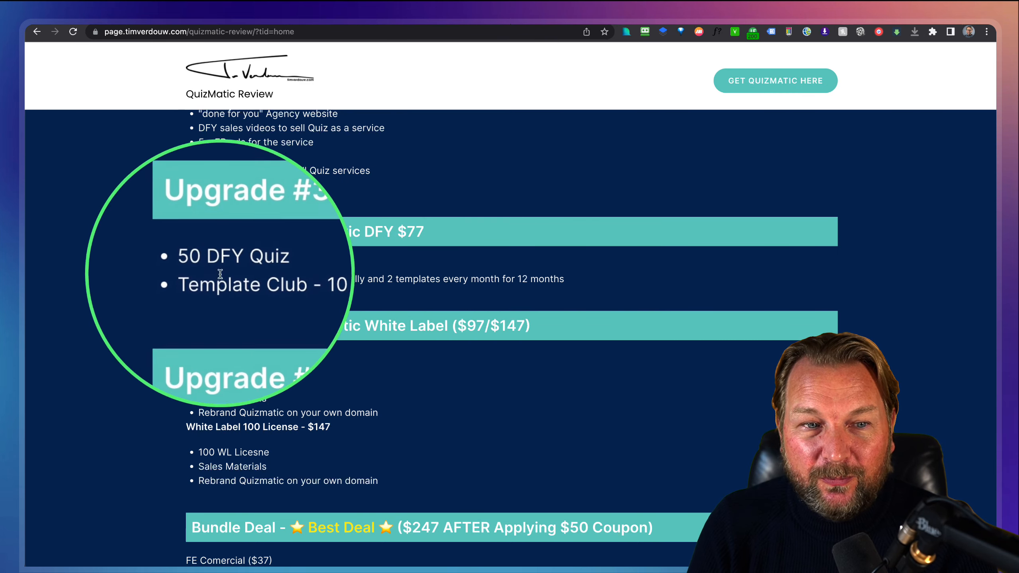
key(ctrl+alt+m)
scroll(207, 273, down, 5)
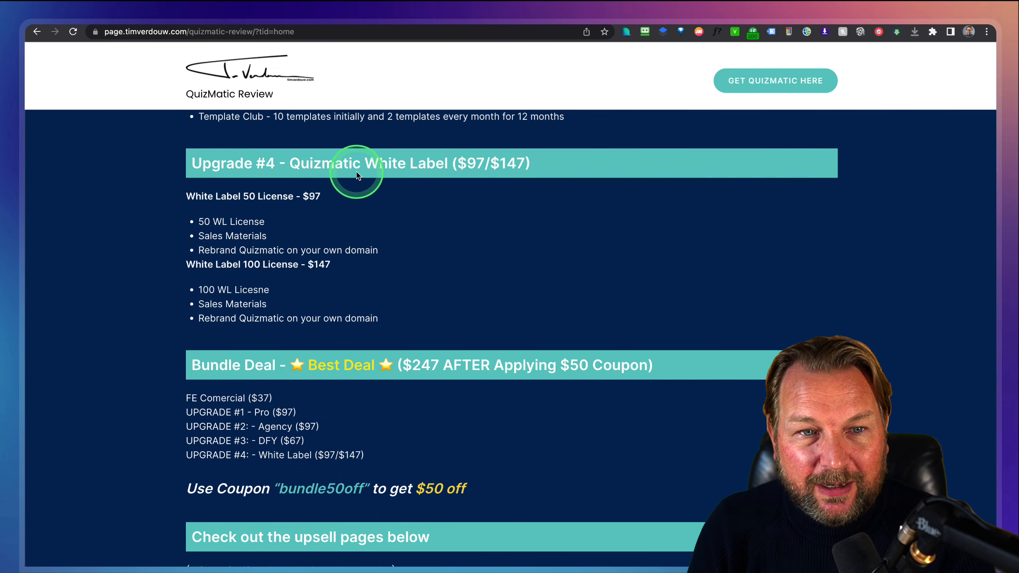
key(ctrl+alt+m)
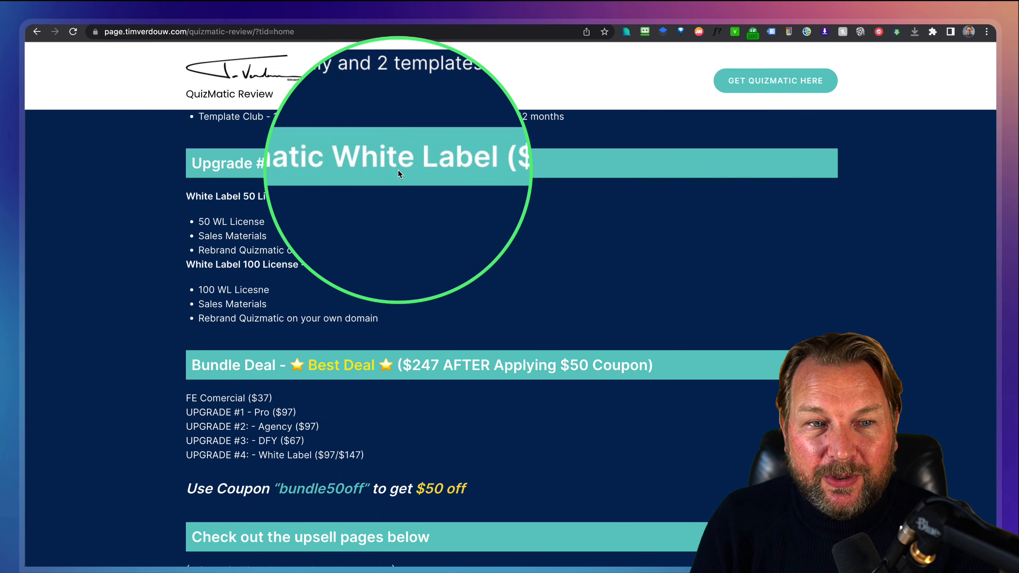
key(ctrl+alt+m)
key(ctrl+alt+m)
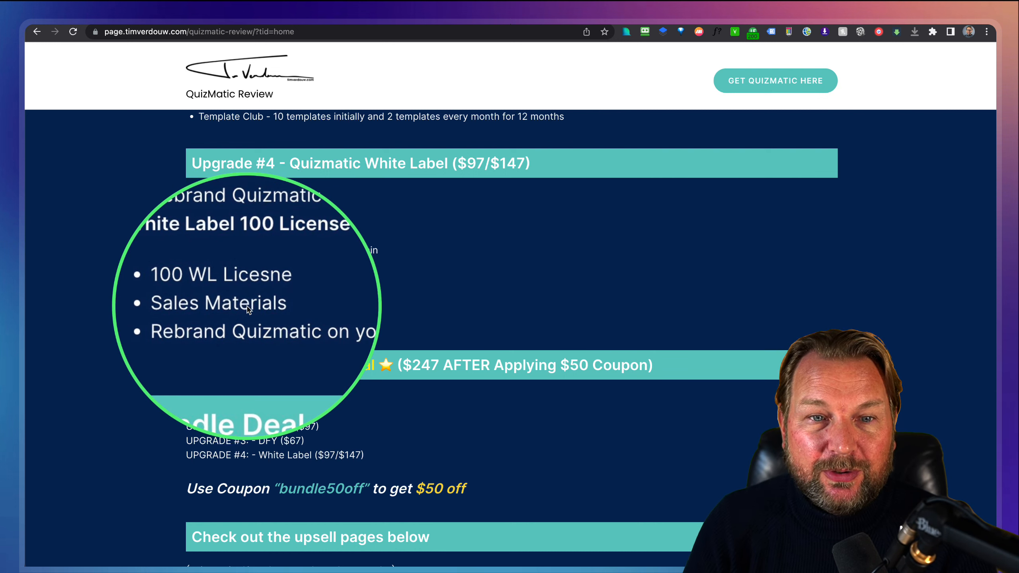
scroll(248, 408, down, 5)
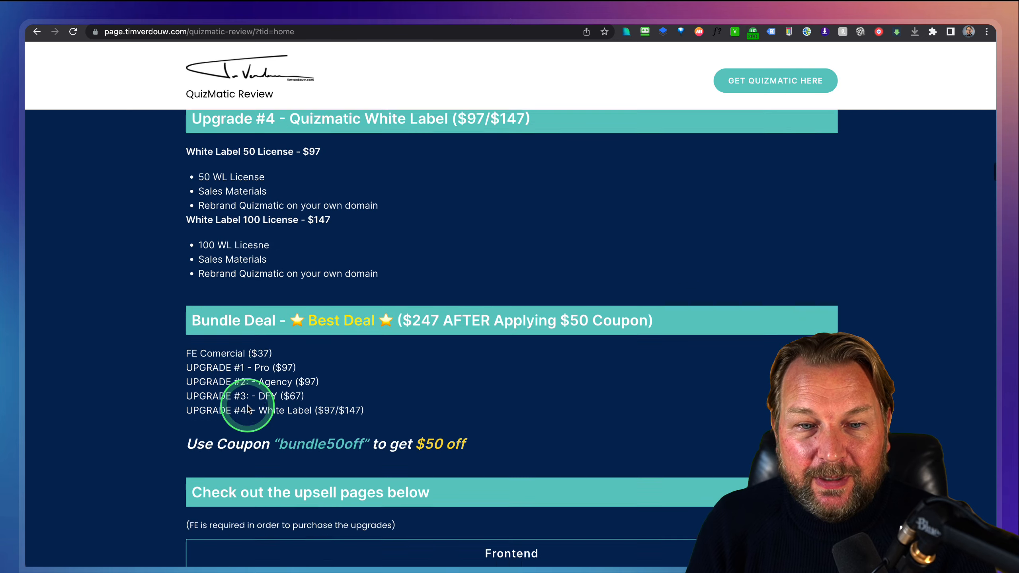
scroll(368, 283, up, 7)
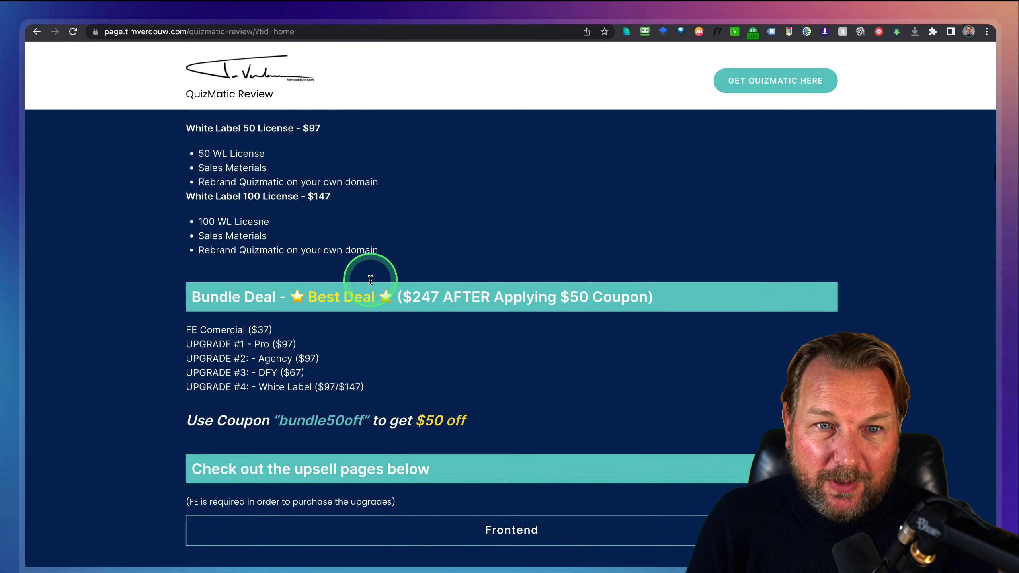
scroll(363, 278, down, 4)
scroll(307, 244, up, 1)
scroll(359, 225, up, 3)
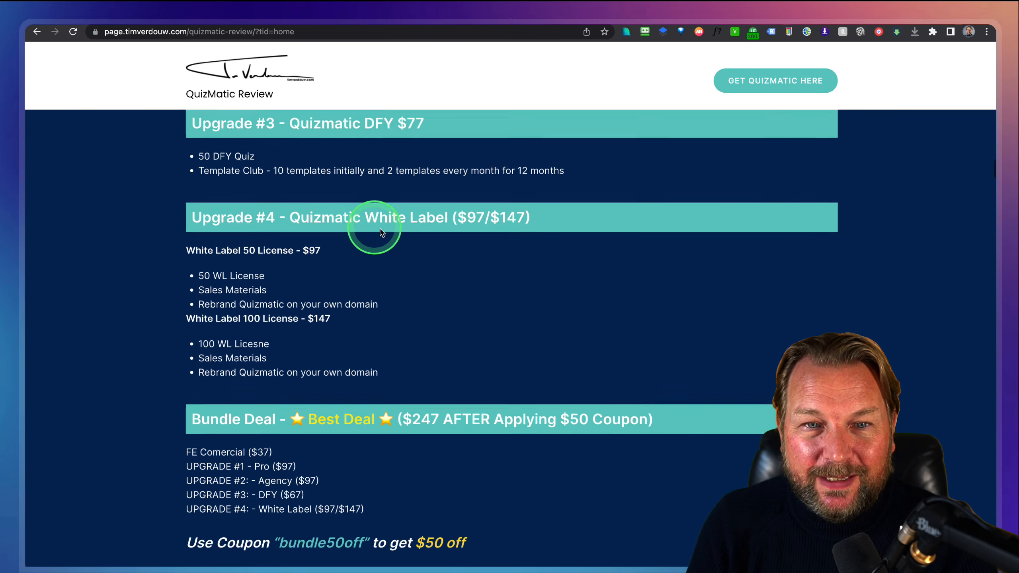
scroll(329, 275, down, 4)
scroll(328, 277, up, 10)
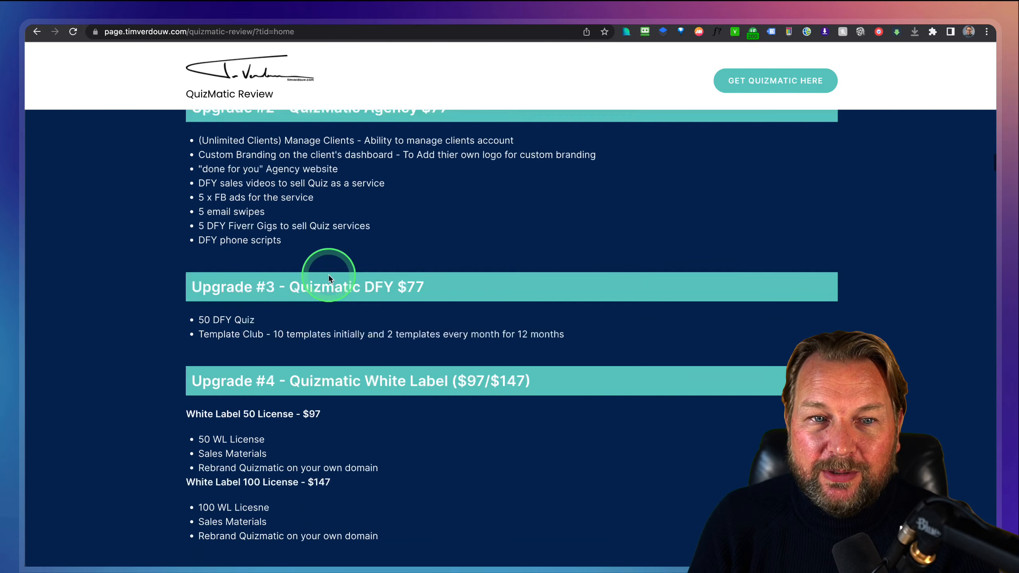
scroll(357, 160, down, 11)
scroll(348, 283, down, 3)
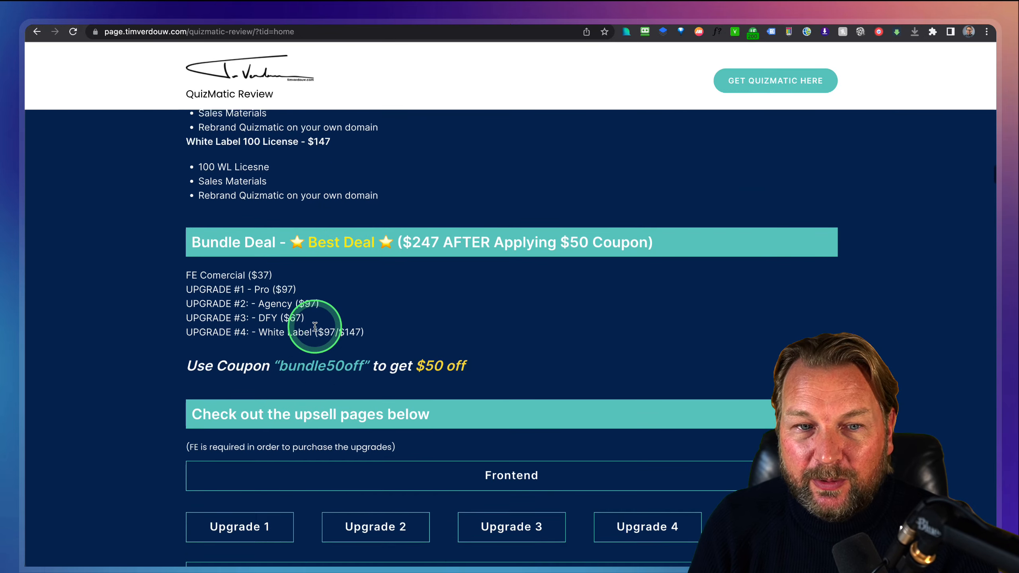